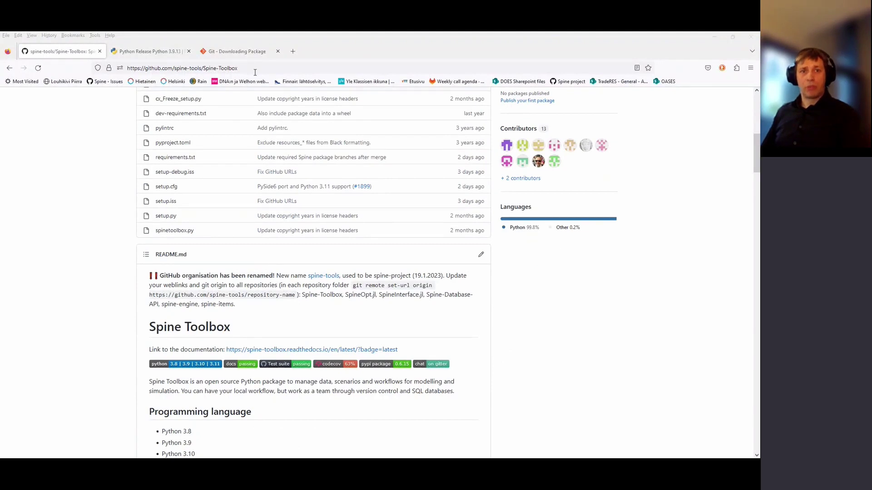
- Read the repository README from its introduction to the Installation with Python and pipx instructions
scroll(267, 314, "down", 4)
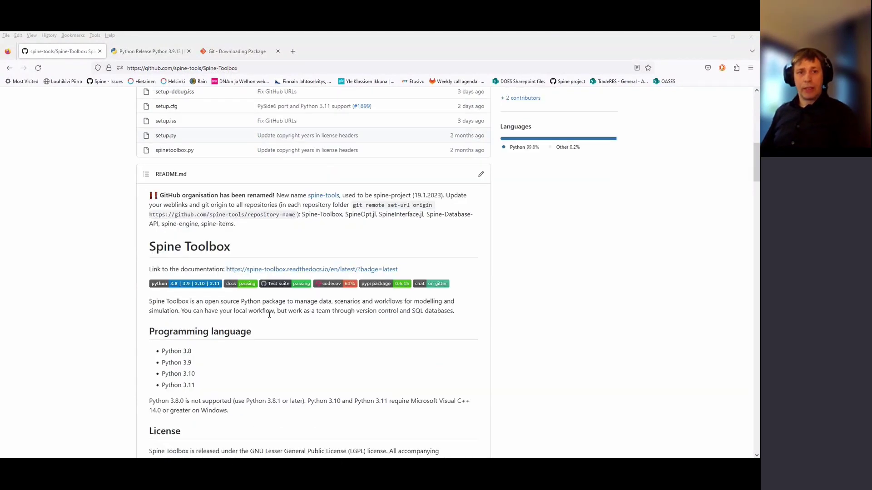
scroll(272, 323, "down", 6)
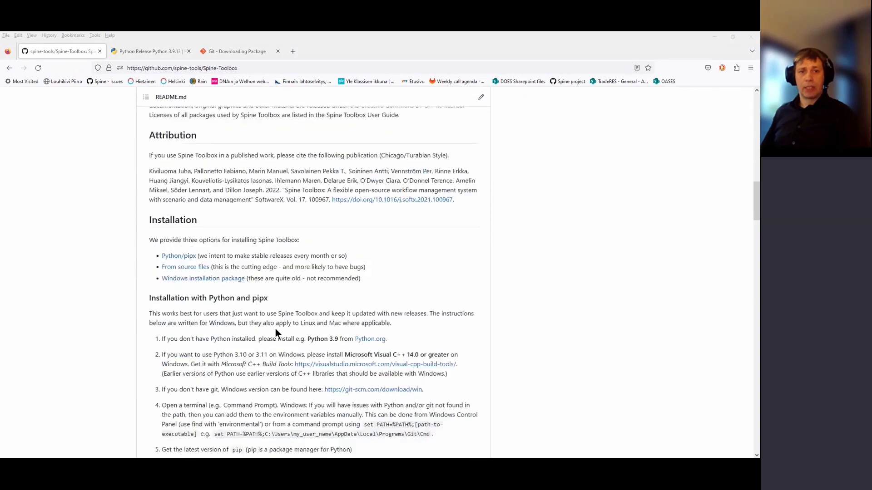
scroll(272, 251, "down", 1)
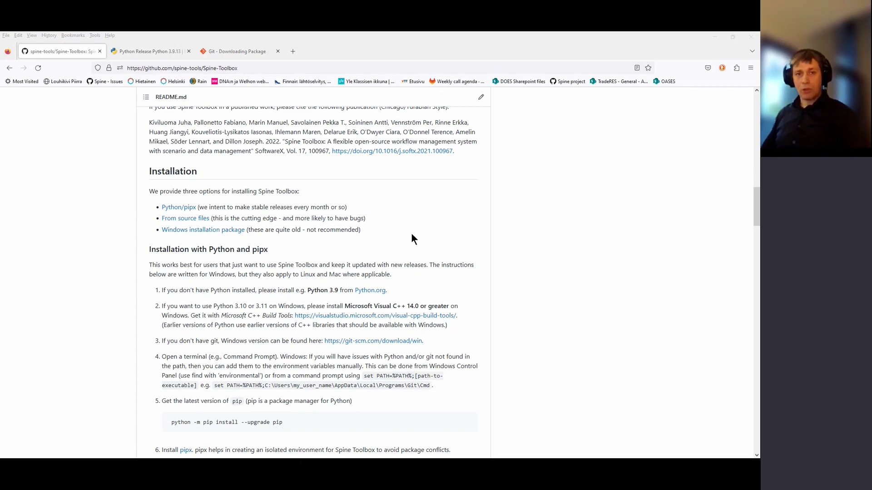
scroll(414, 232, "down", 1)
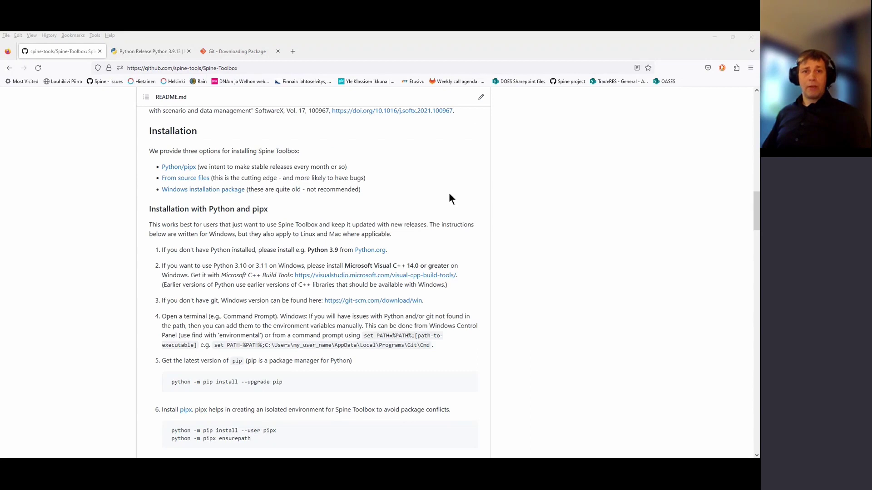
scroll(448, 206, "down", 1)
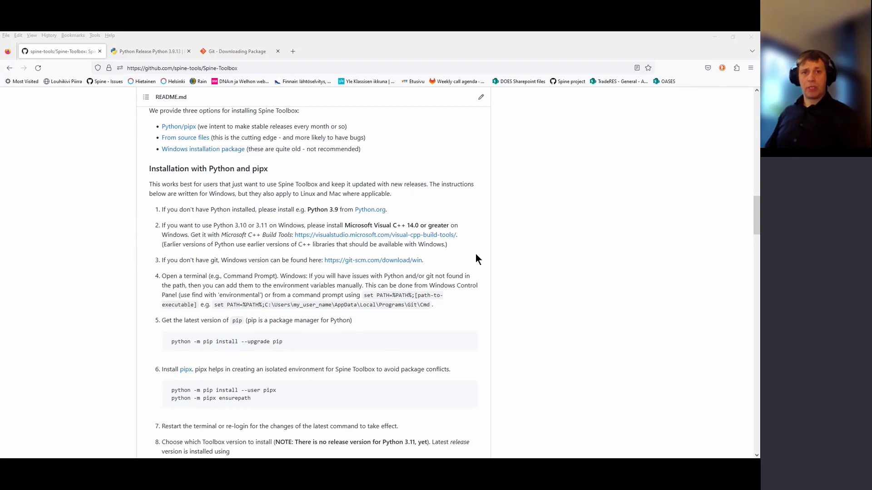
scroll(460, 251, "down", 1)
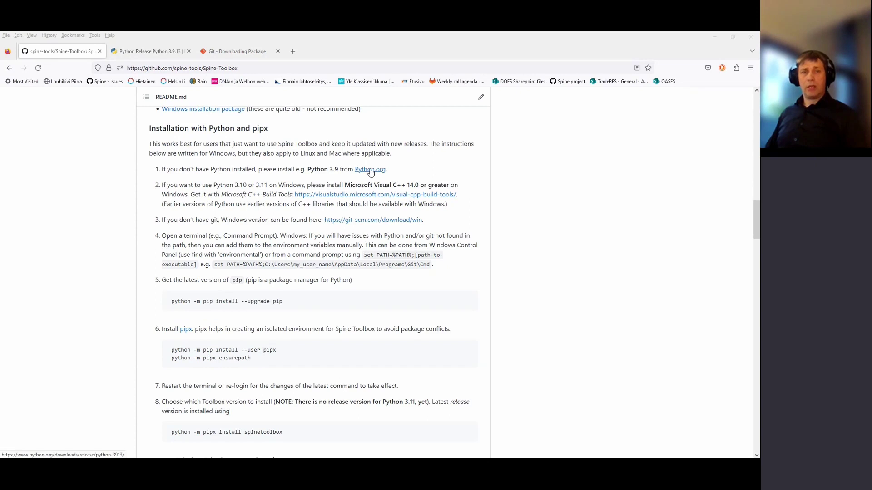
- Examine the Python 3.9.13 release page, including its table of downloadable installer files
left_click(158, 52)
scroll(191, 282, "down", 5)
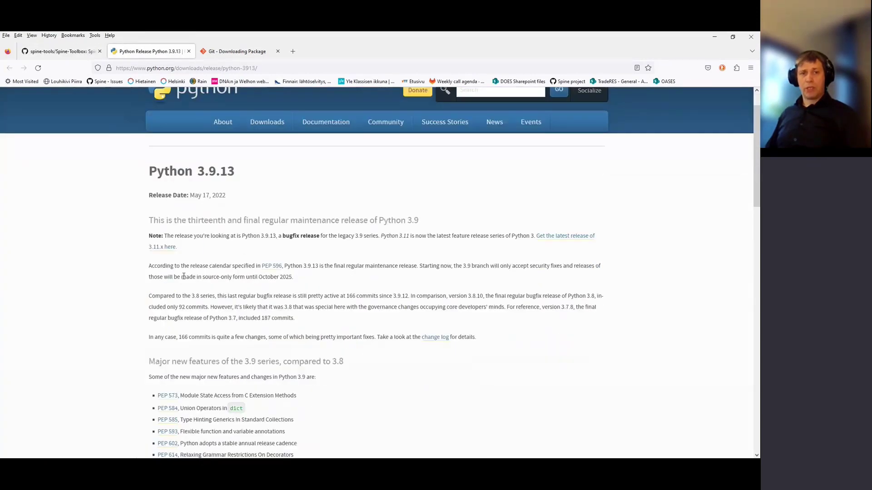
scroll(193, 285, "down", 10)
scroll(194, 286, "up", 3)
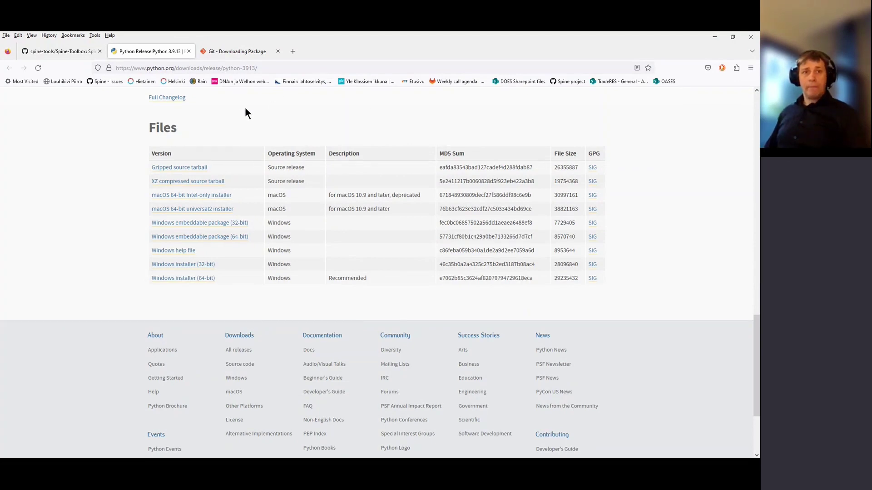
scroll(245, 109, "up", 1)
scroll(247, 108, "up", 10)
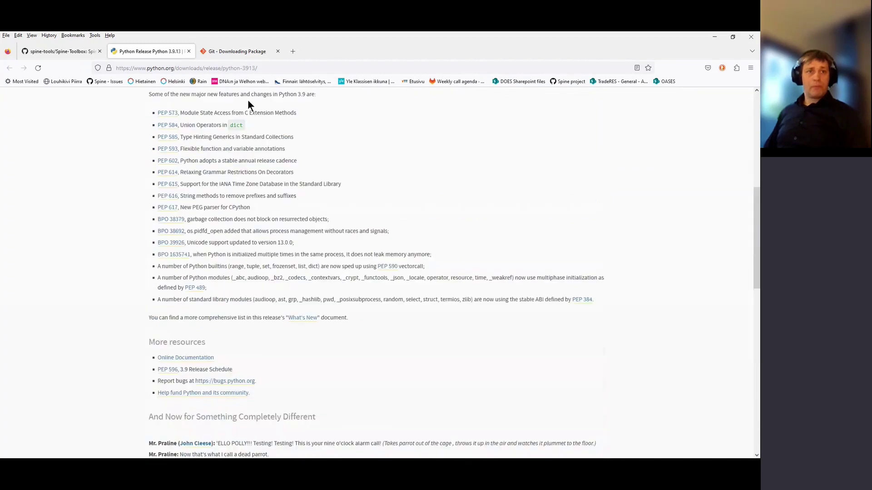
- Return to the Spine Toolbox README and review the pip, pipx, install, launch and upgrade commands
left_click(65, 51)
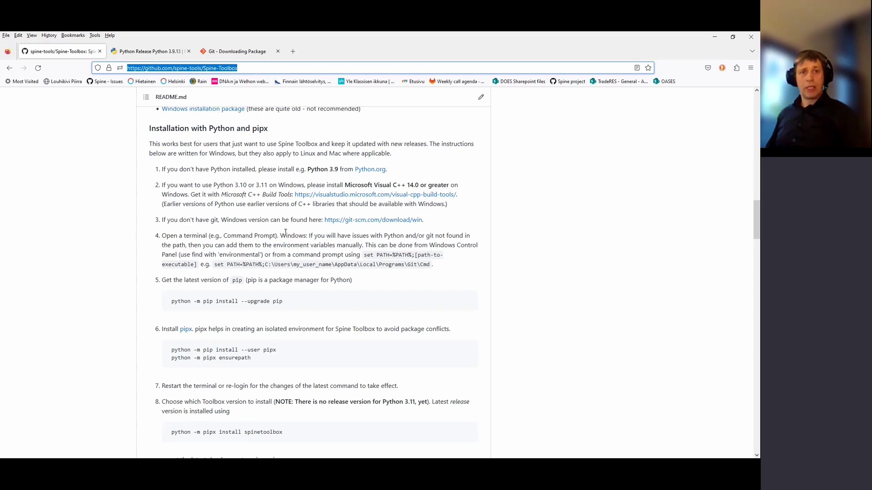
scroll(289, 185, "down", 3)
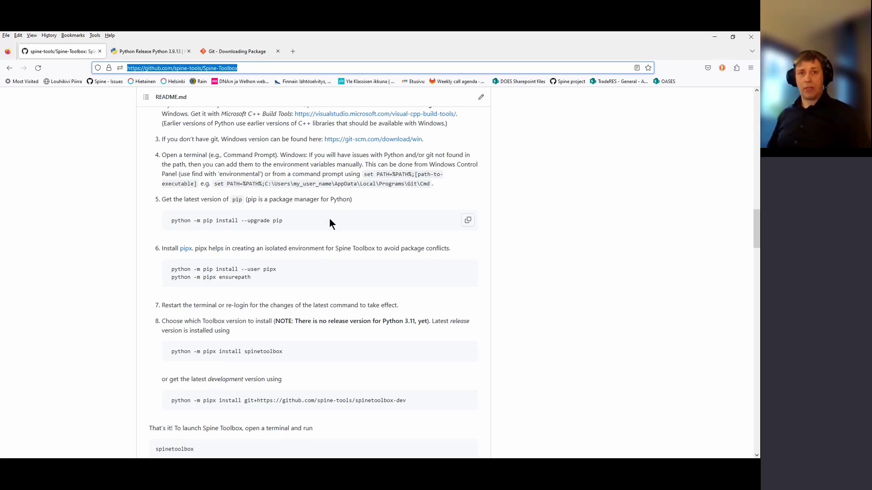
scroll(330, 222, "down", 2)
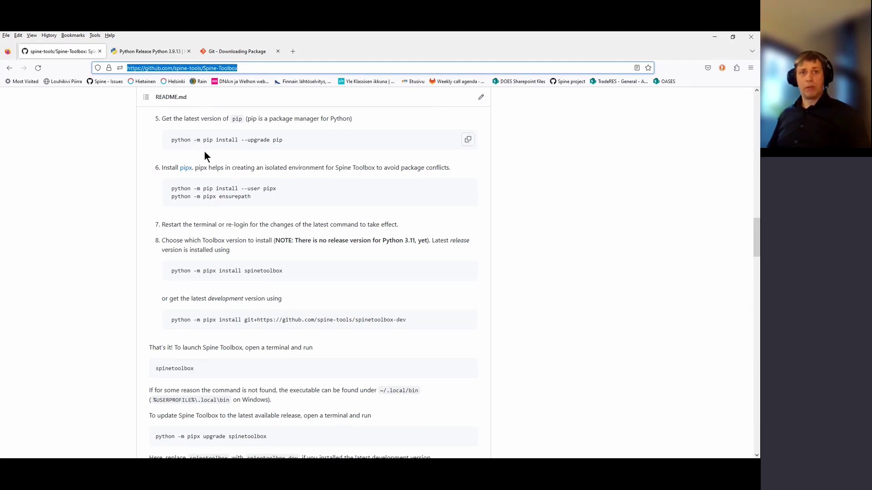
scroll(380, 211, "down", 2)
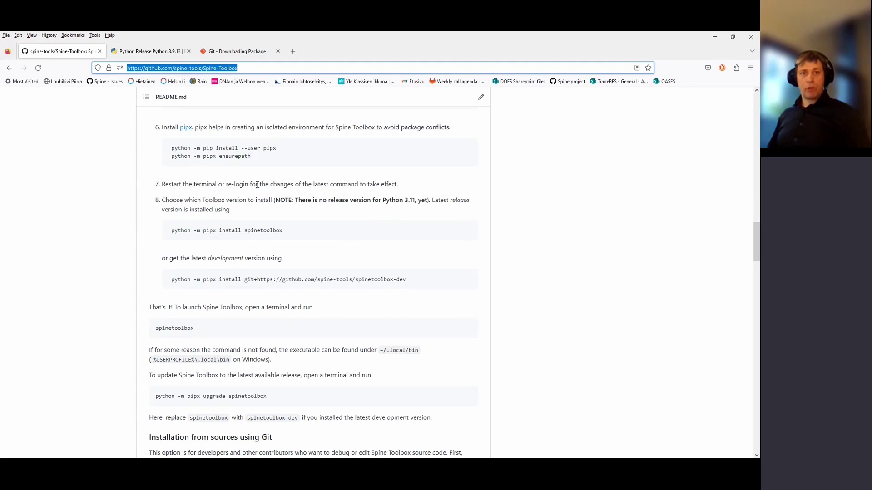
scroll(284, 239, "down", 2)
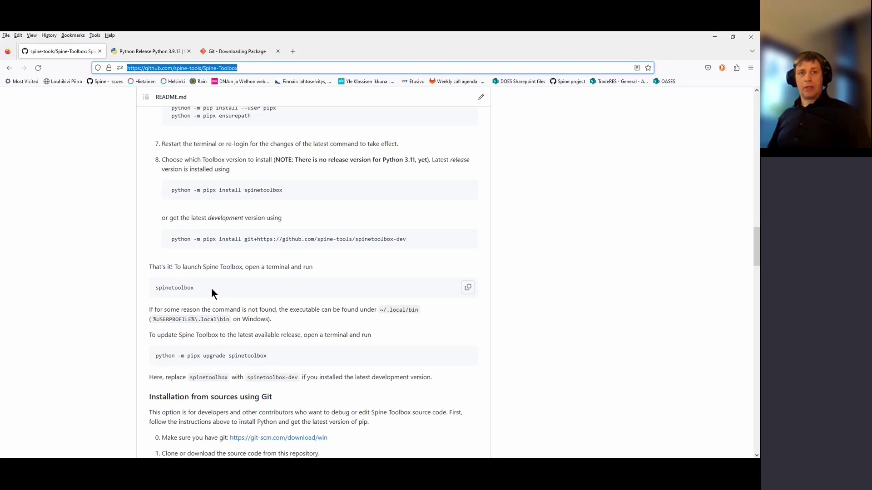
scroll(212, 287, "up", 1)
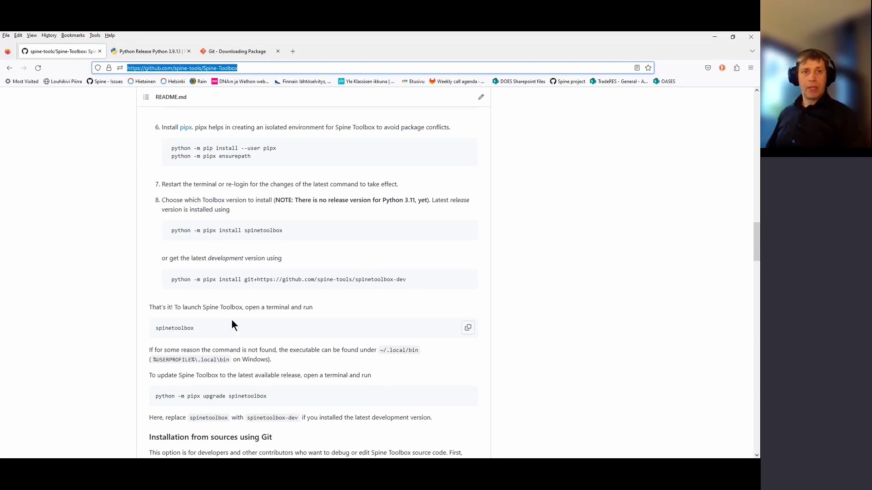
scroll(232, 321, "down", 3)
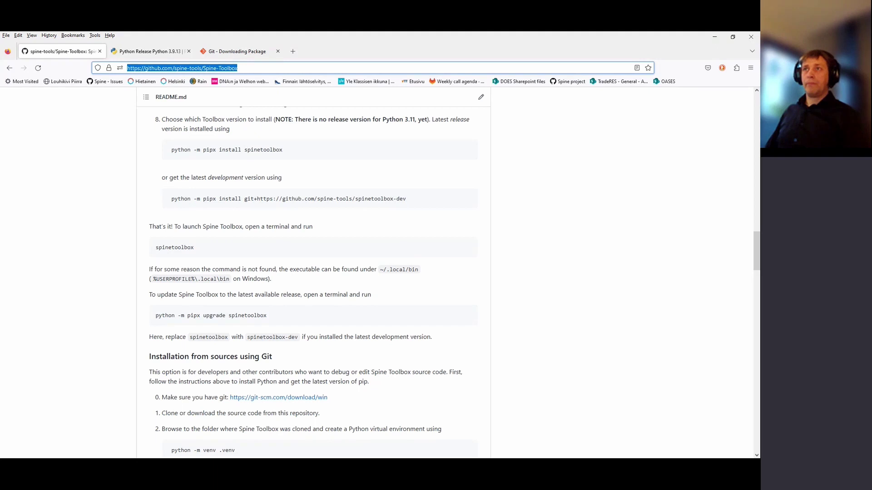
key("alt+Tab")
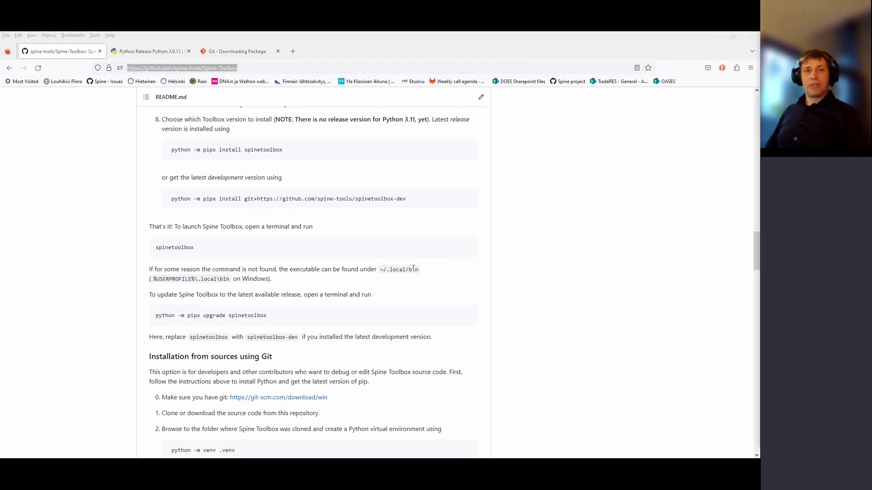
scroll(413, 268, "up", 1)
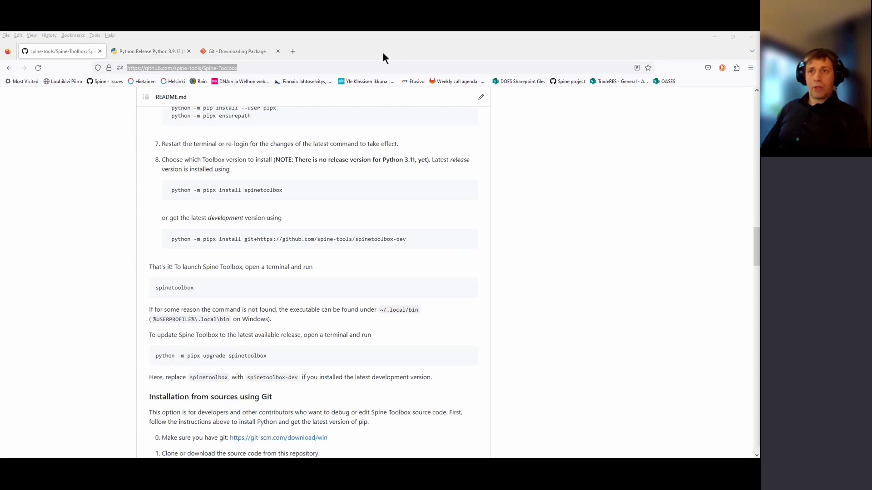
- Switch to the Anaconda Prompt, start Spine Toolbox with "python spinetoolbox.py" and maximize its window
left_click(713, 36)
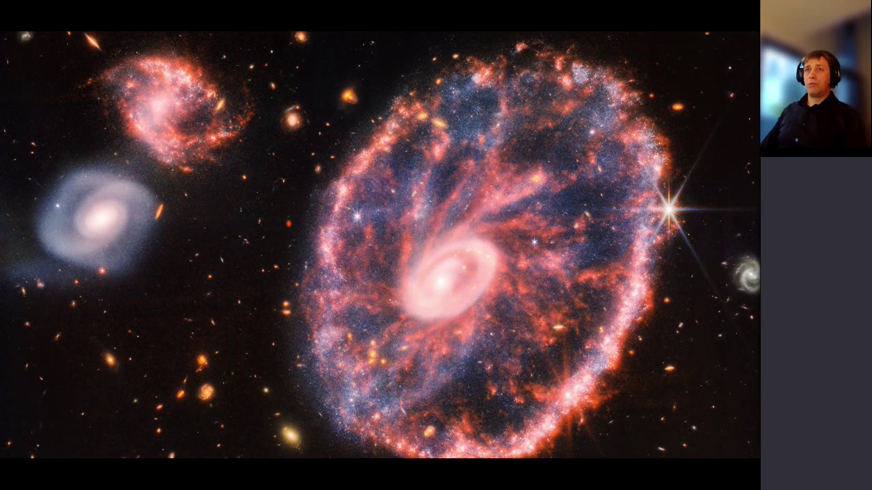
key("alt+Tab")
left_click_drag(538, 197, 307, 145)
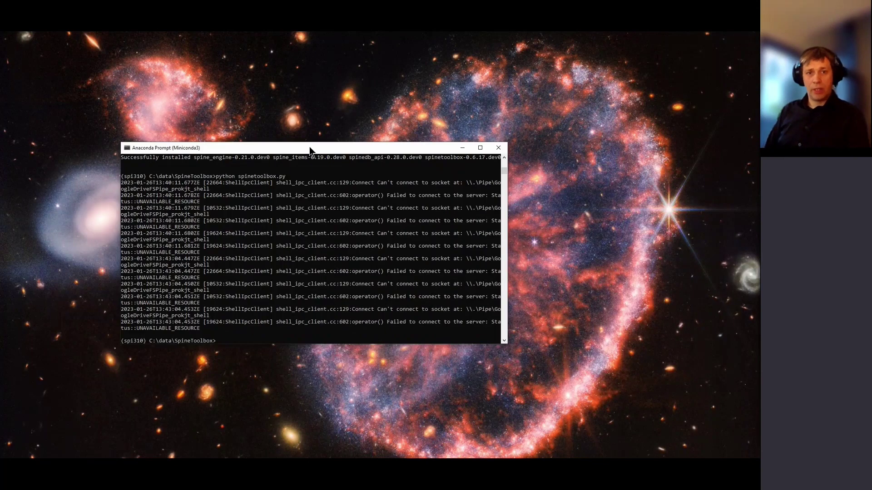
key("Up")
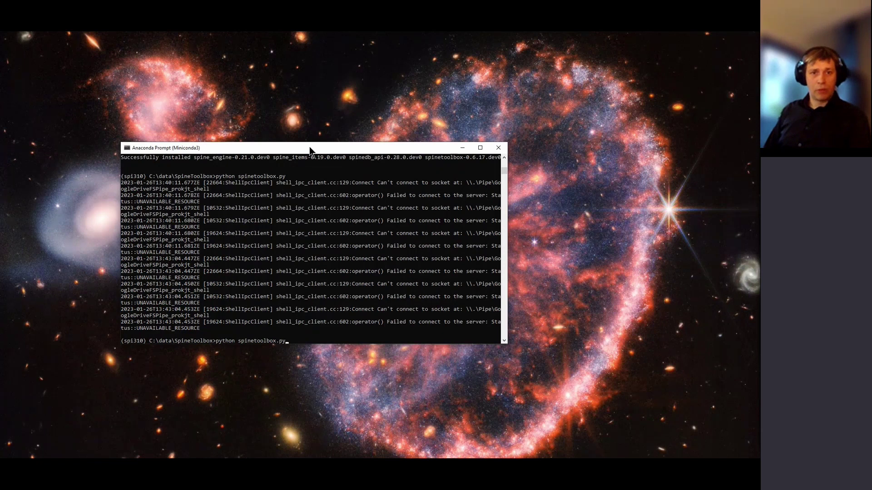
key("Return")
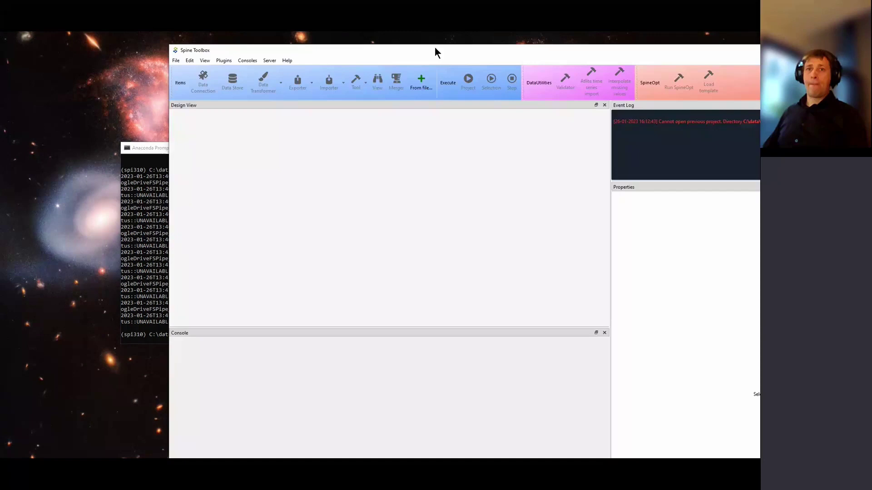
left_click_drag(434, 48, 251, 32)
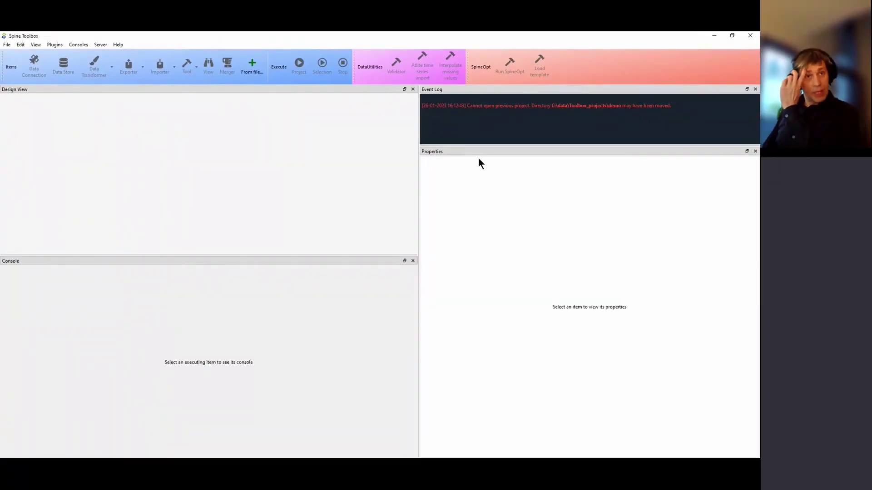
- Open the recent project FlexTool3 and open its Input_data store in the Spine DB Editor
left_click(7, 45)
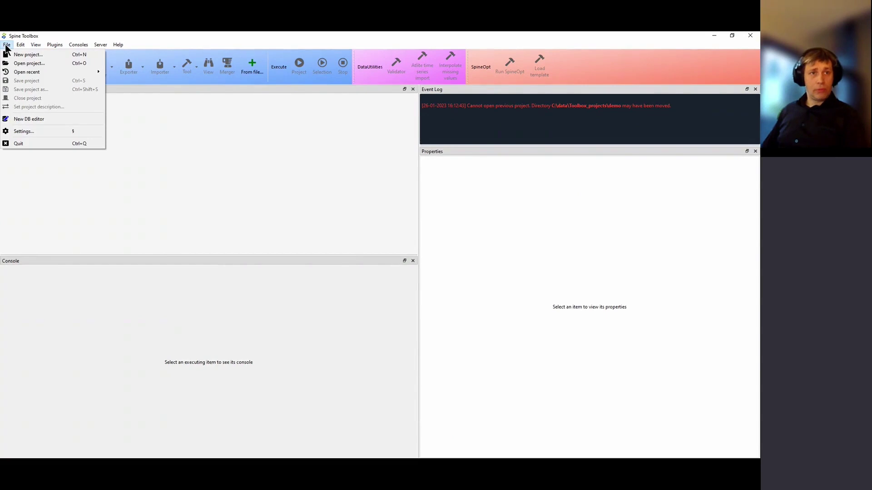
mouse_move(60, 72)
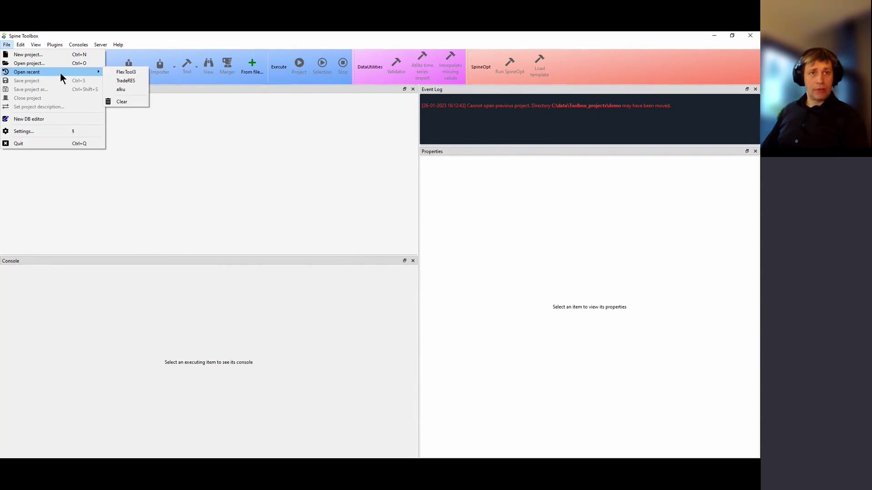
left_click(121, 73)
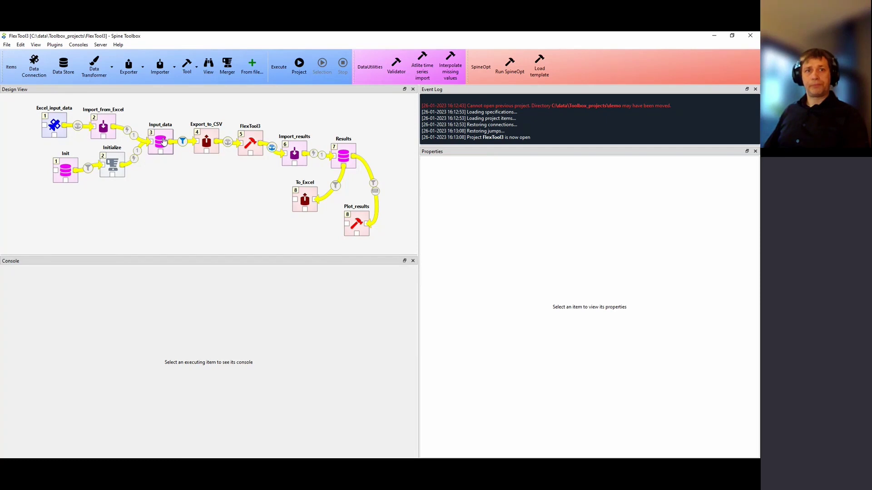
double_click(165, 141)
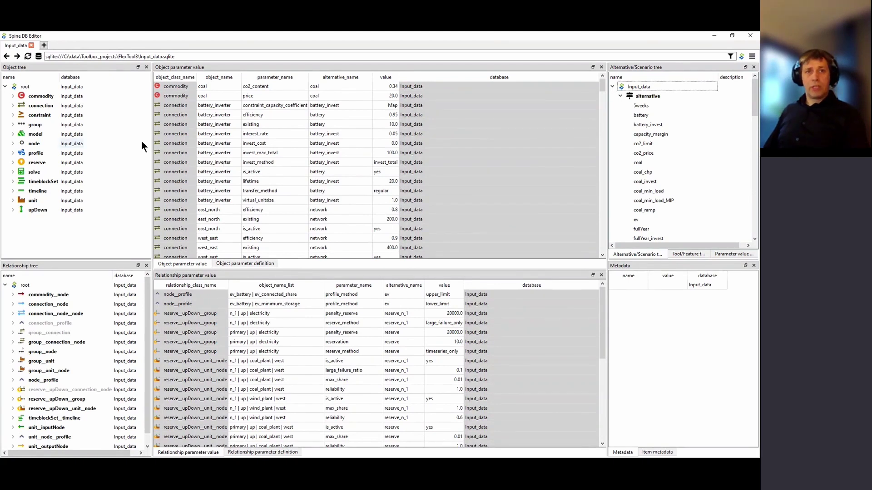
- Show the parameter values of the node "west" together with those of the commodity "coal"
left_click(34, 144)
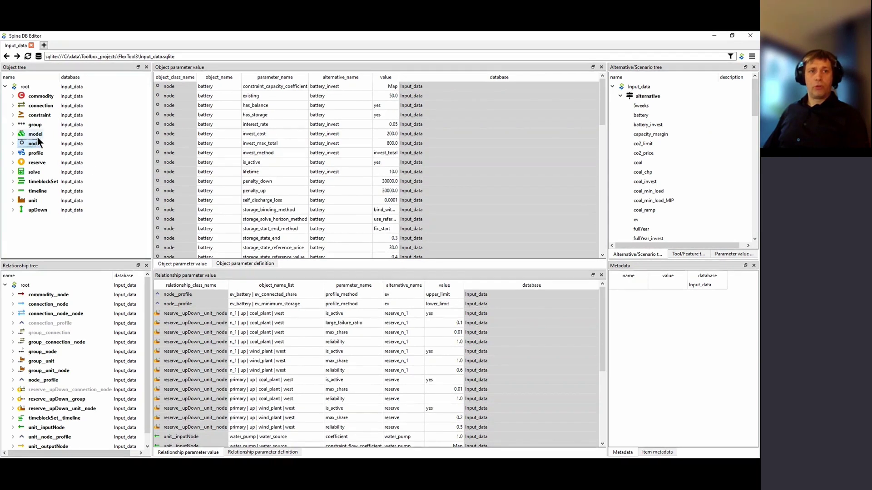
left_click(13, 143)
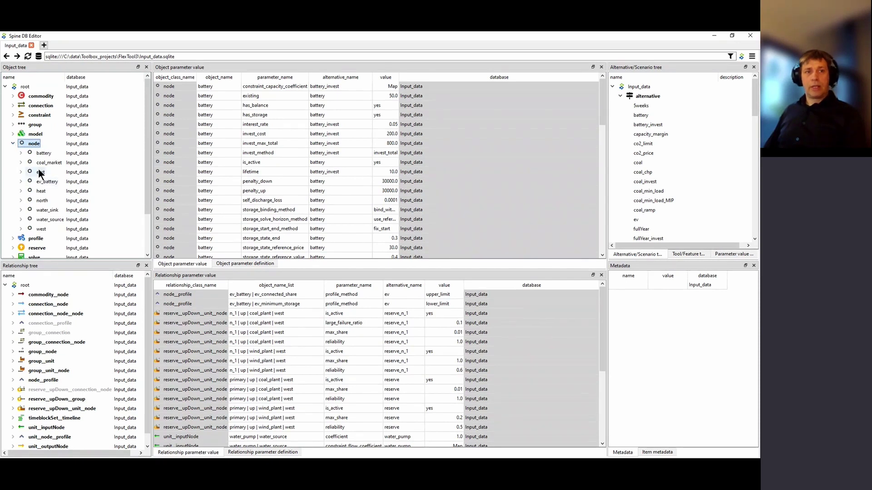
left_click(42, 229)
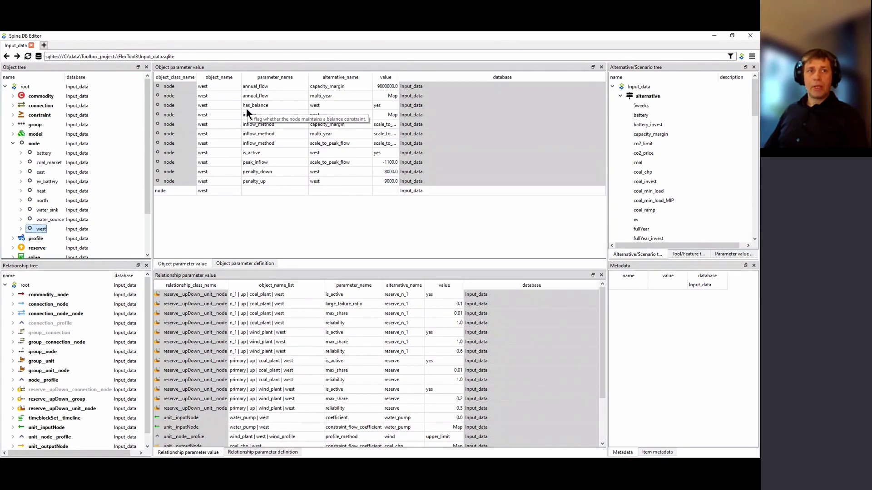
left_click(12, 96)
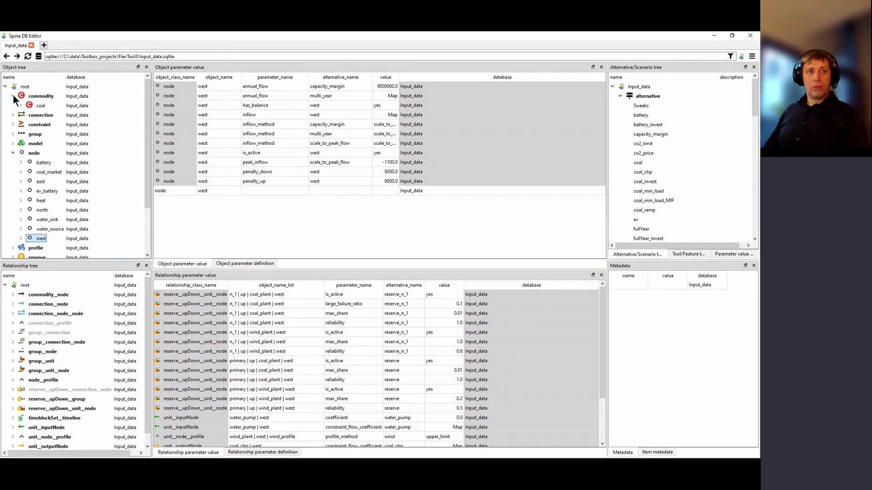
left_click(40, 106, "ctrl")
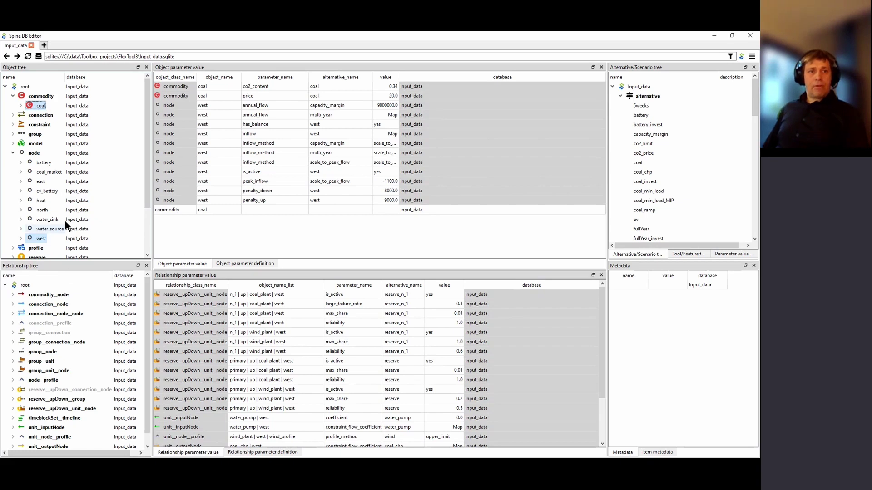
- Collapse the node and commodity classes in the object tree and enlarge the relationship tree's area
left_click(13, 153)
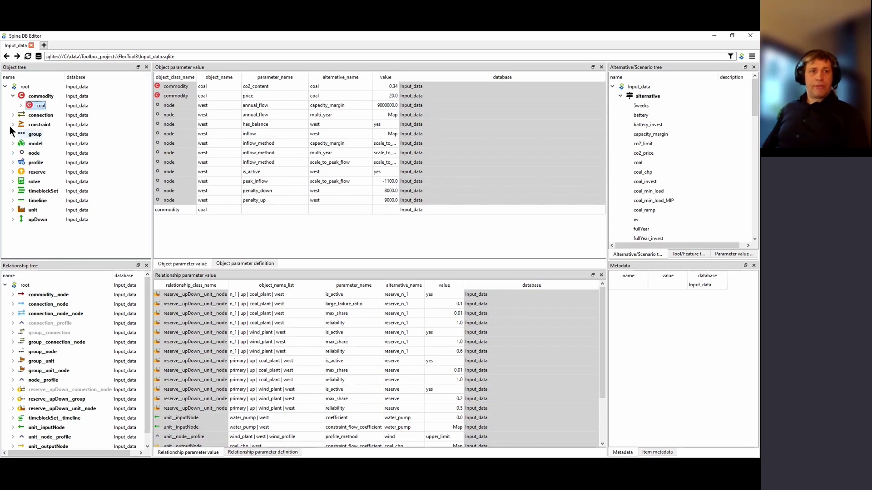
left_click(13, 95)
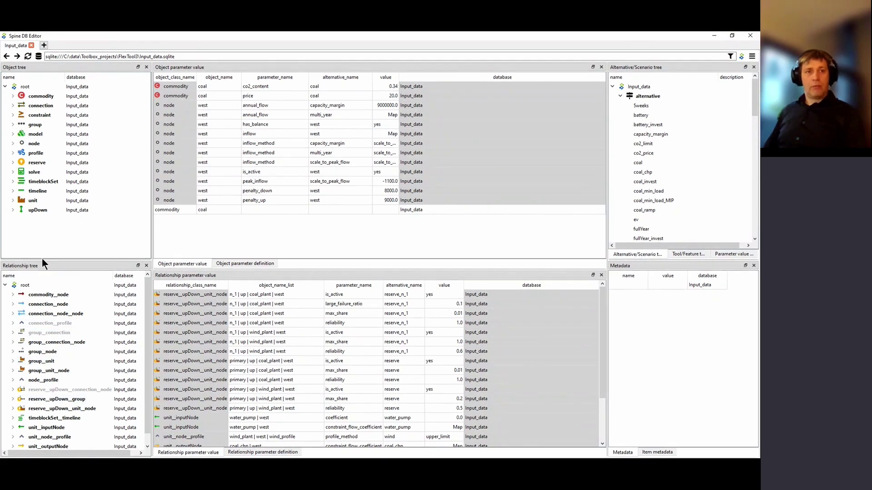
left_click_drag(42, 260, 41, 232)
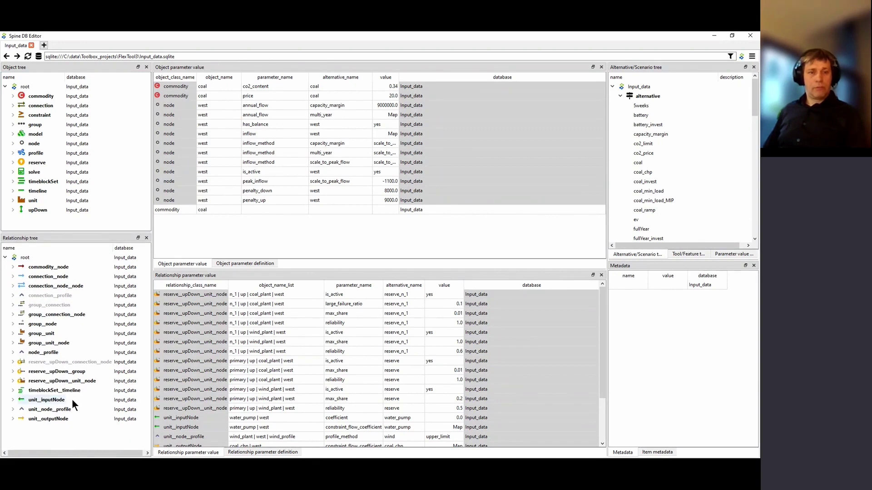
- Show the unit__inputNode relationship class's parameter values and display its relationships in the entity graph
left_click(50, 399)
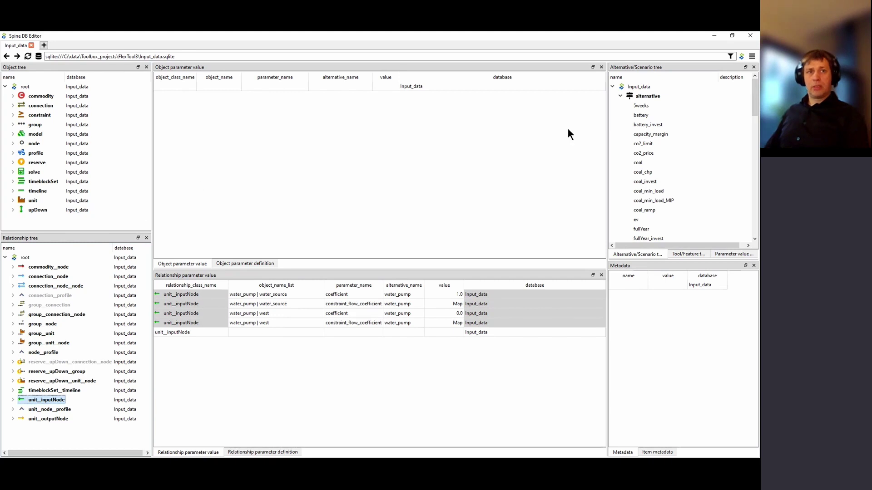
left_click(752, 56)
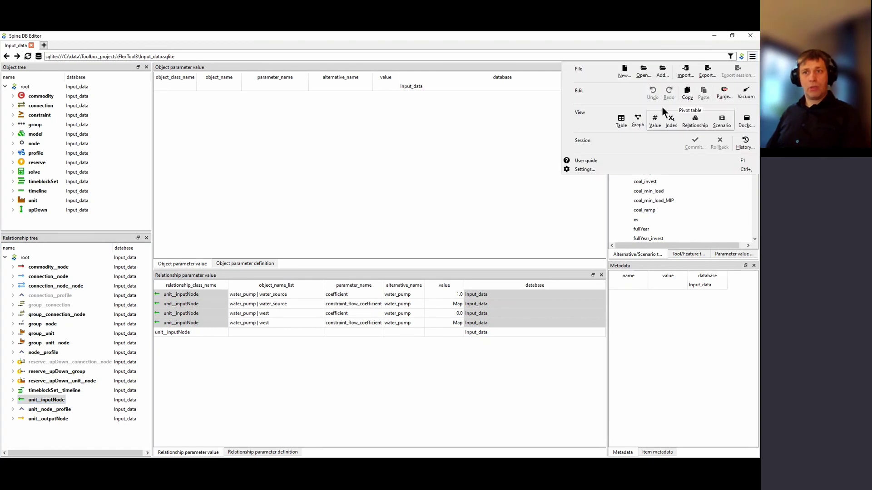
left_click(636, 120)
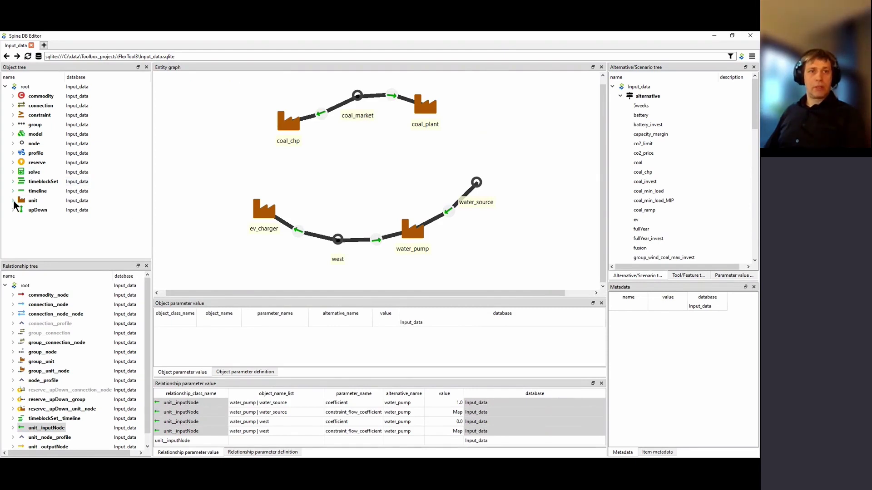
- Display the unit, node and commodity classes together in the entity graph and show the parameter values of the coal_plant unit
left_click(25, 200)
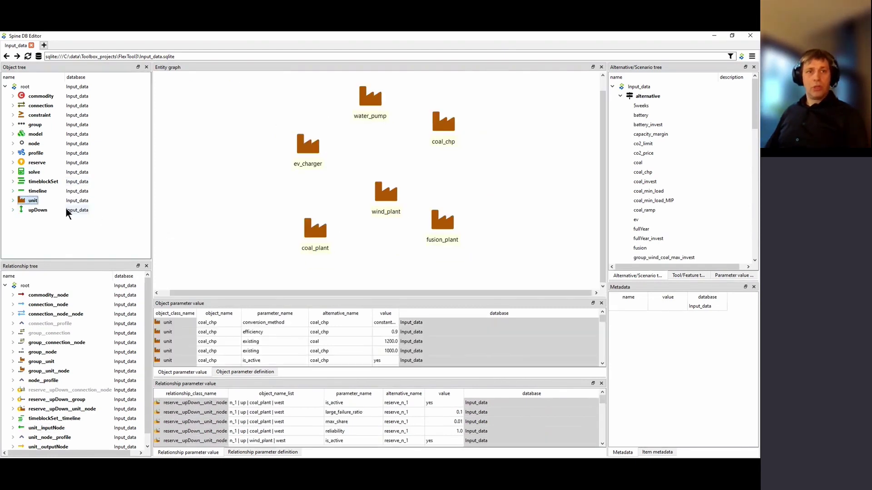
left_click(35, 144)
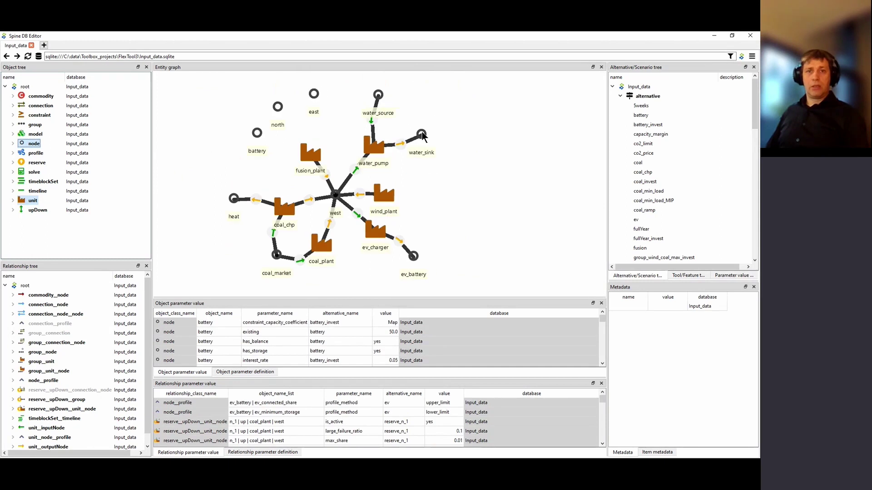
left_click(158, 293)
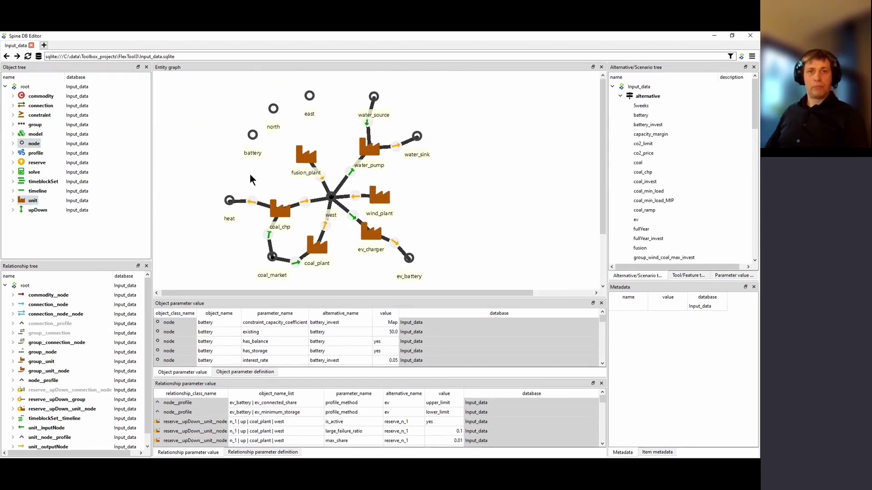
left_click(34, 97, "ctrl")
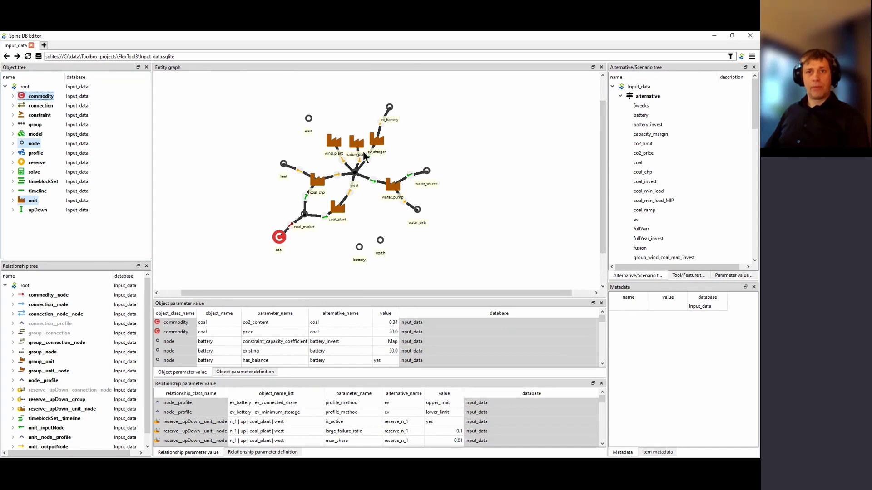
left_click(337, 209)
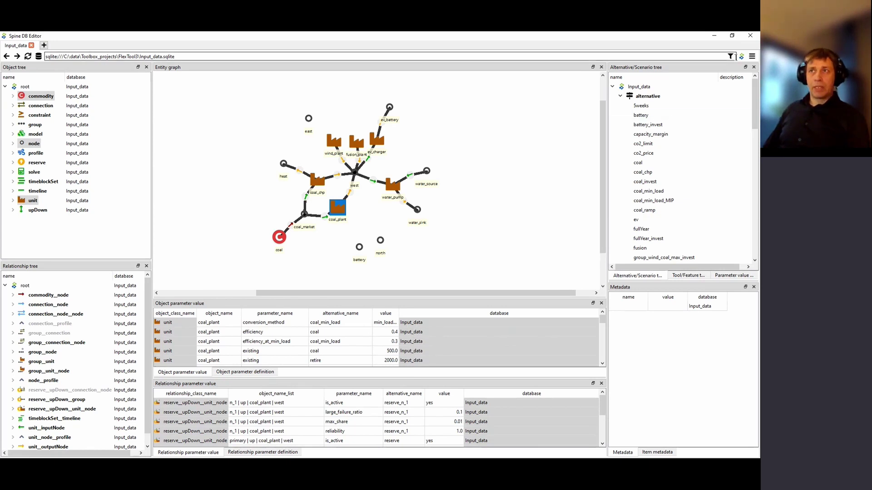
- Return to the table view and browse the list of alternatives
left_click(752, 56)
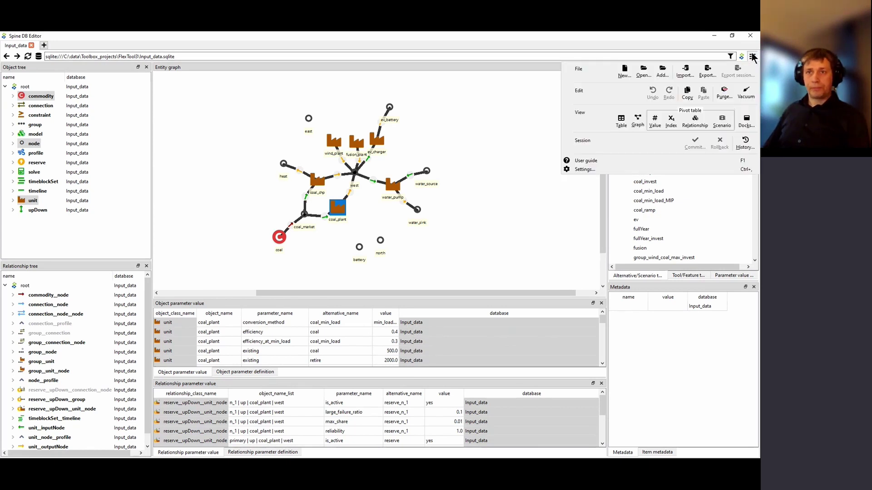
left_click(635, 119)
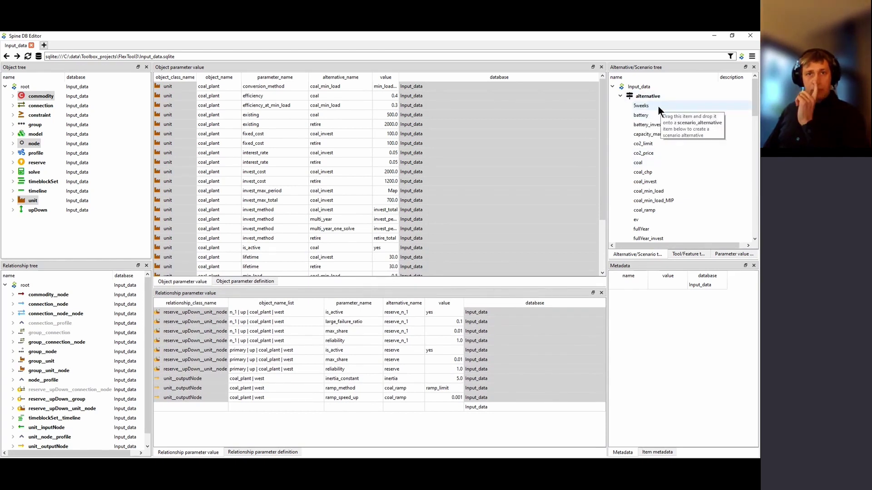
scroll(657, 159, "down", 6)
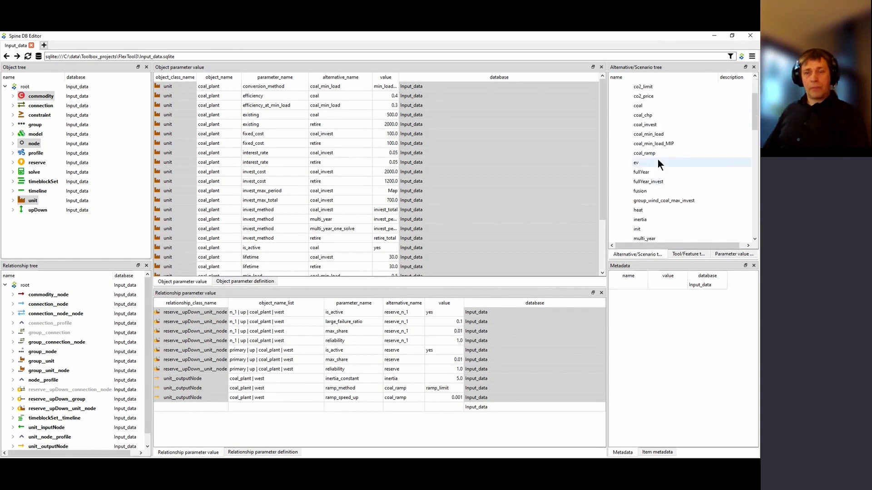
scroll(656, 158, "down", 2)
scroll(657, 159, "up", 2)
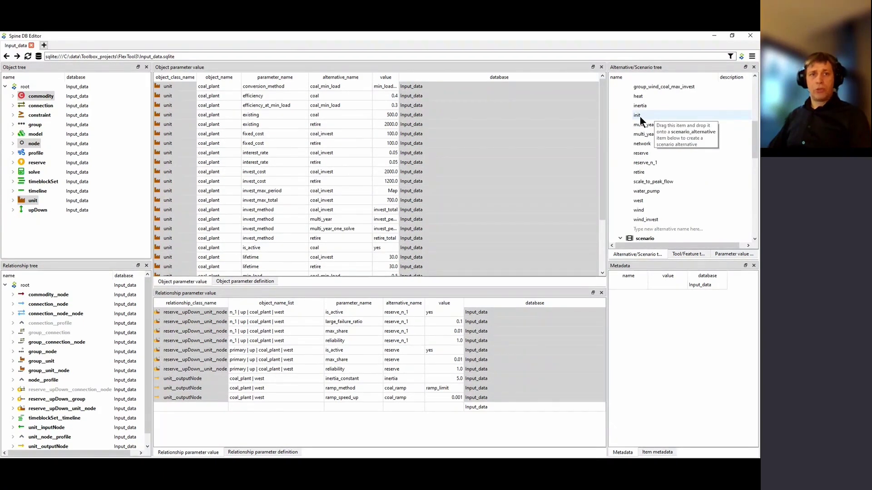
- Show the whole database's parameter values filtered by the alternatives init and west together, and by wind alone
left_click(23, 86)
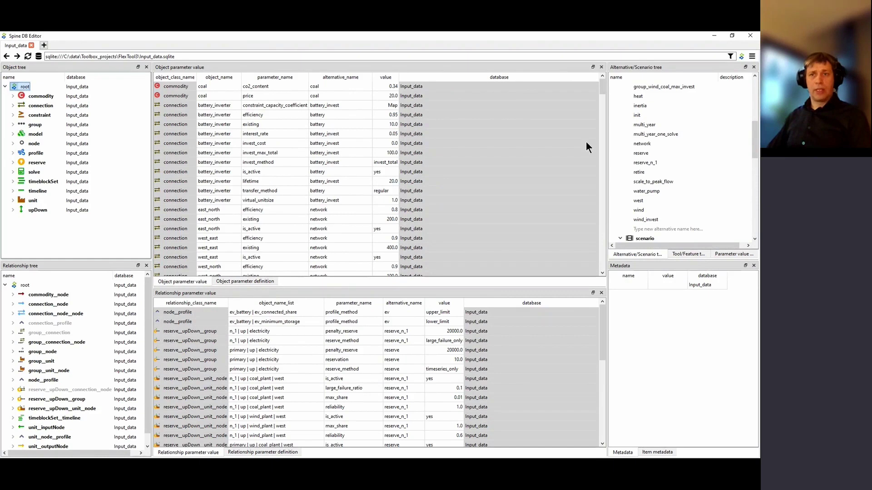
left_click(636, 115)
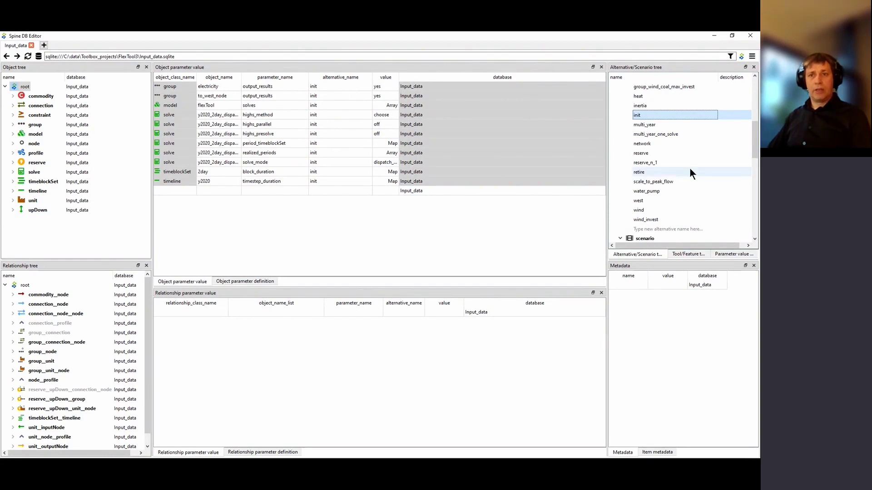
left_click(650, 200, "ctrl")
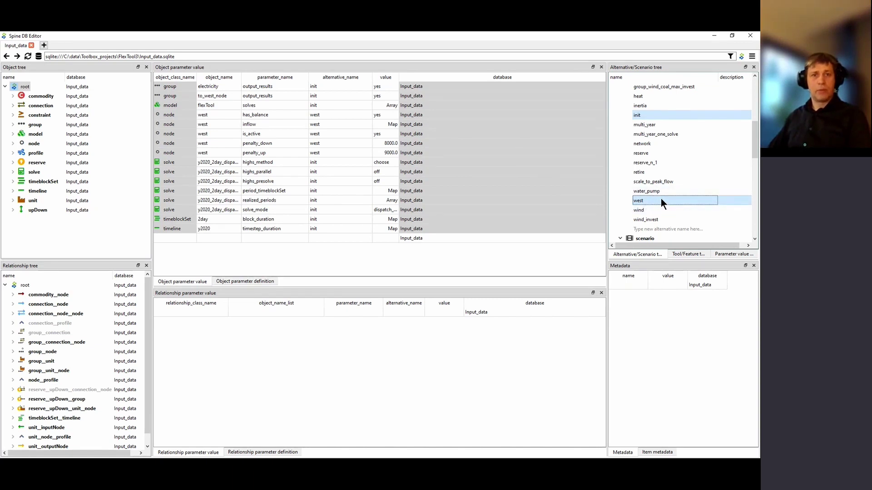
left_click(640, 211)
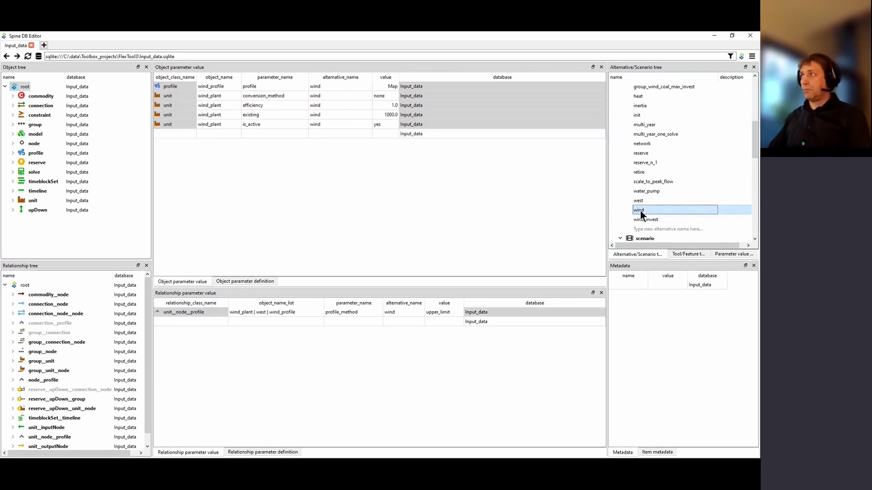
- Look through the complete list of alternatives, down to the start of the scenario list
key("alt+Tab")
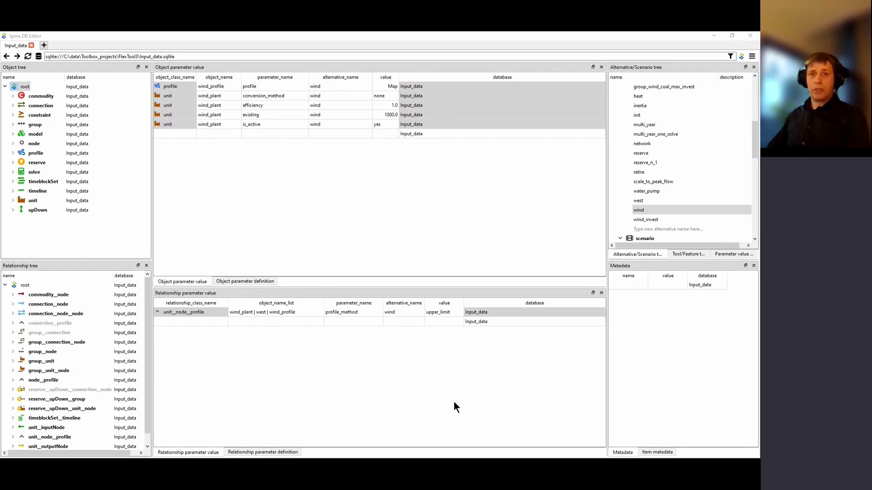
left_click(649, 212)
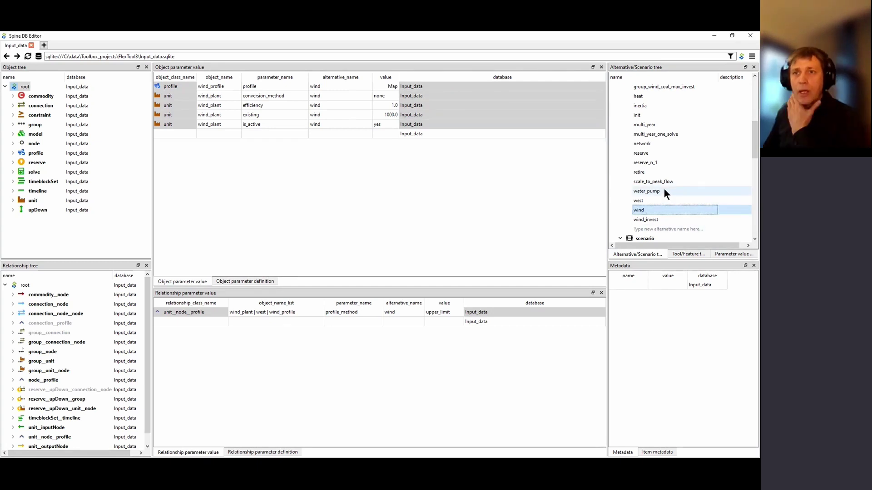
scroll(663, 188, "up", 3)
scroll(669, 192, "up", 2)
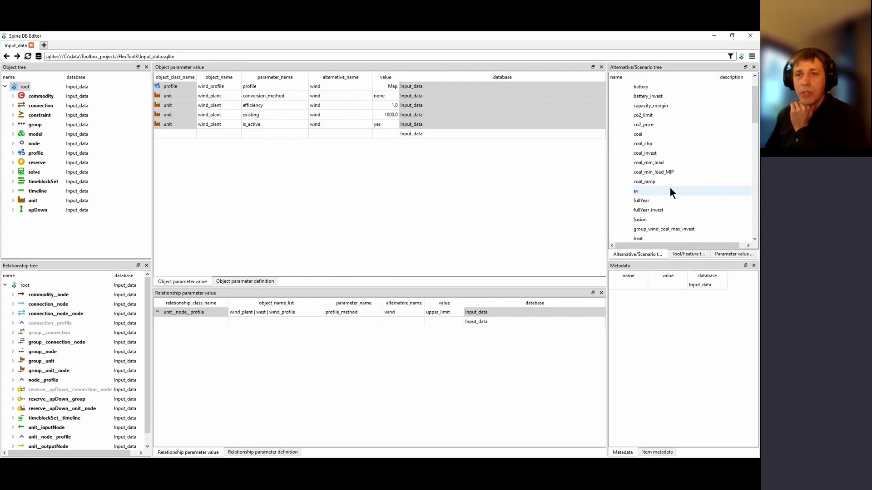
scroll(670, 193, "up", 1)
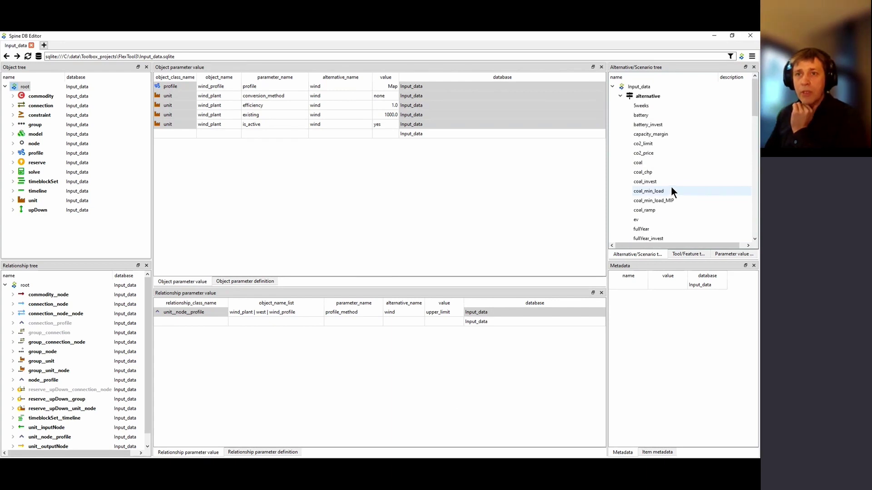
scroll(672, 190, "down", 3)
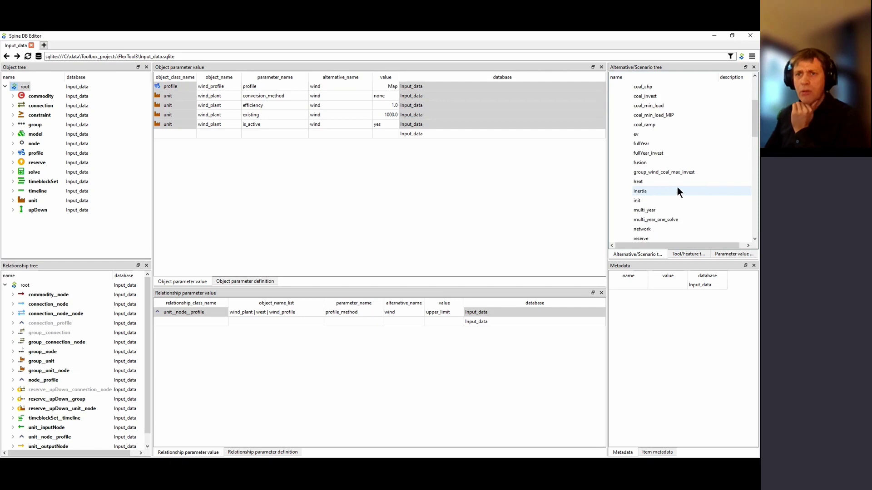
scroll(677, 192, "down", 1)
scroll(674, 200, "down", 3)
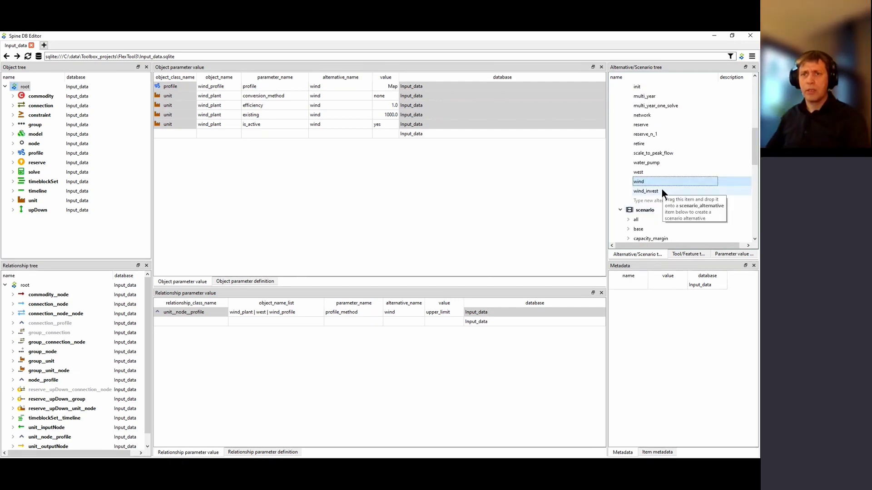
scroll(652, 182, "up", 2)
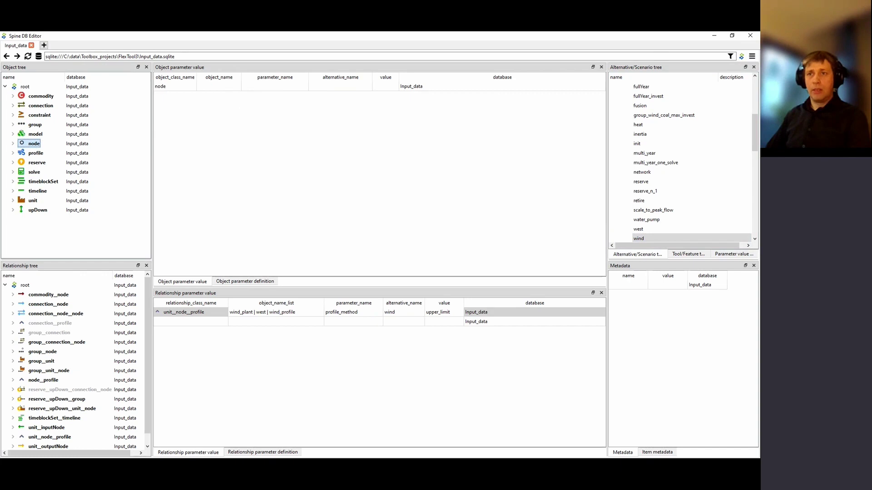
- Show the node class in an index pivot table with alternatives as the columns and inflow as the frozen parameter
left_click(752, 56)
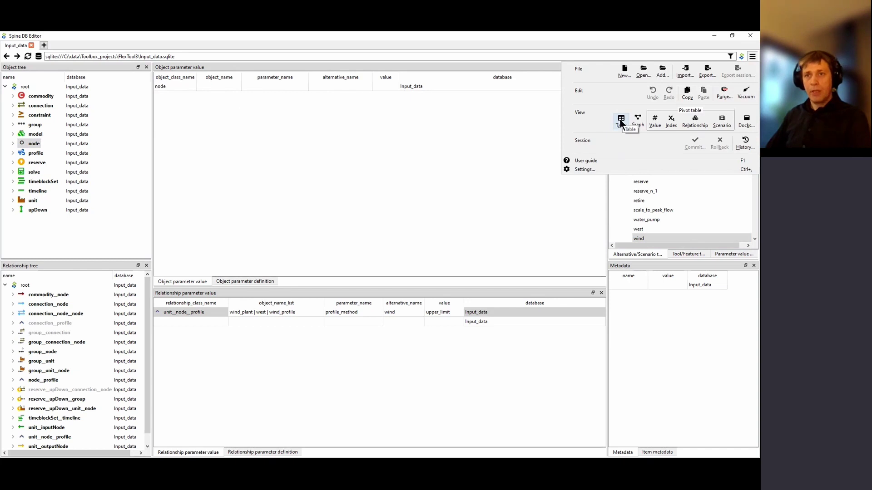
left_click(671, 120)
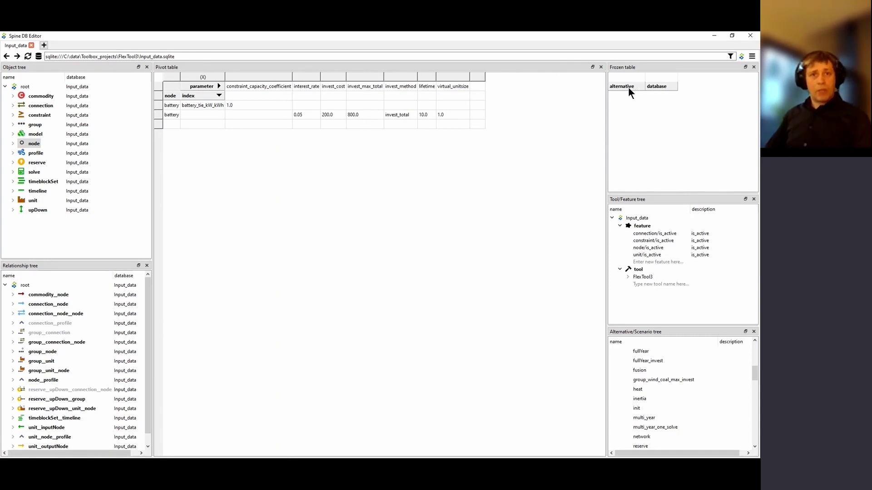
left_click_drag(628, 89, 650, 98)
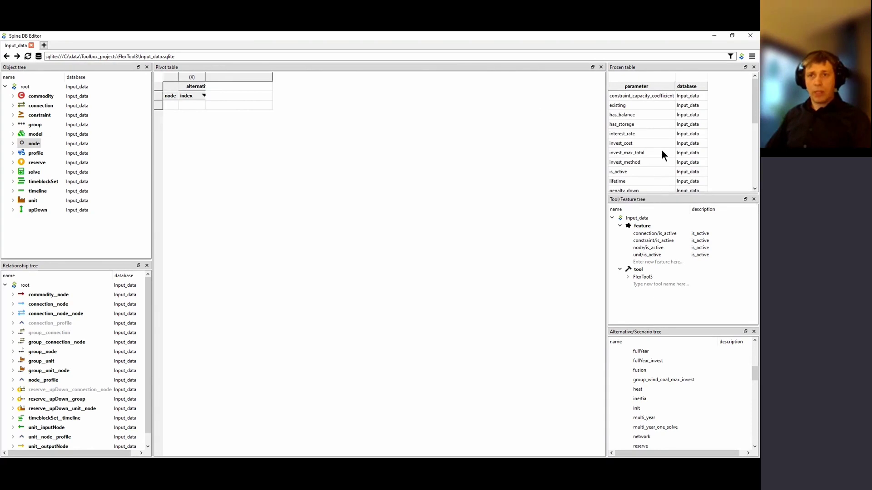
scroll(658, 155, "down", 1)
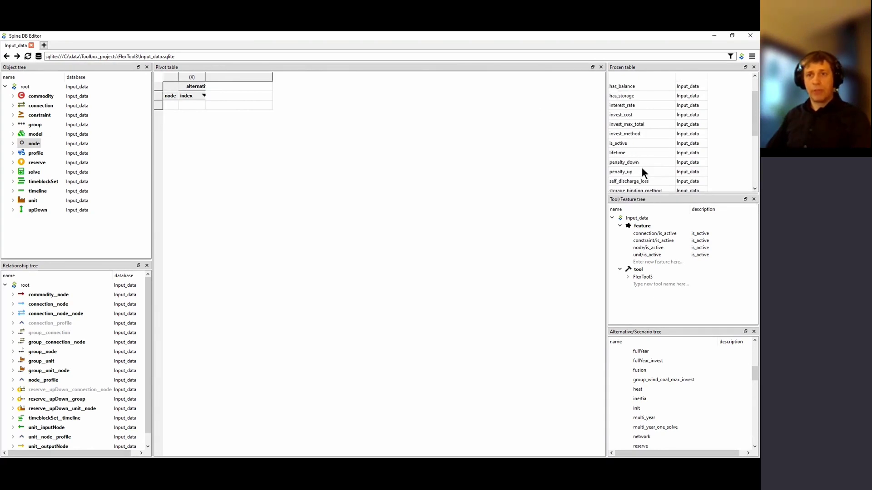
scroll(641, 141, "down", 4)
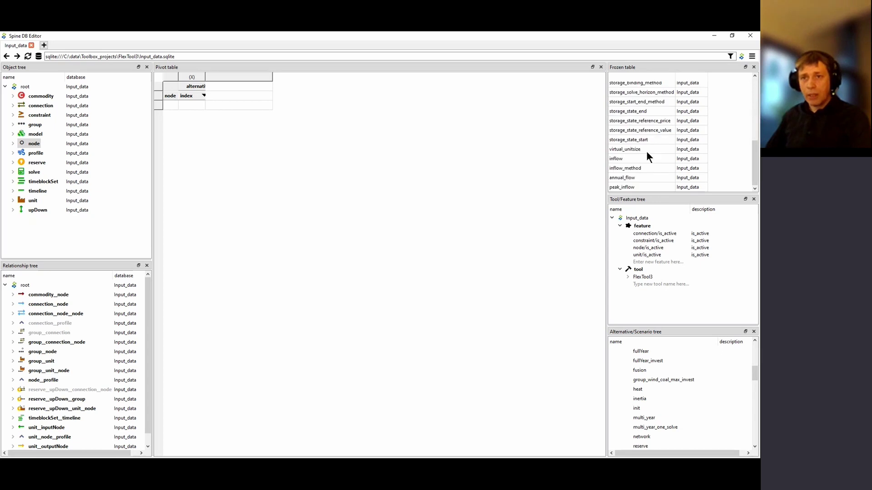
left_click(620, 158)
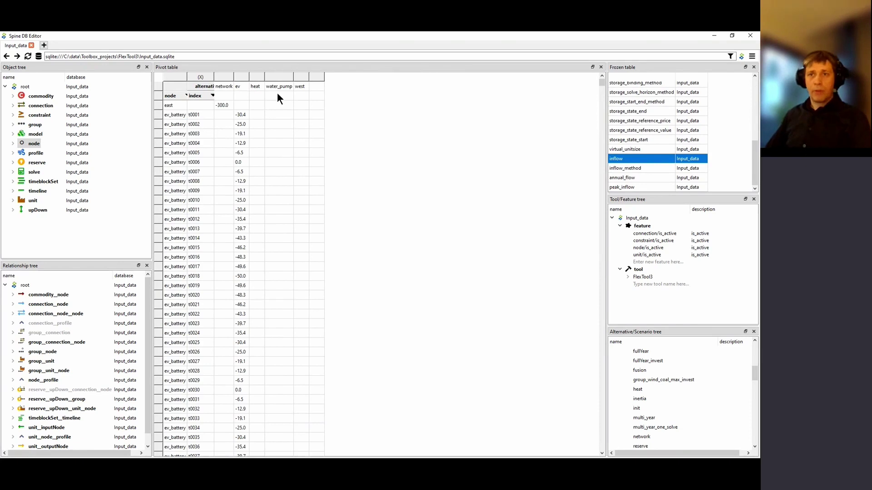
- Examine the nodes' inflow values by time step, including ev_battery under the ev alternative and east under network
left_click(272, 126)
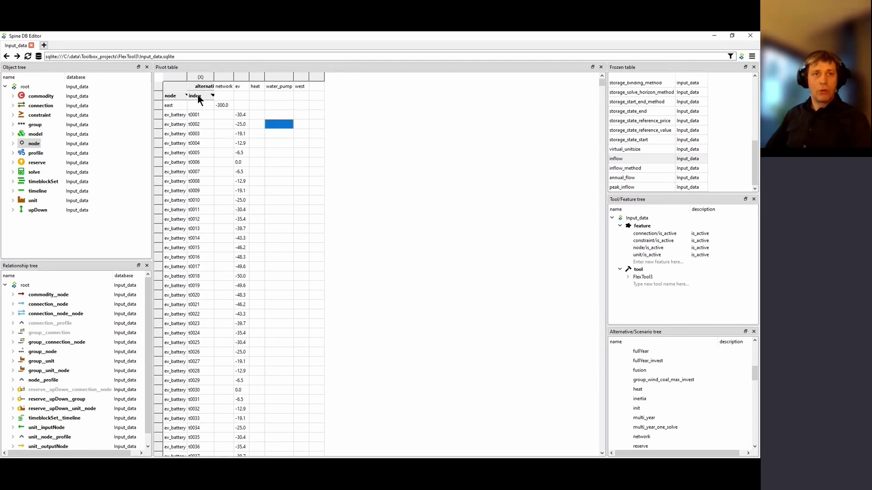
left_click(222, 125)
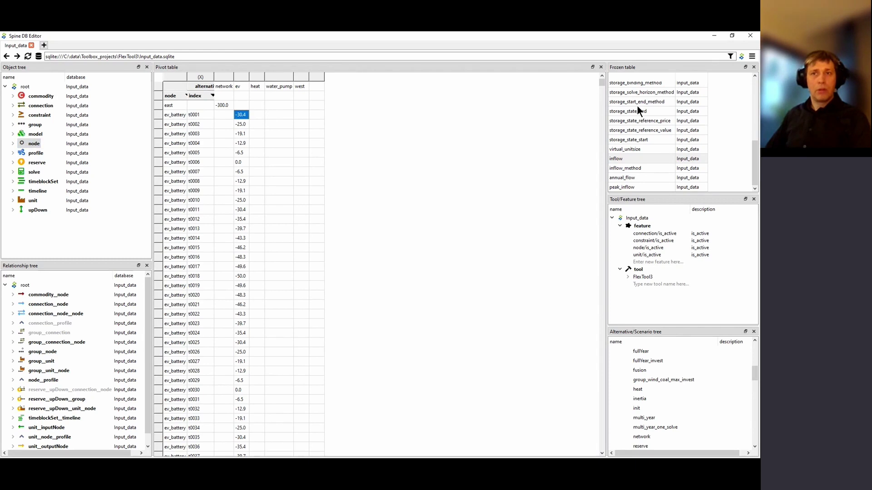
scroll(677, 108, "up", 2)
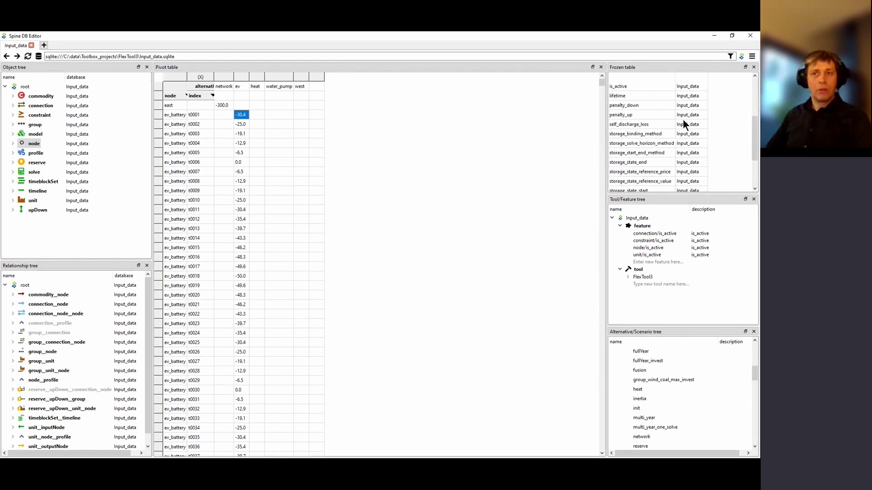
scroll(683, 120, "down", 3)
left_click(676, 181)
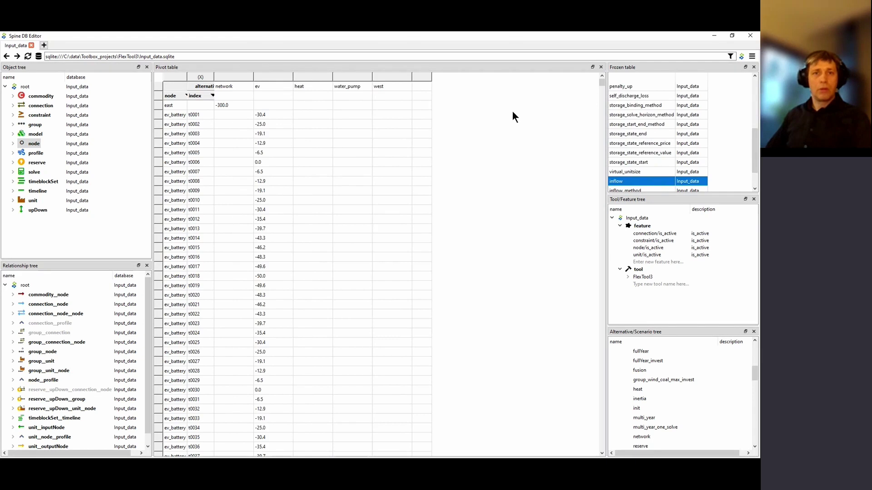
scroll(660, 120, "up", 4)
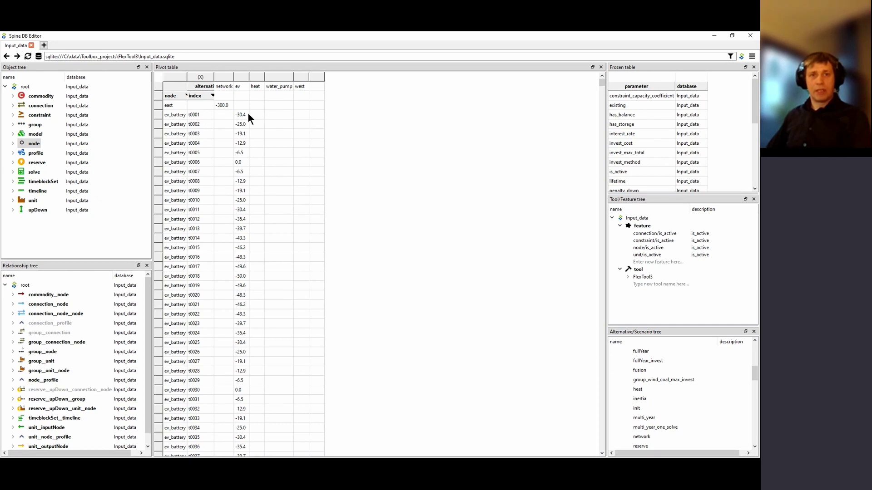
left_click(225, 103)
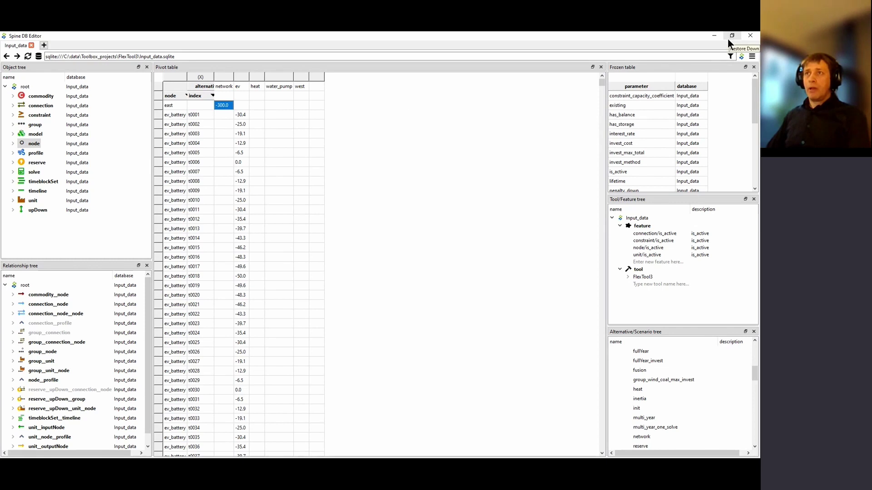
- Close the database editor and purge all entity and value items and scenario items from the Input_data store
left_click(748, 36)
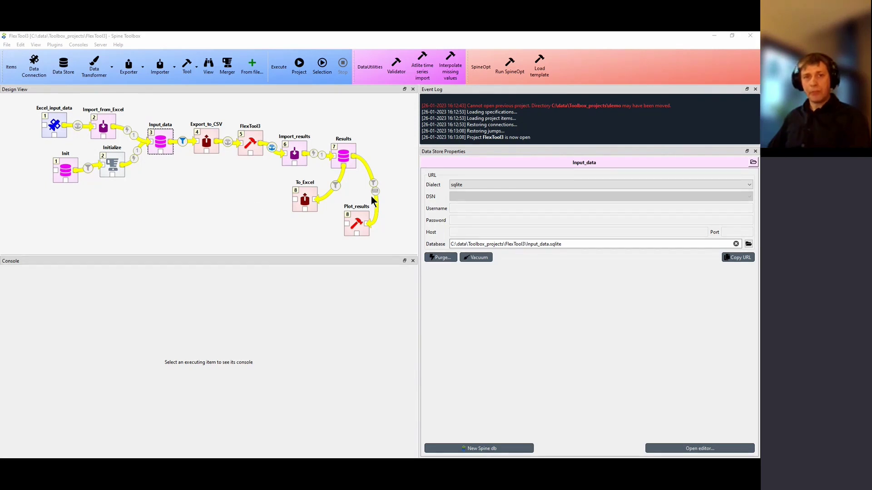
left_click(443, 259)
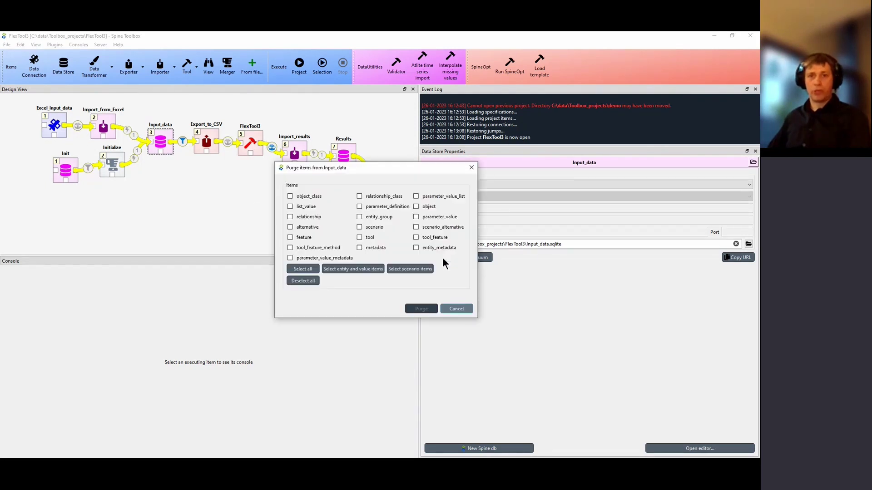
left_click_drag(337, 168, 219, 198)
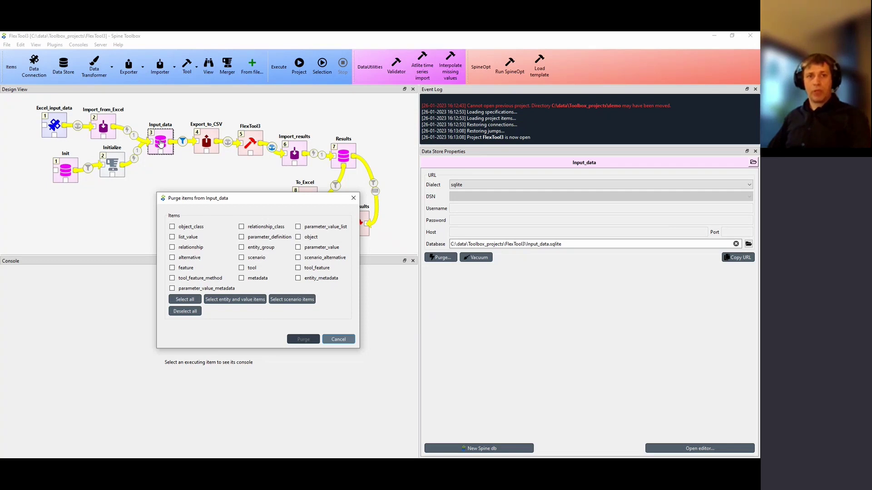
left_click(243, 299)
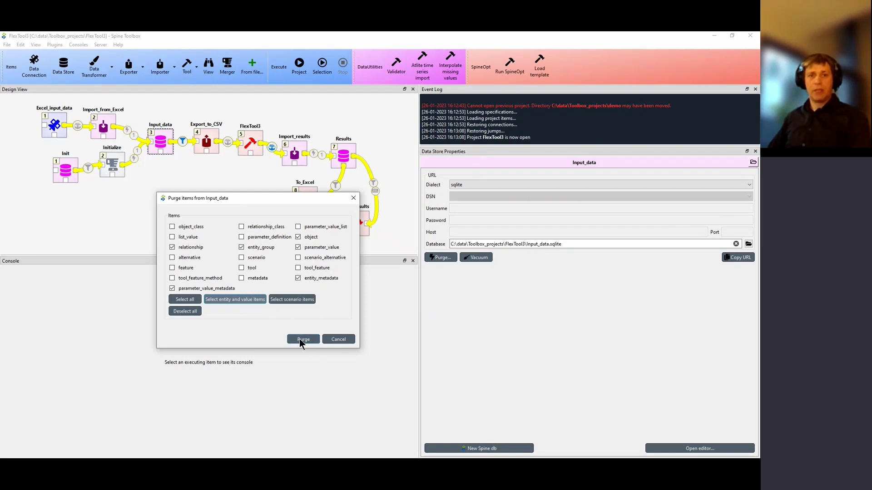
left_click(295, 300)
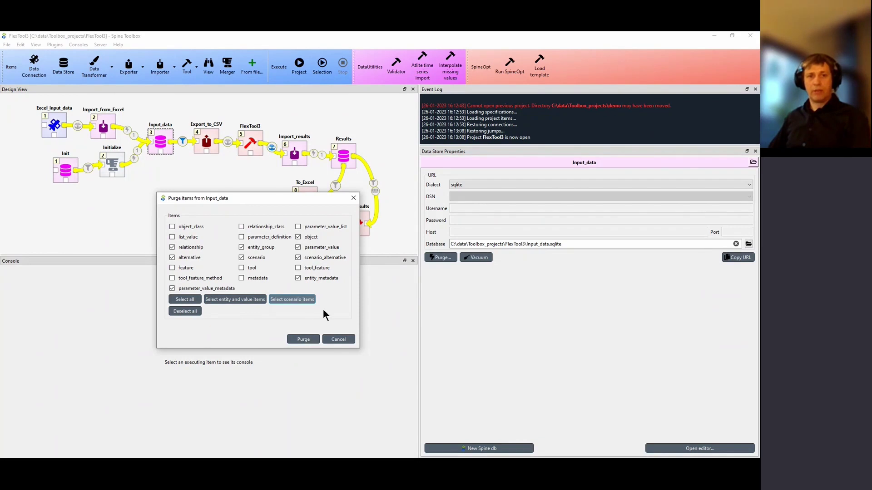
left_click(303, 339)
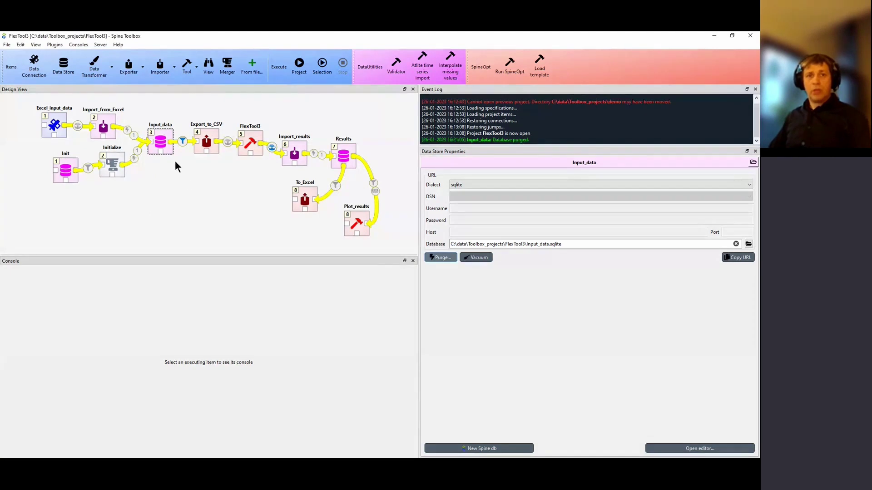
left_click(194, 195)
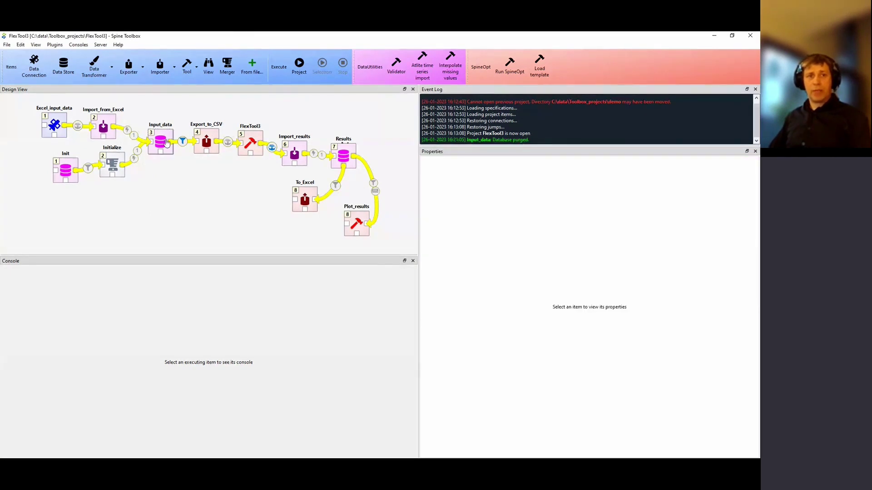
- Reopen the Input_data database, switch to the table view and check the node, profile, reserve and solve classes for remaining objects
double_click(167, 143)
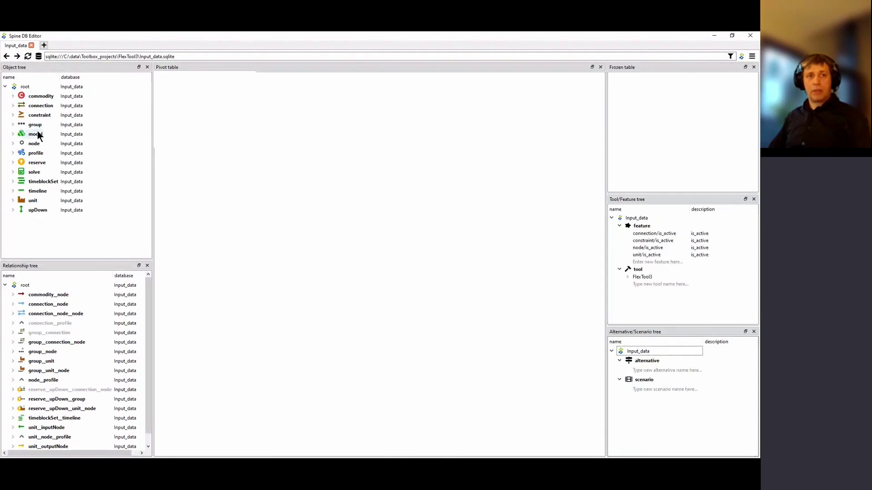
left_click(38, 135)
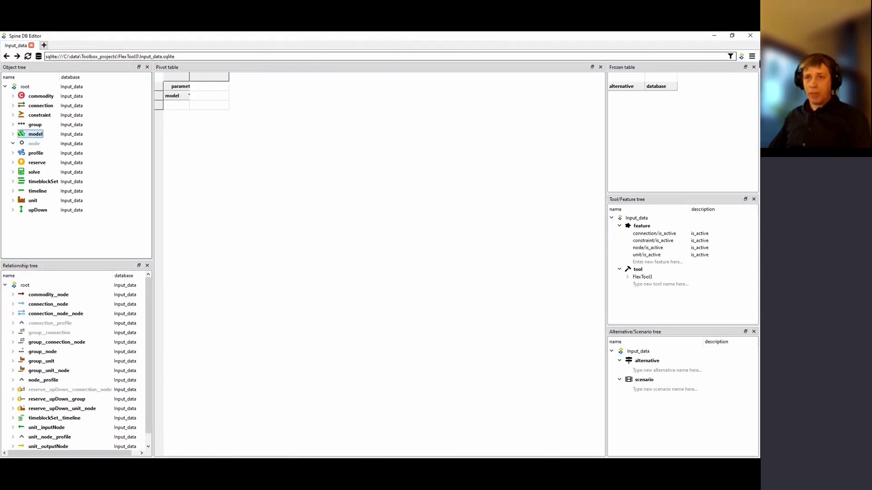
left_click(752, 57)
left_click(623, 118)
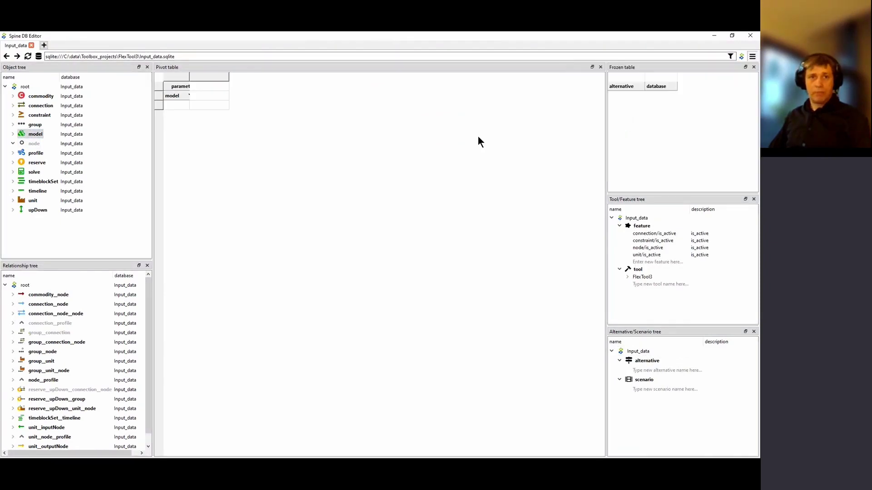
double_click(28, 153)
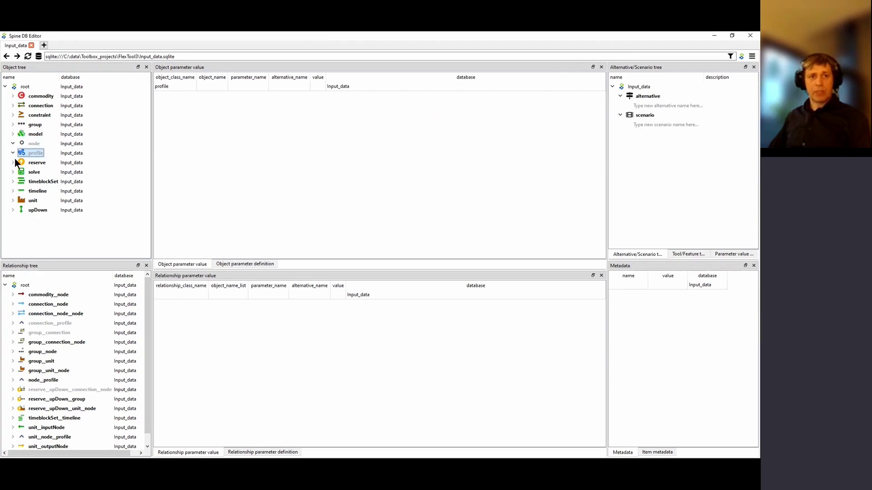
left_click(12, 162)
left_click(13, 172)
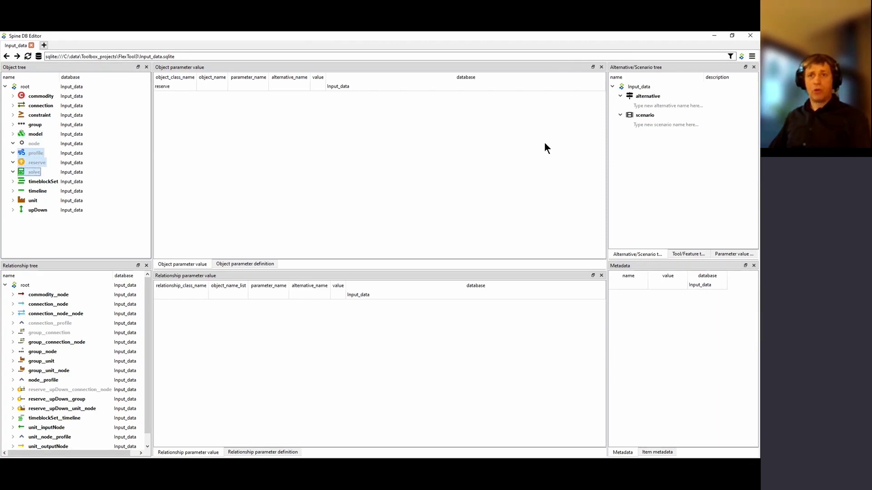
- Examine the object parameter definitions of the commodity and node classes, and close the database editor
left_click(32, 98)
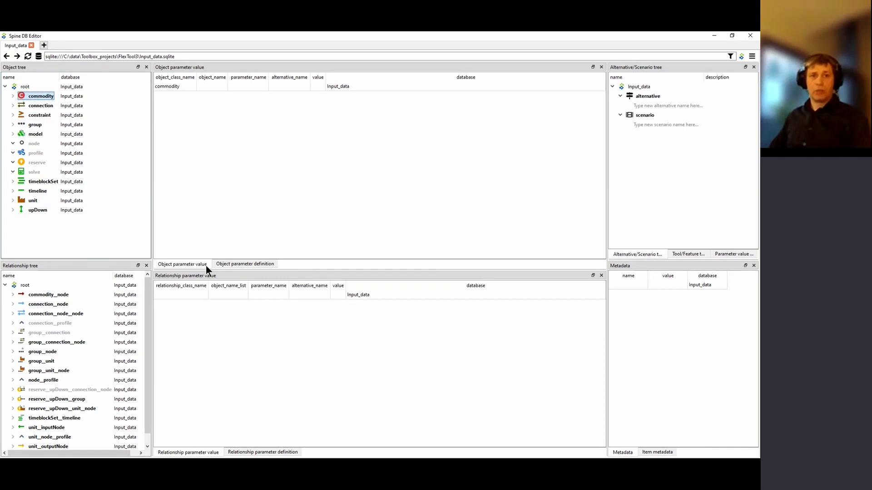
left_click(241, 264)
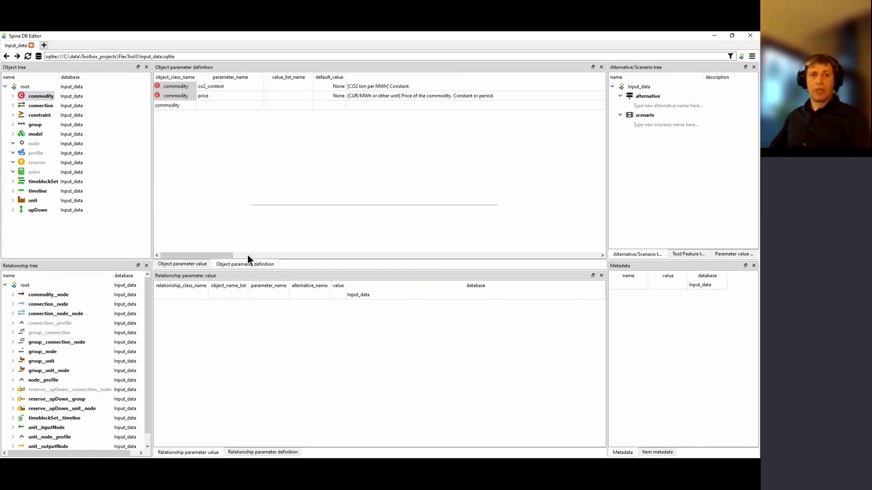
left_click(34, 143)
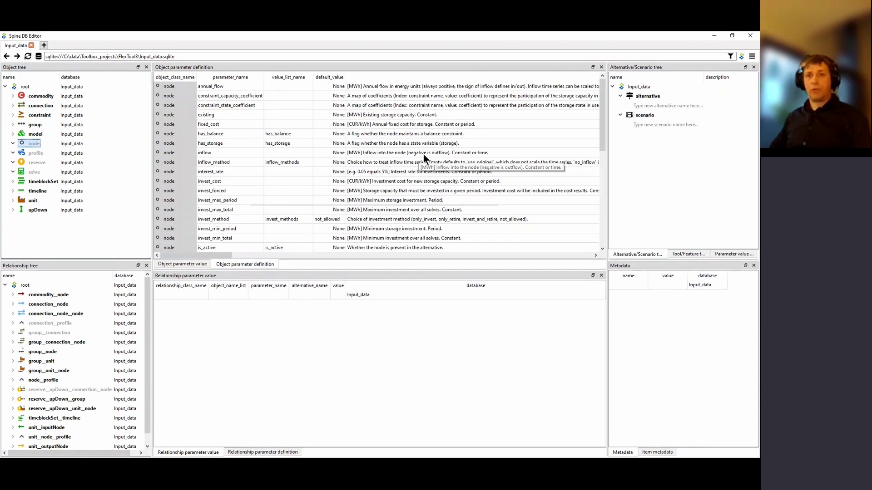
left_click(750, 36)
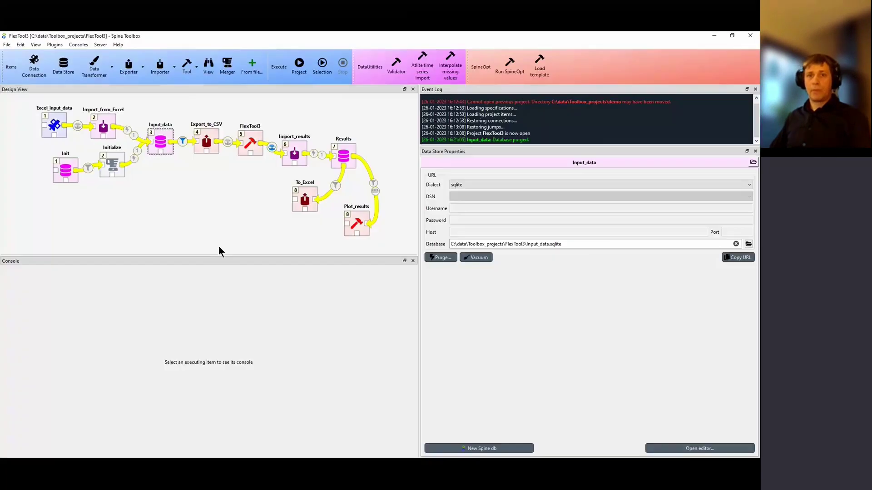
left_click(194, 179)
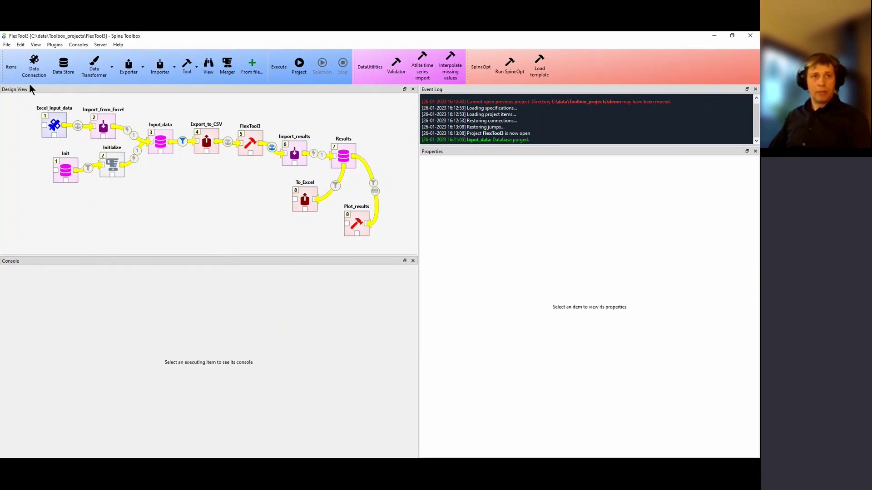
- Create a new project in a new folder named demo inside C:\data\Toolbox_projects
left_click(8, 45)
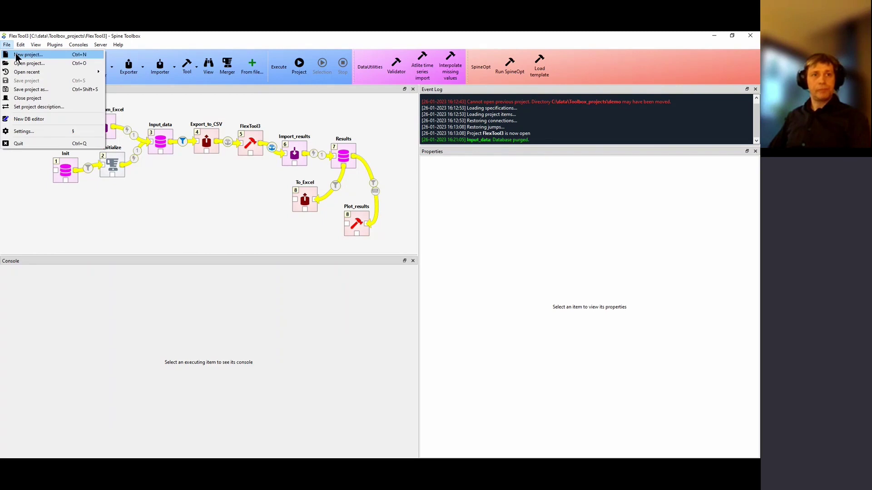
left_click(25, 54)
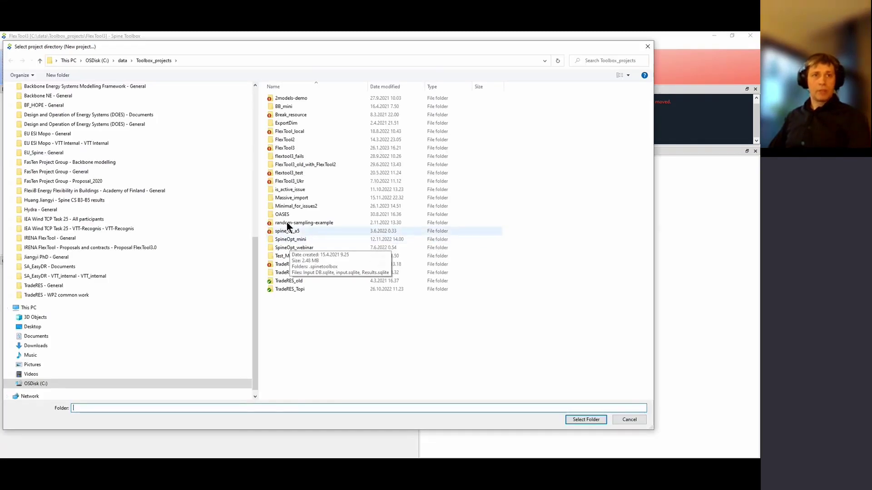
left_click_drag(99, 47, 196, 50)
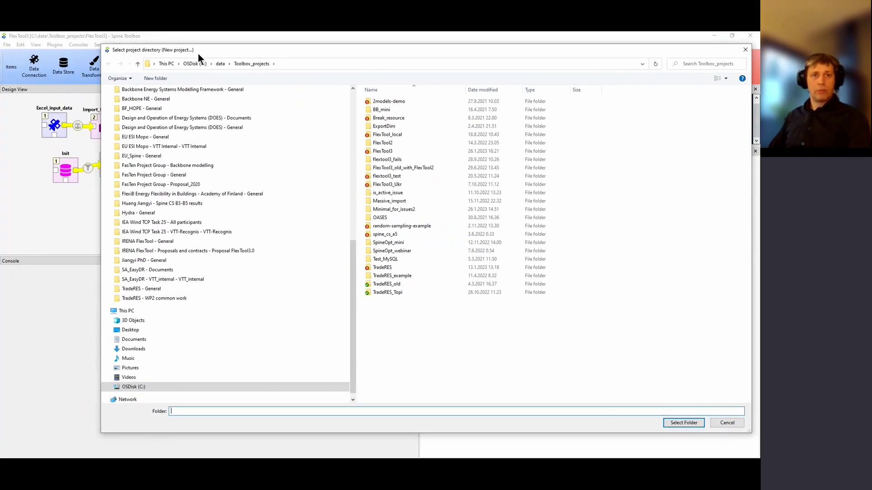
left_click(155, 78)
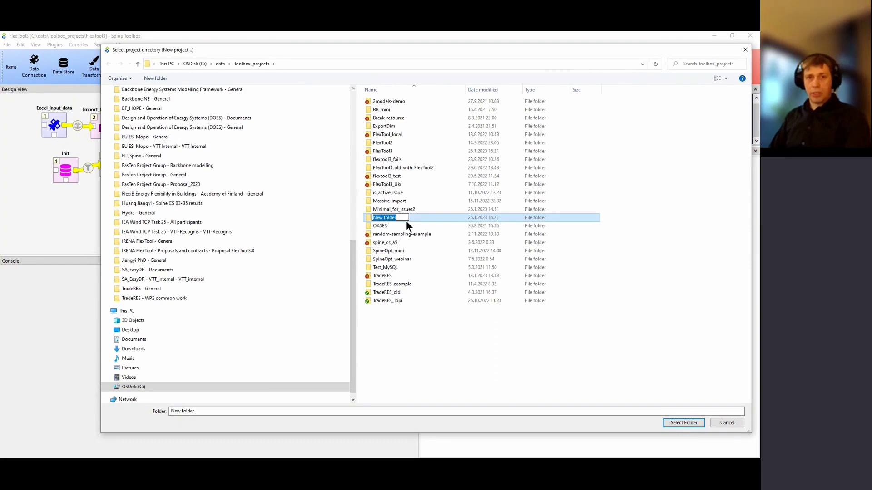
type("demo")
key("Return")
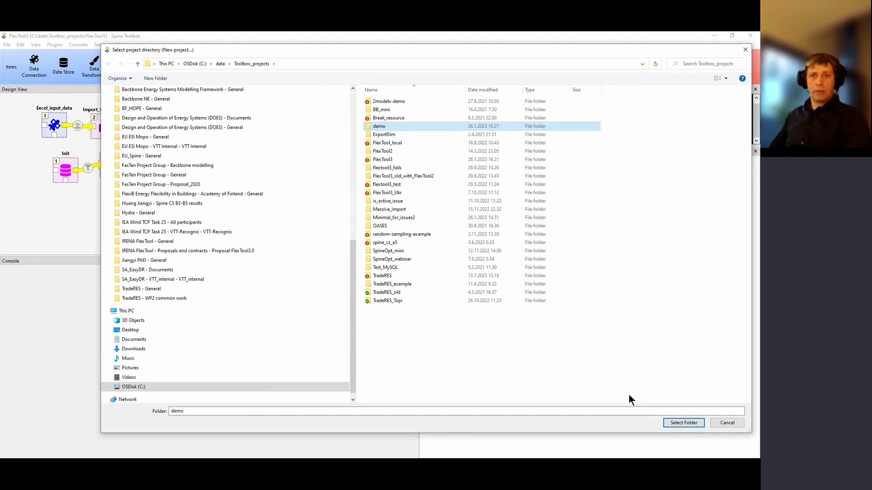
left_click(690, 422)
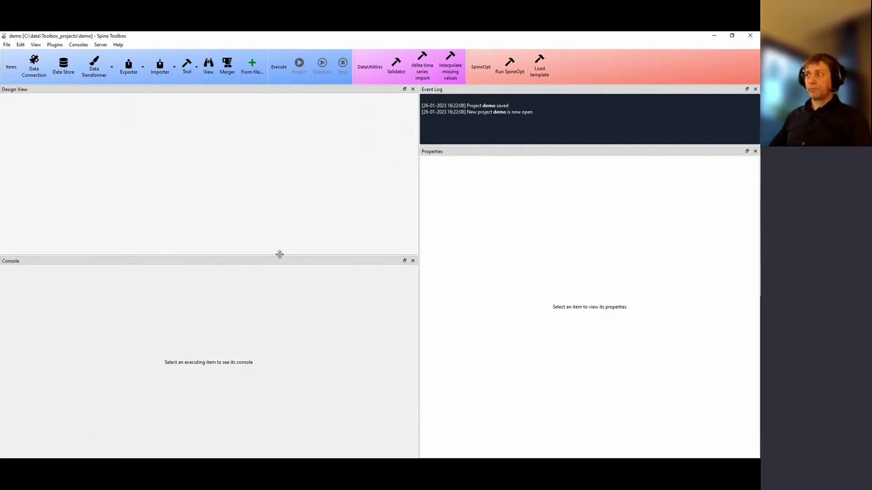
left_click(7, 45)
left_click(8, 45)
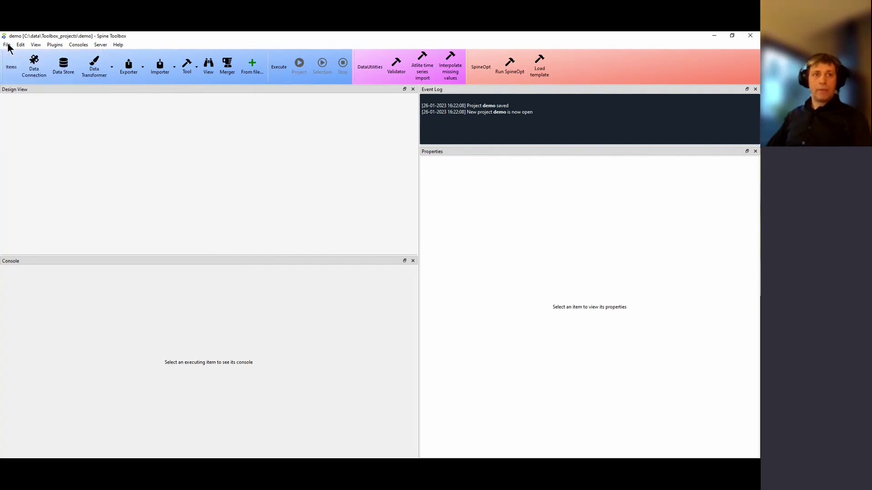
- Add a Data Connection item named input_Data to the demo project's design view
left_click_drag(34, 63, 35, 147)
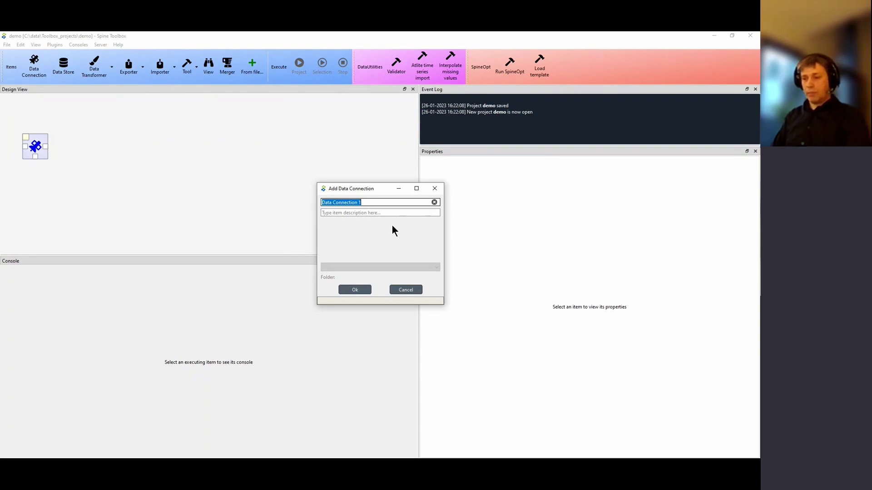
type("input_Data")
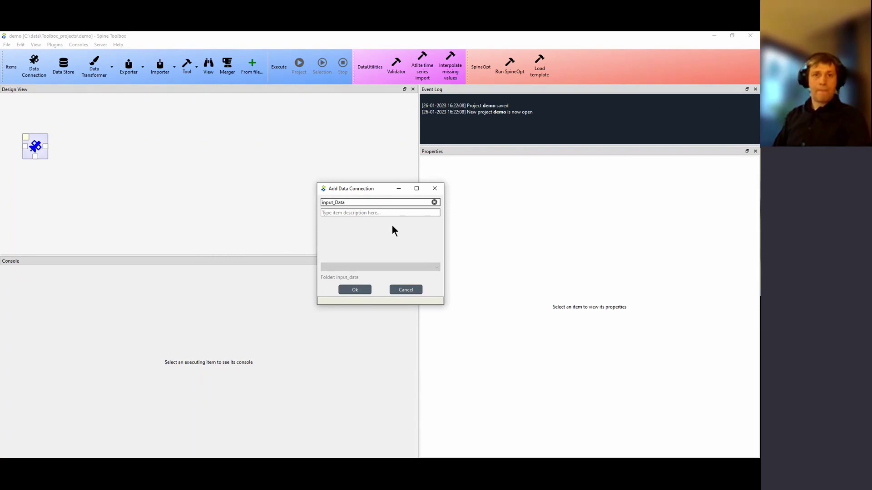
key("Return")
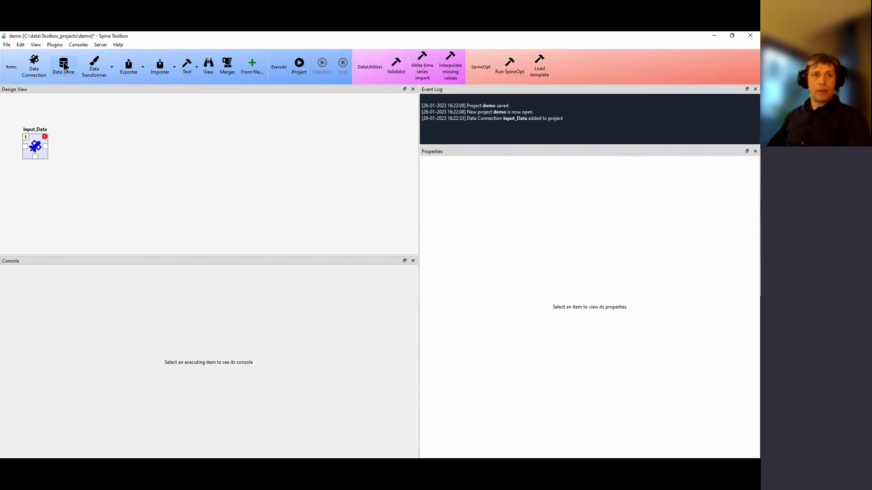
- Add an Importer item named data_importer beside the input_Data connection
left_click_drag(91, 67, 80, 146)
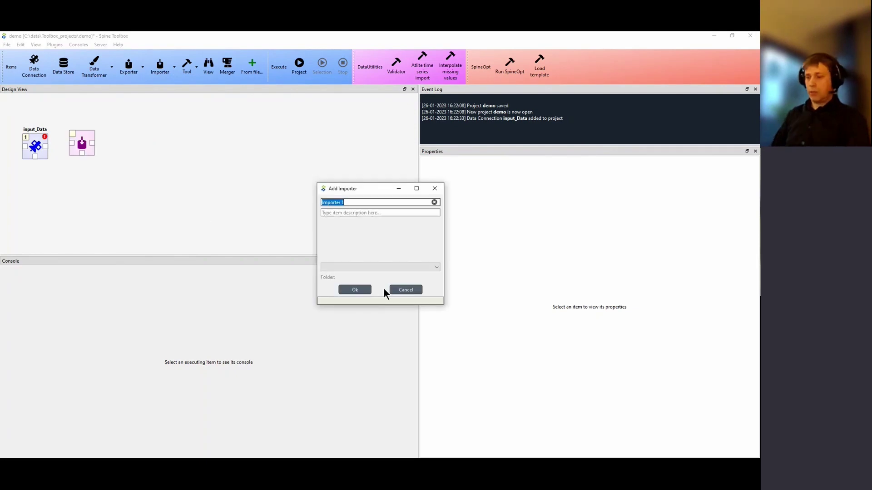
type("d")
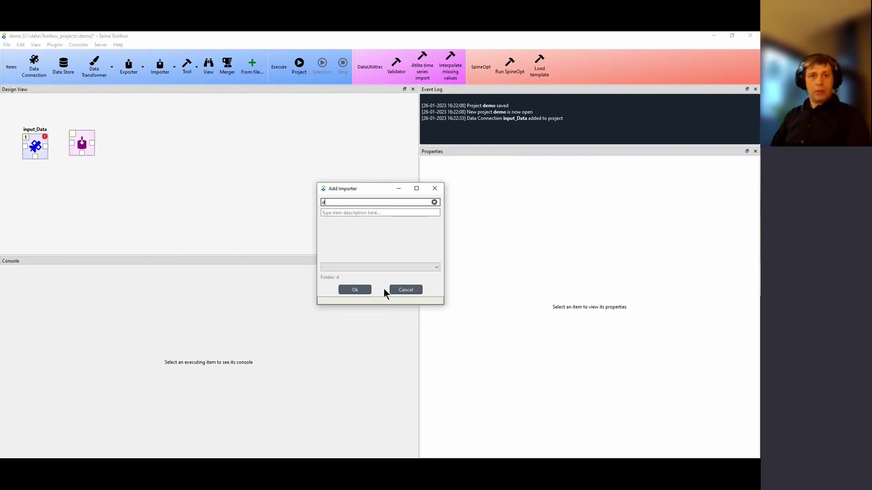
type("ata_importer")
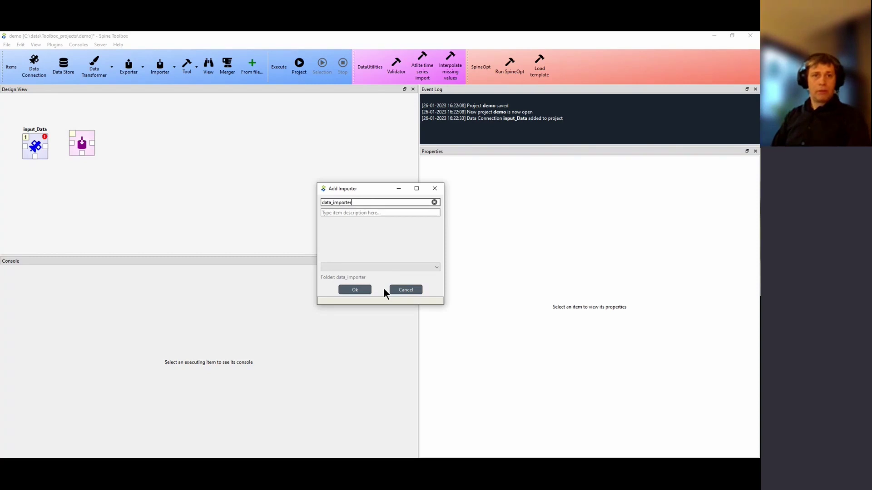
key("Return")
- Add Test_file.xlsx from the Toolbox_projects folder as a file reference of input_Data, and link input_Data to data_importer
left_click(38, 143)
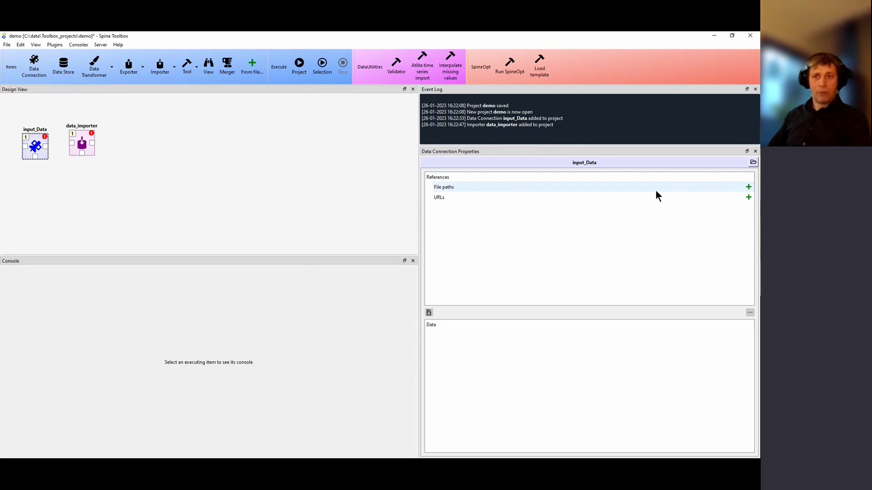
left_click(747, 186)
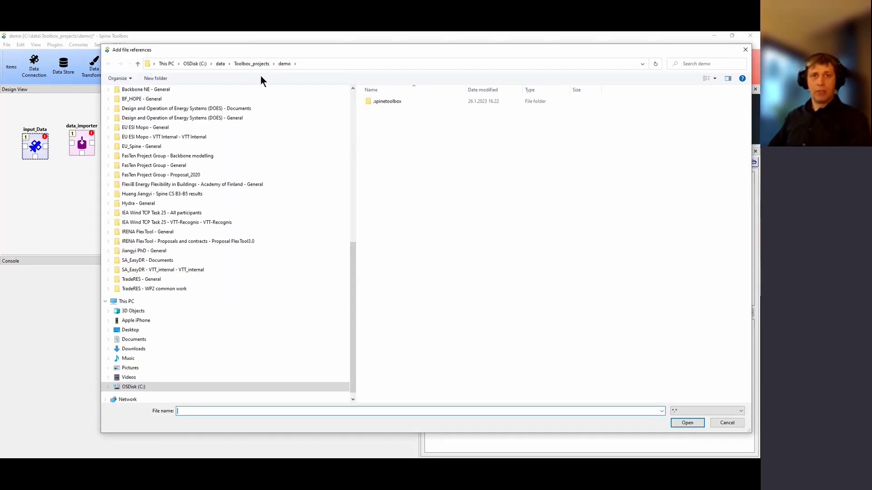
left_click(243, 63)
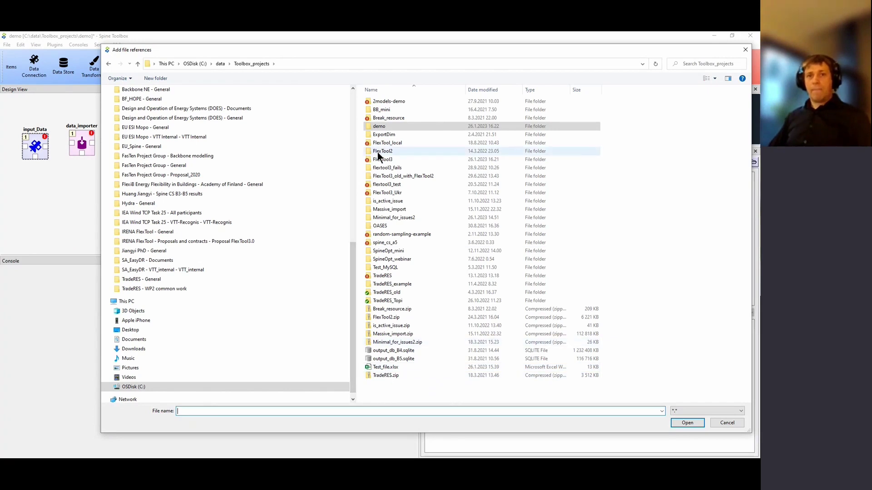
left_click(385, 368)
left_click(687, 423)
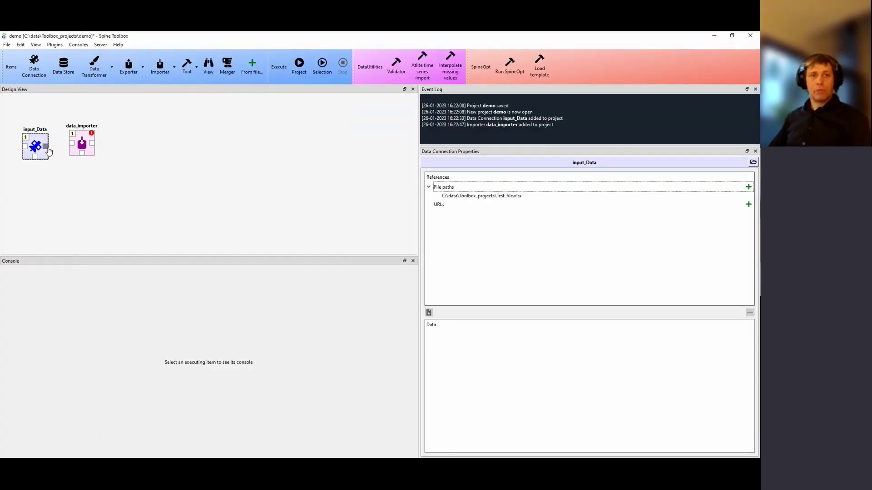
left_click_drag(47, 147, 85, 142)
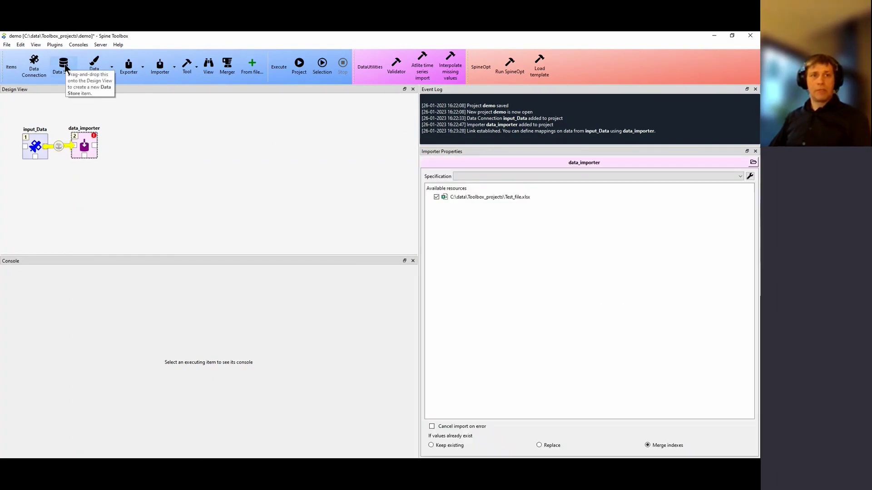
- Add a Data Store item named project_data beside data_importer in the design view
left_click_drag(65, 68, 135, 146)
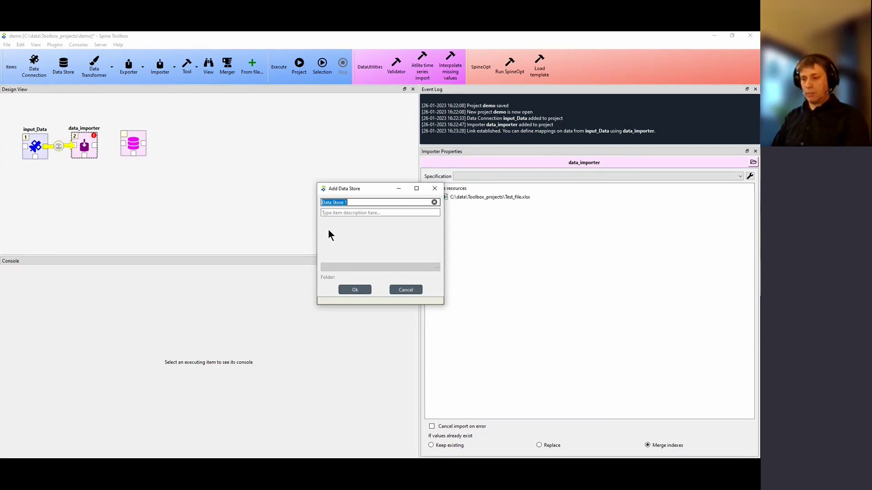
type("project_data")
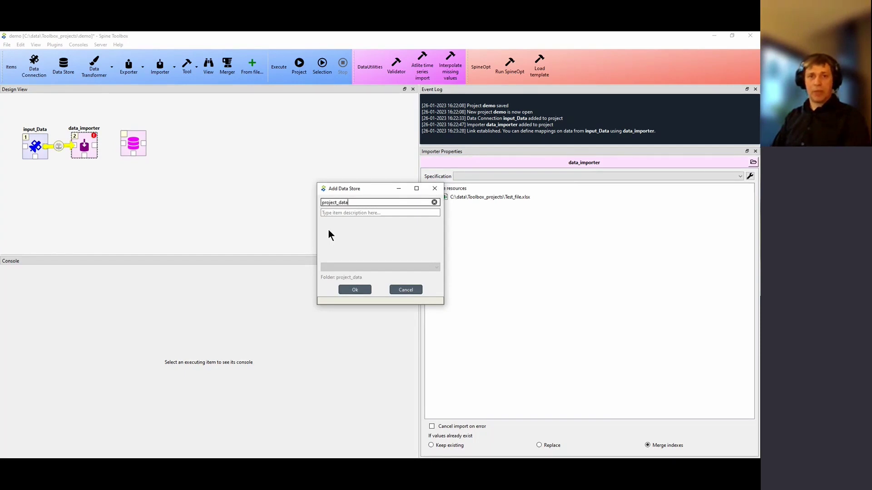
key("Return")
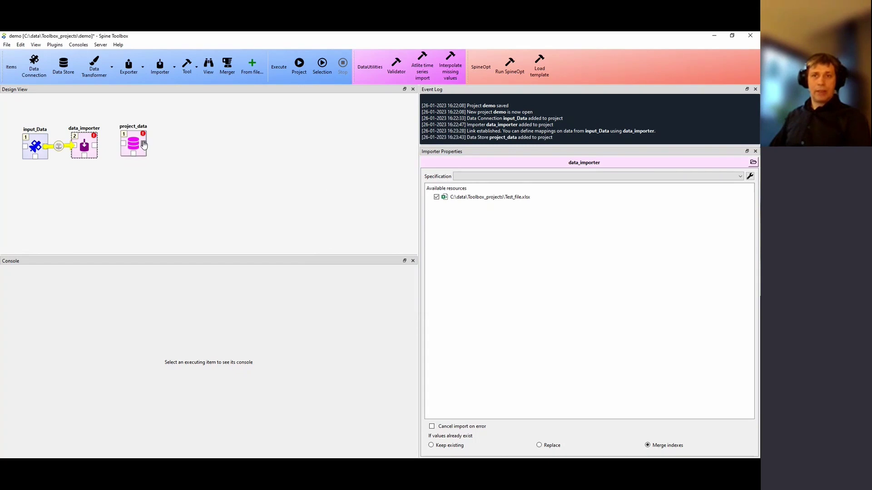
- Set project_data's dialect to sqlite and create a new Spine database named demo for it
left_click(130, 143)
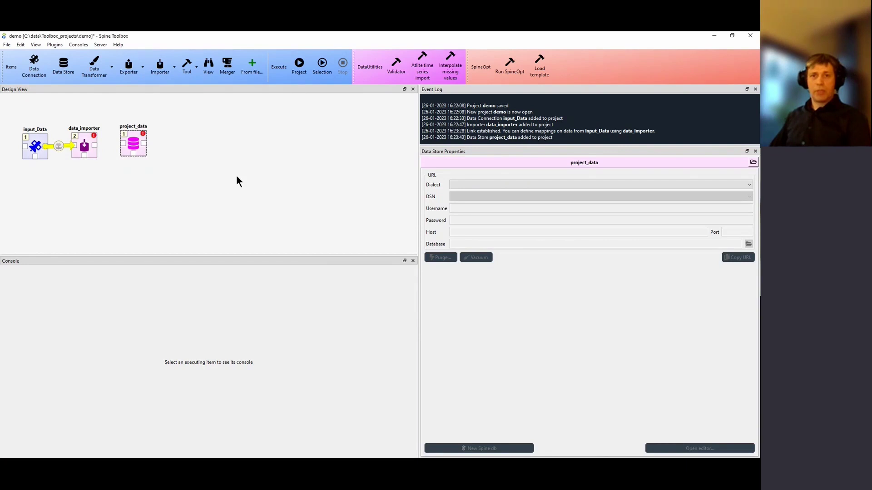
left_click(477, 183)
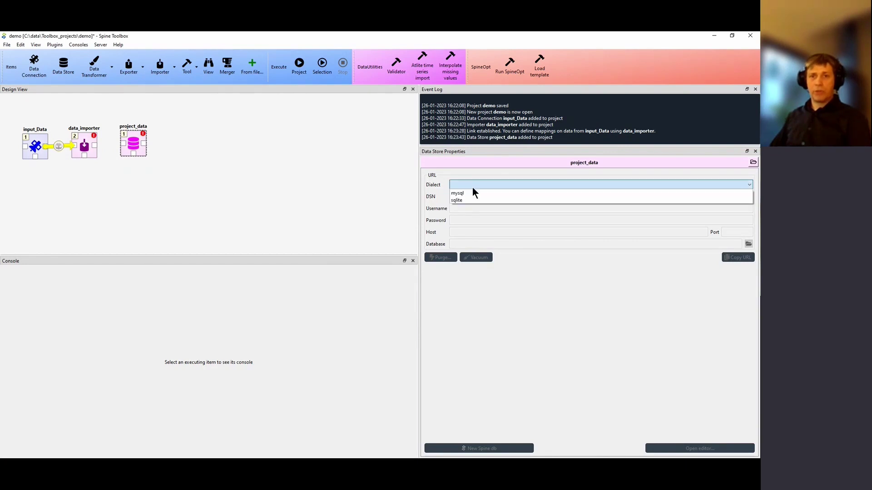
left_click(465, 200)
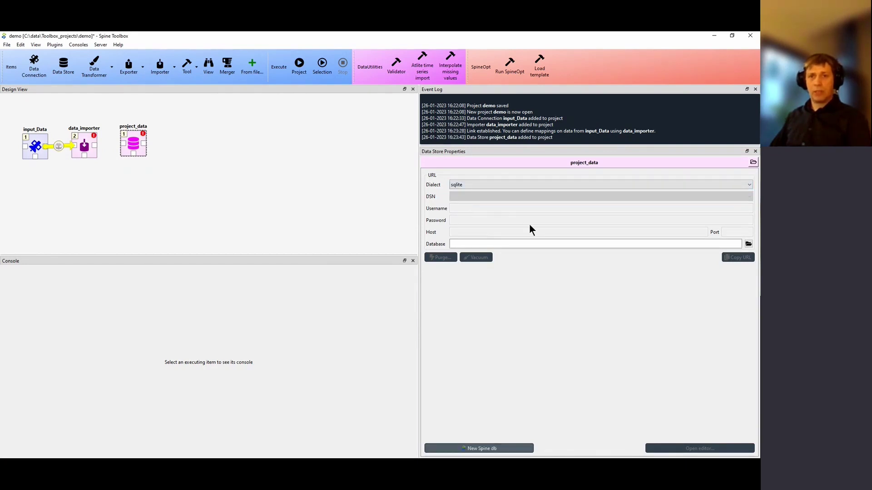
left_click(531, 243)
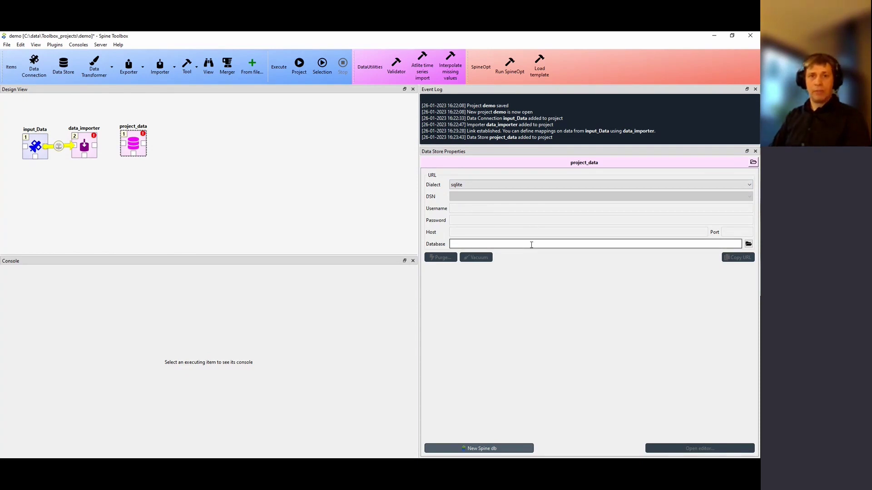
type("demo")
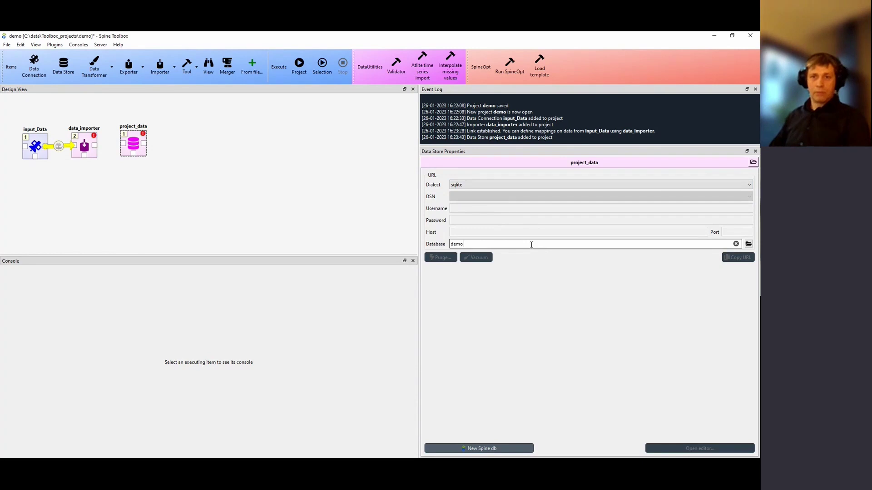
key("Return")
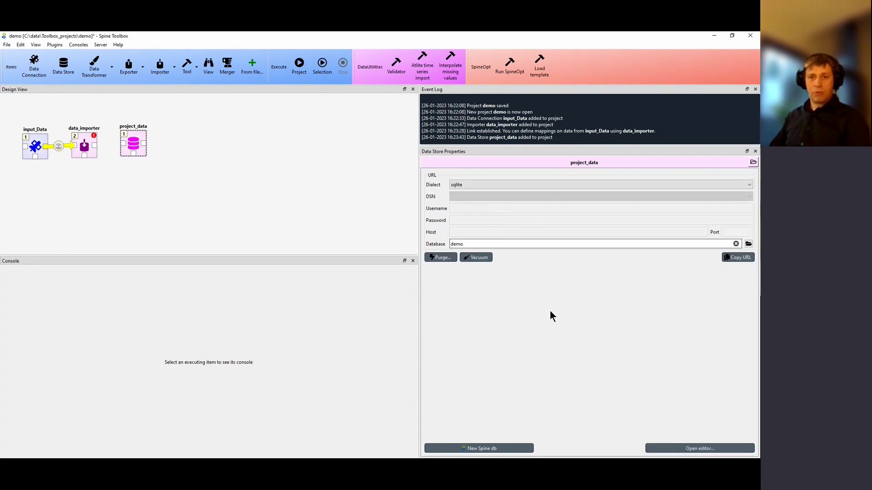
left_click(488, 448)
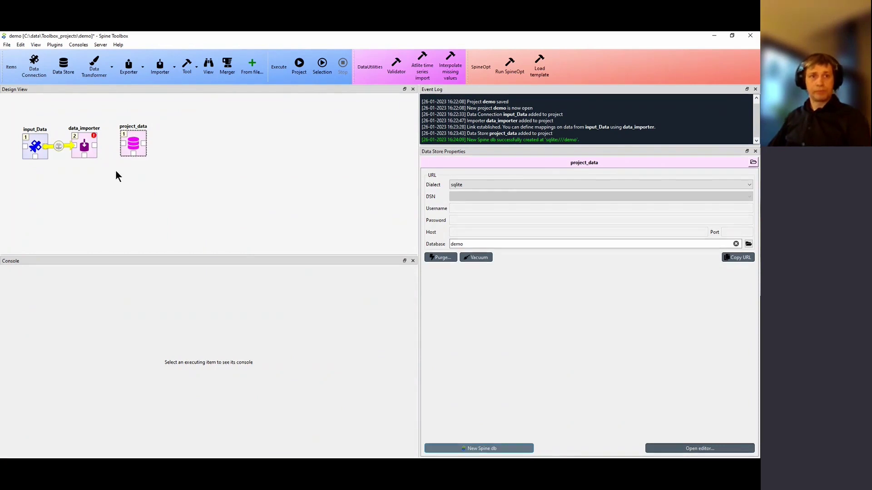
- Link data_importer to project_data, and view the new project_data database in the Spine DB Editor
left_click(96, 148)
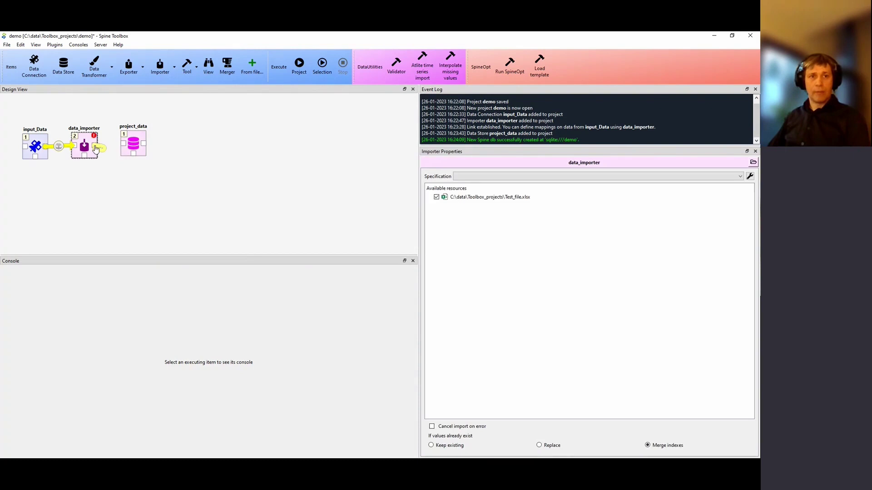
left_click(121, 145)
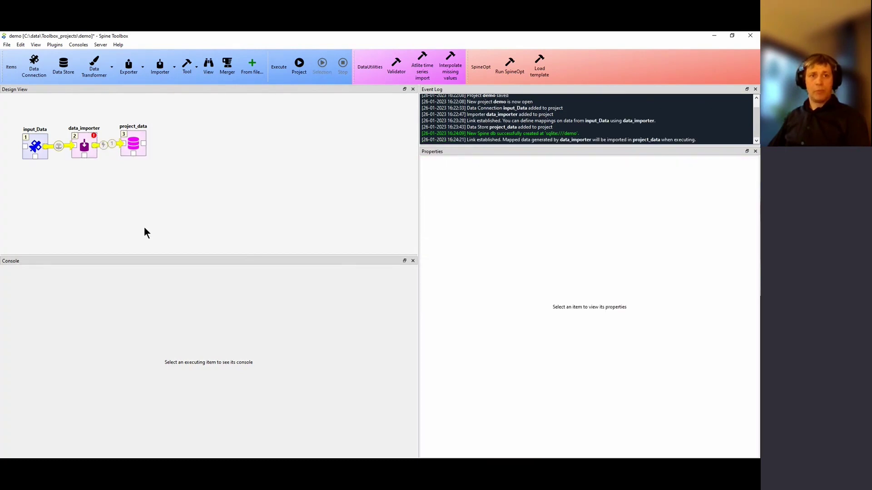
left_click_drag(137, 142, 139, 146)
double_click(138, 146)
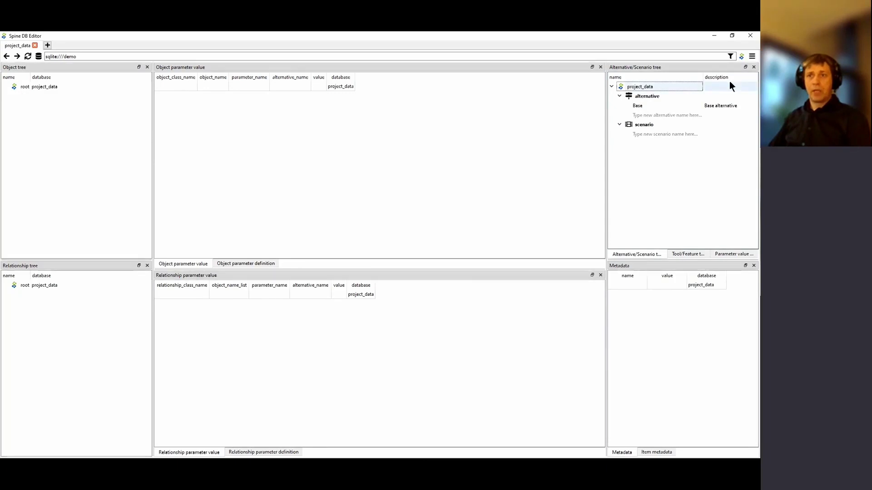
left_click(753, 36)
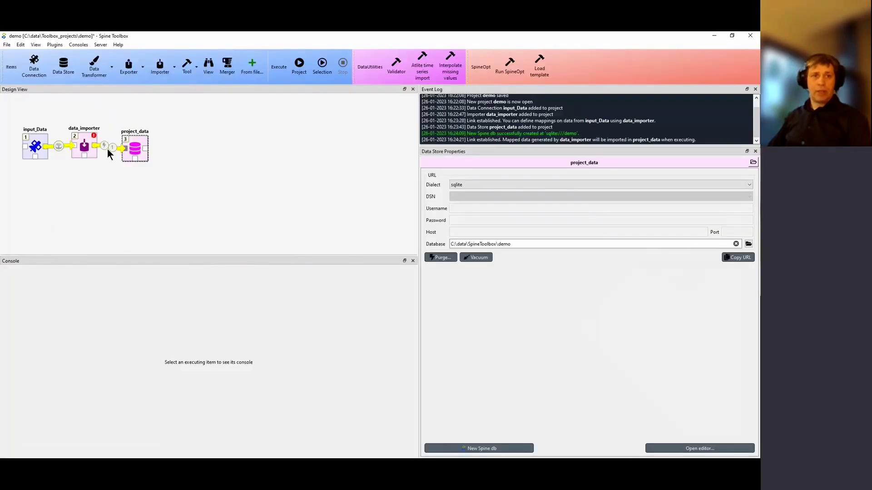
- Start an importer specification for data_importer with the Excel connector, and examine the units and timeseries sheets of Test_file.xlsx in Excel
double_click(85, 140)
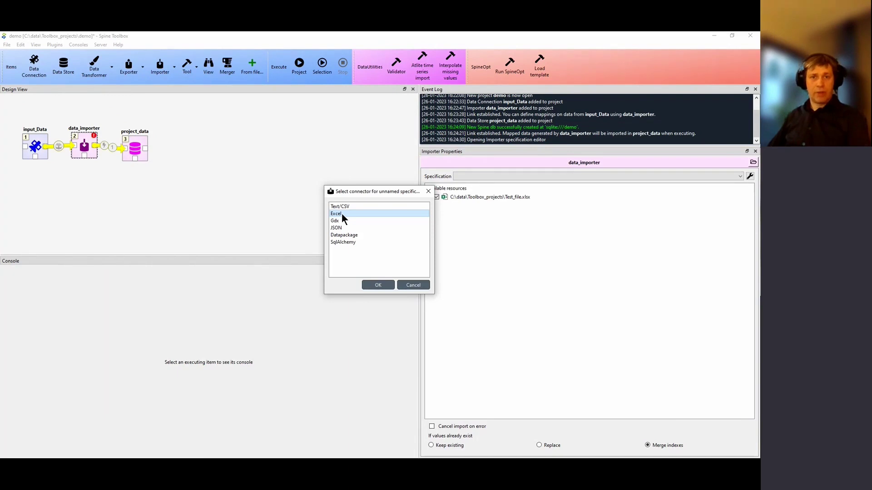
left_click(378, 285)
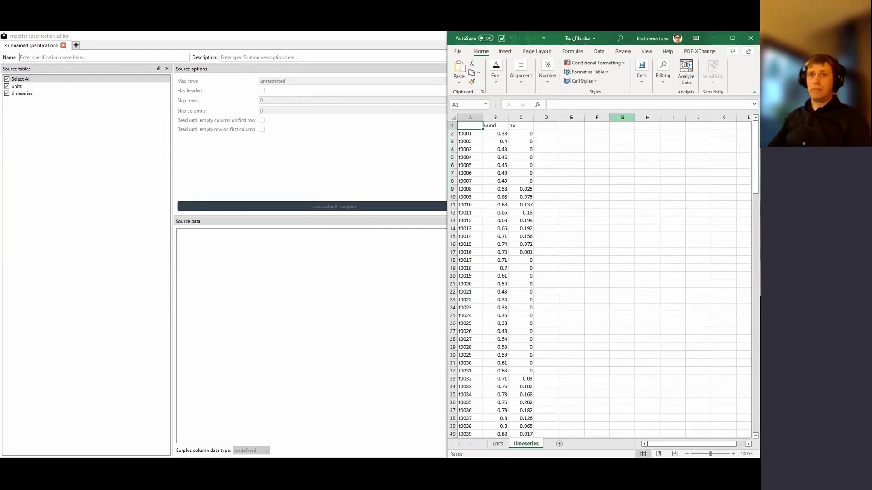
double_click(603, 36)
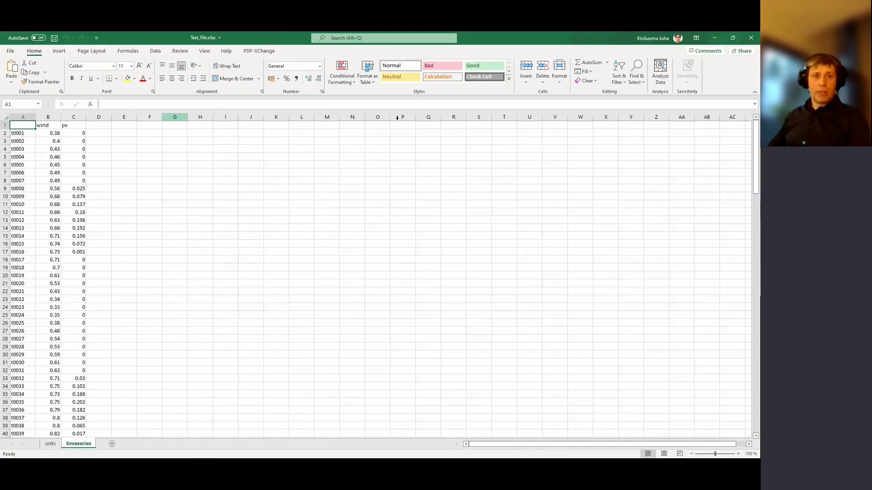
left_click(54, 443)
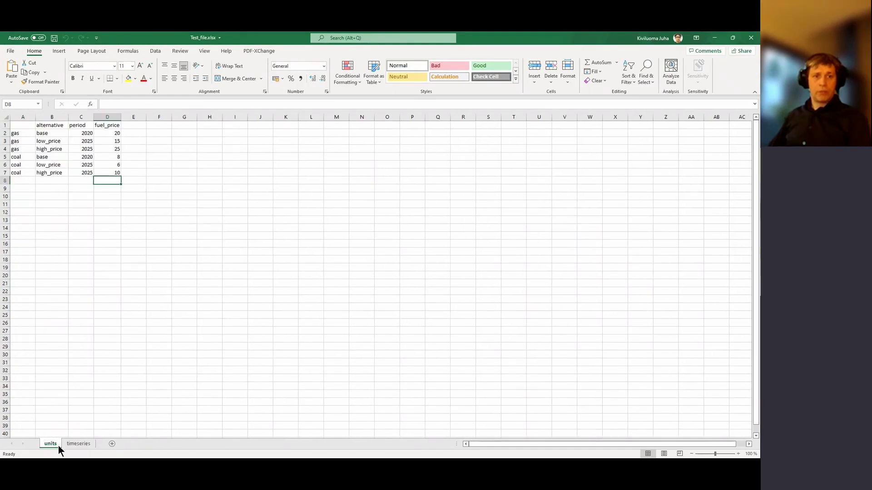
left_click(74, 444)
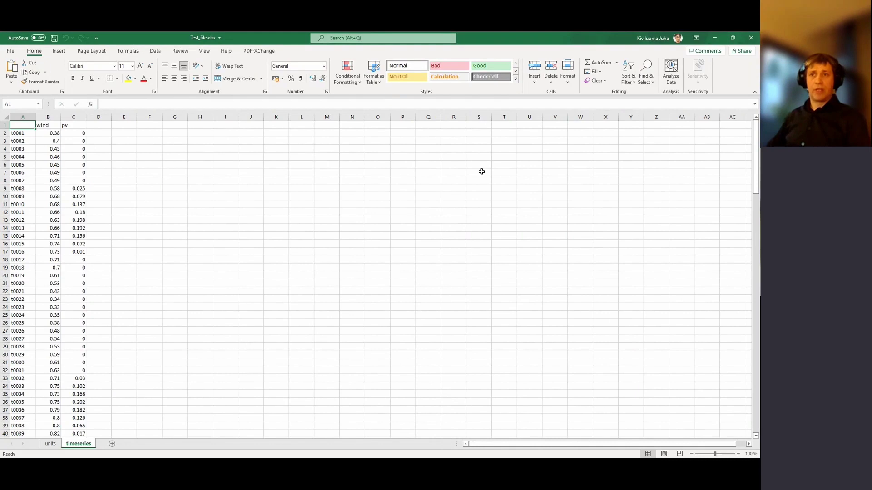
left_click(752, 40)
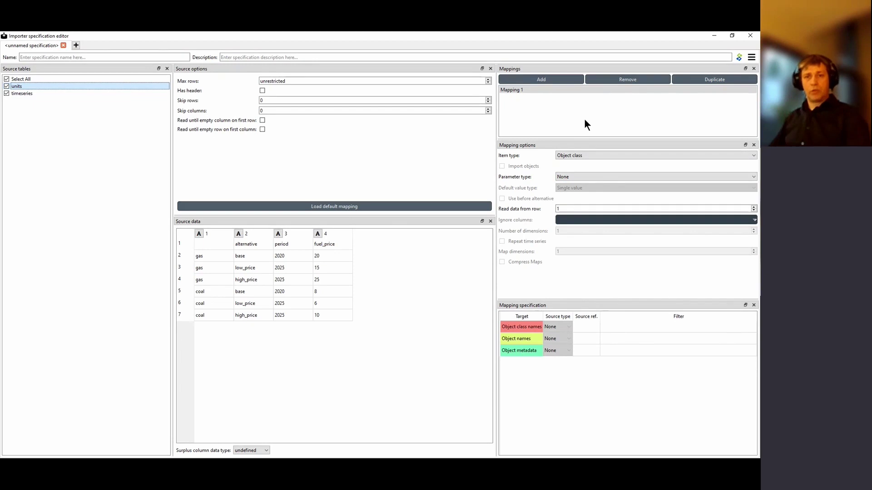
- For the units table's Mapping 1, set the parameter type to Value and the value type to Map
left_click(582, 178)
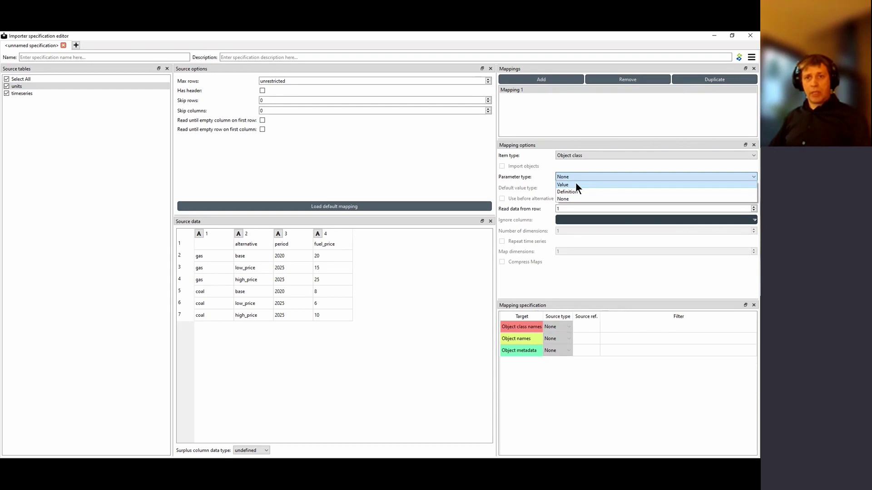
left_click(576, 185)
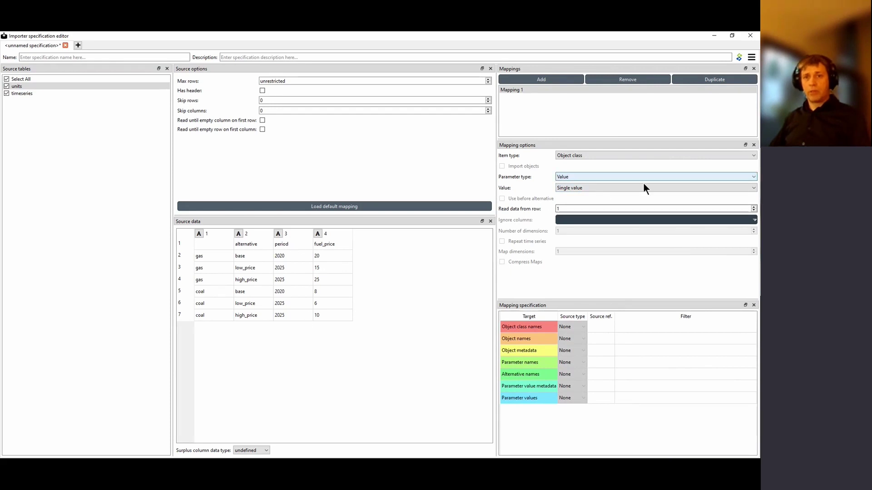
left_click(607, 189)
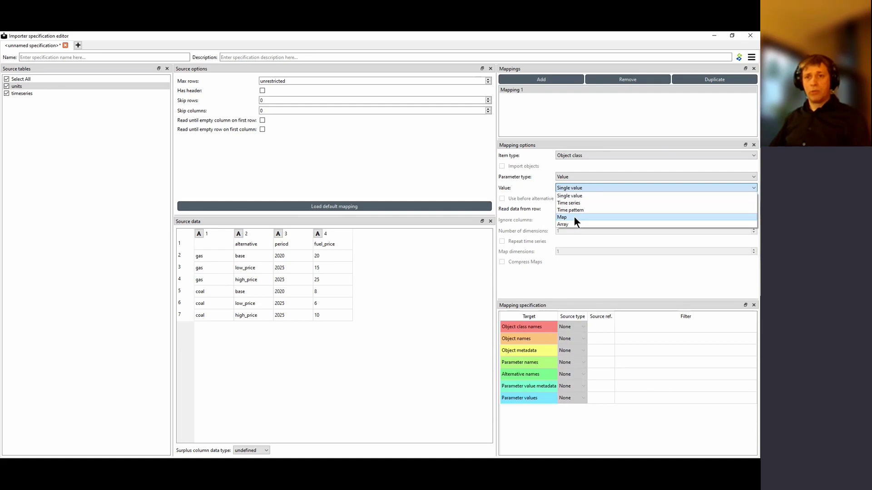
left_click(574, 216)
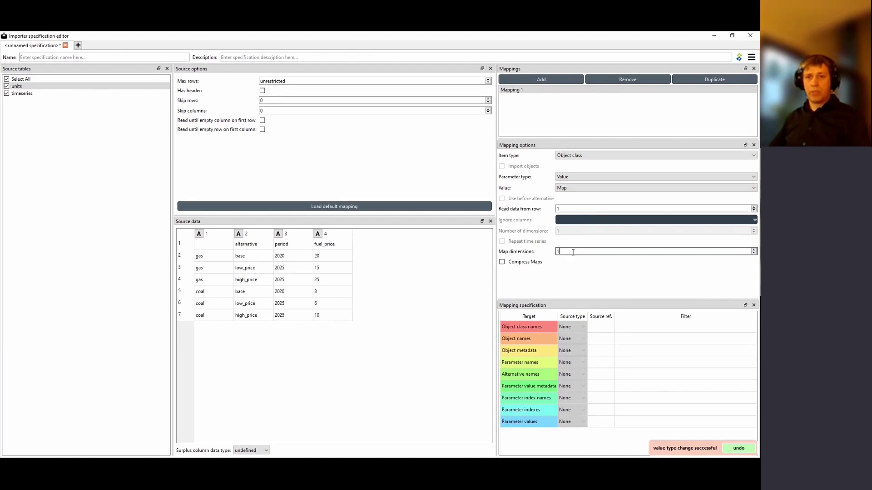
left_click_drag(565, 251, 552, 255)
left_click(593, 267)
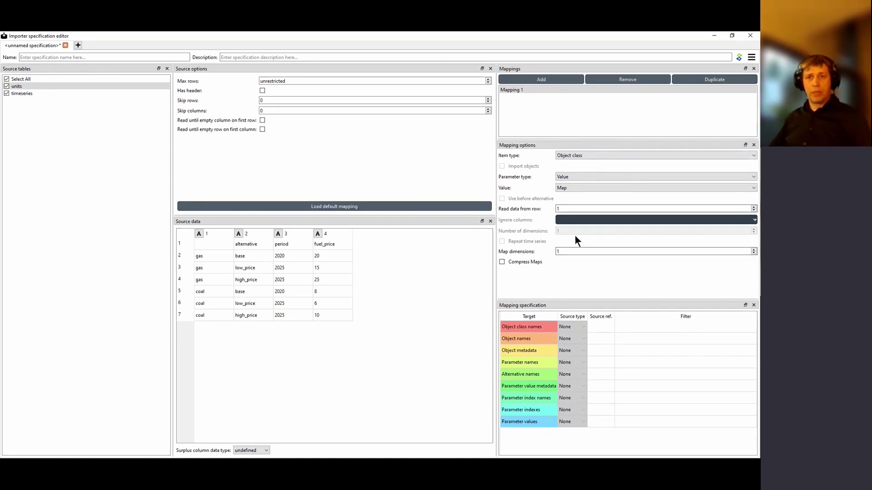
- Map the object class names to the constant unit and the object names to column 1, reading data from row 2
left_click(604, 331)
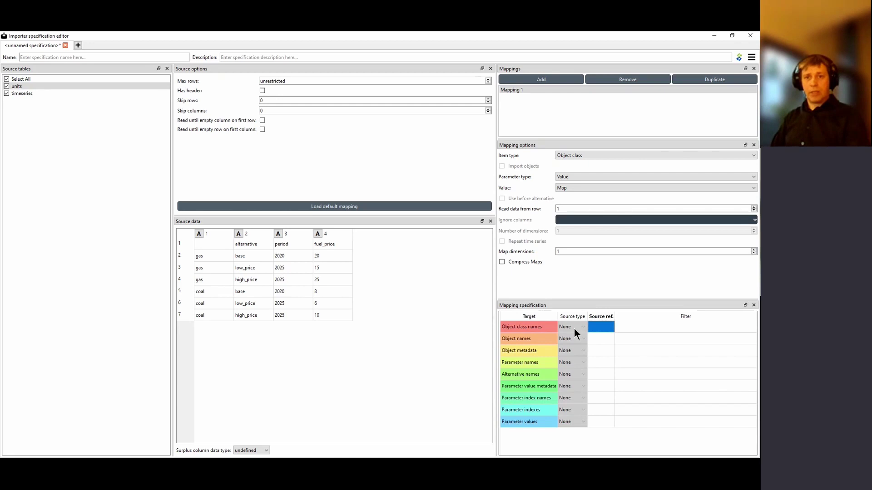
type("unit")
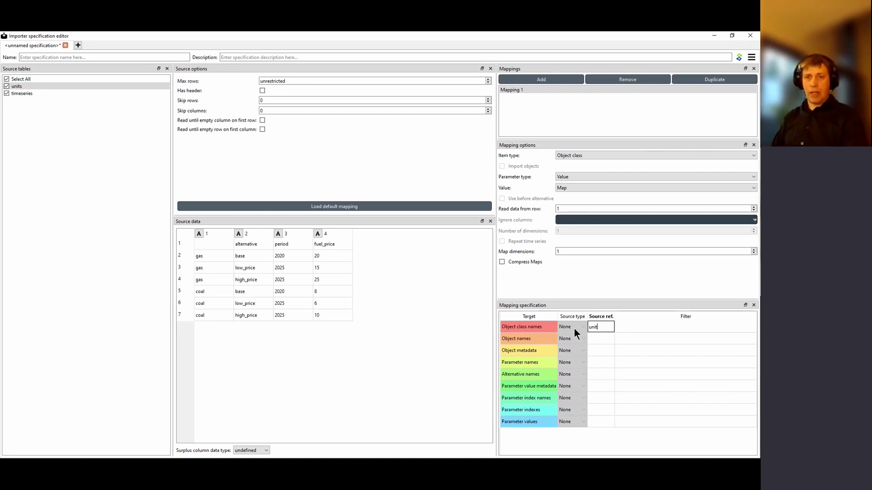
key("Return")
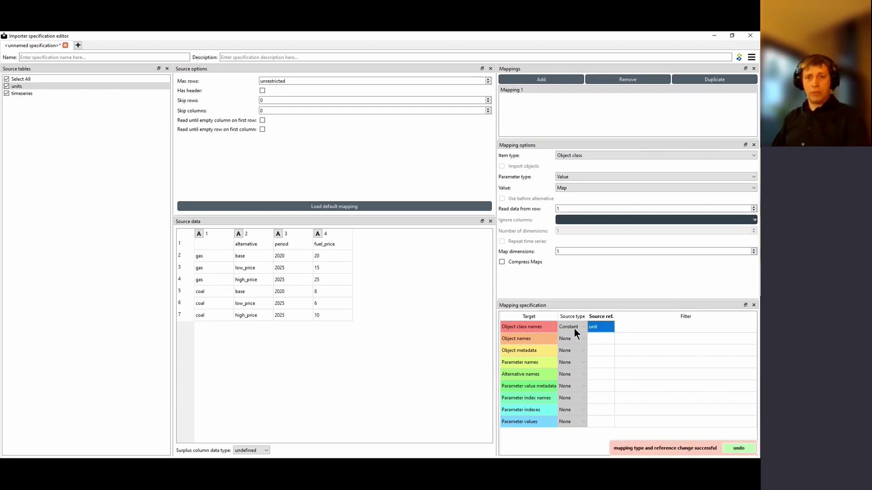
key("Down")
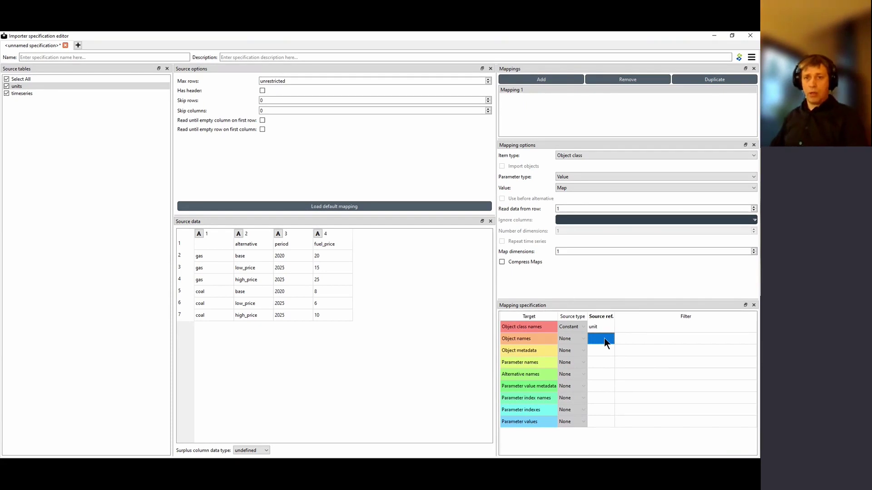
type("1")
key("Return")
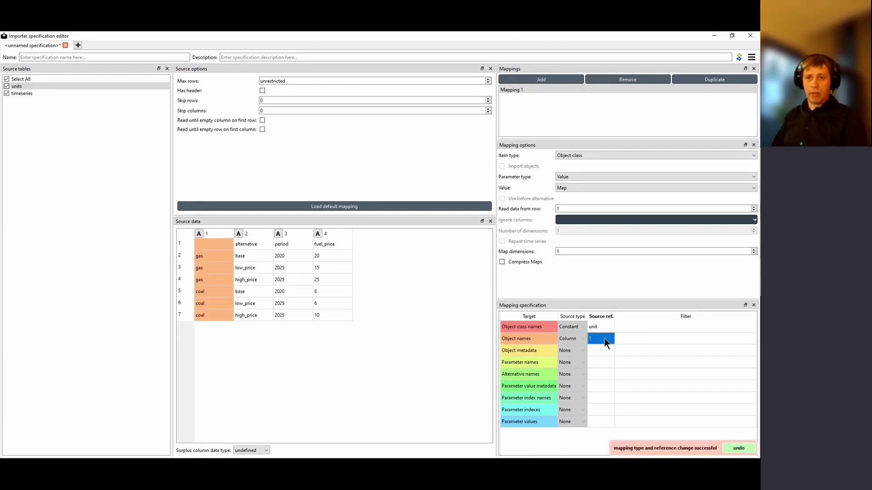
key("Left")
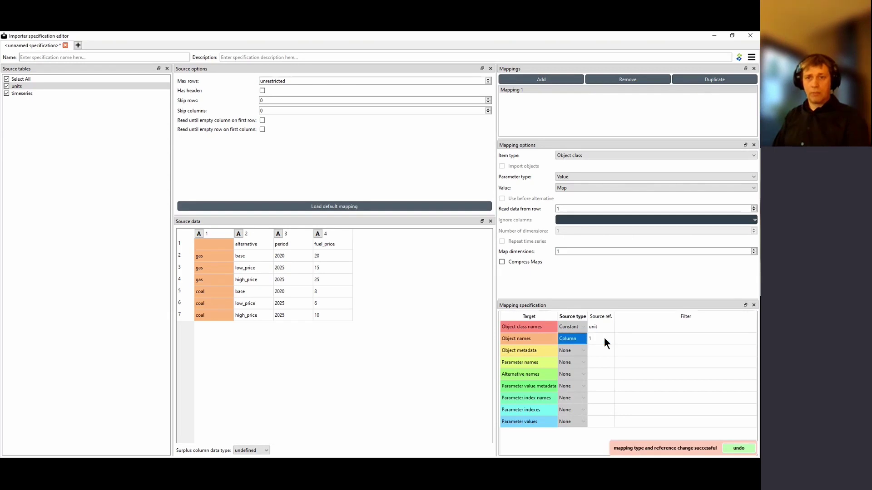
key("Right")
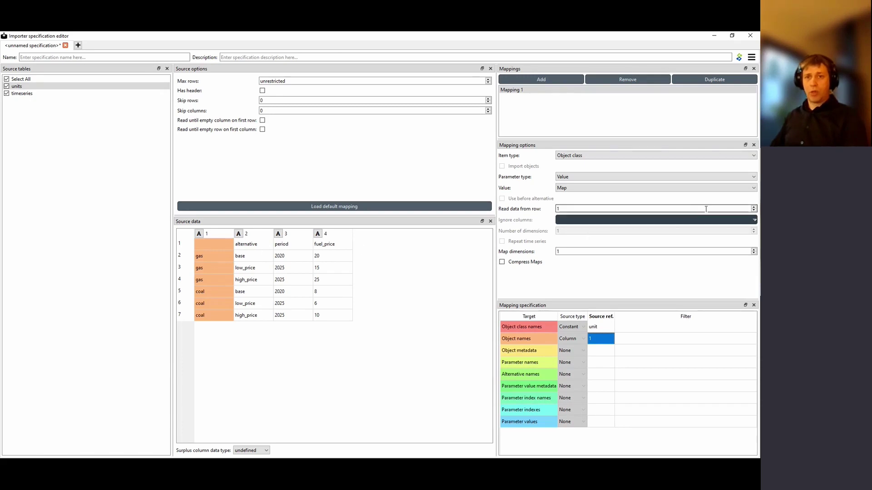
left_click(752, 206)
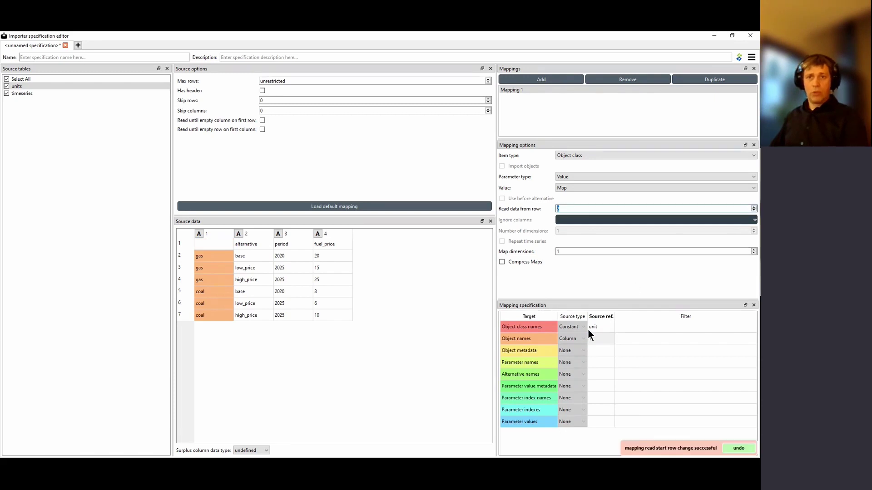
- Map the units table's parameter names to the constant fuel_price and the alternative names to column 2
left_click(602, 345)
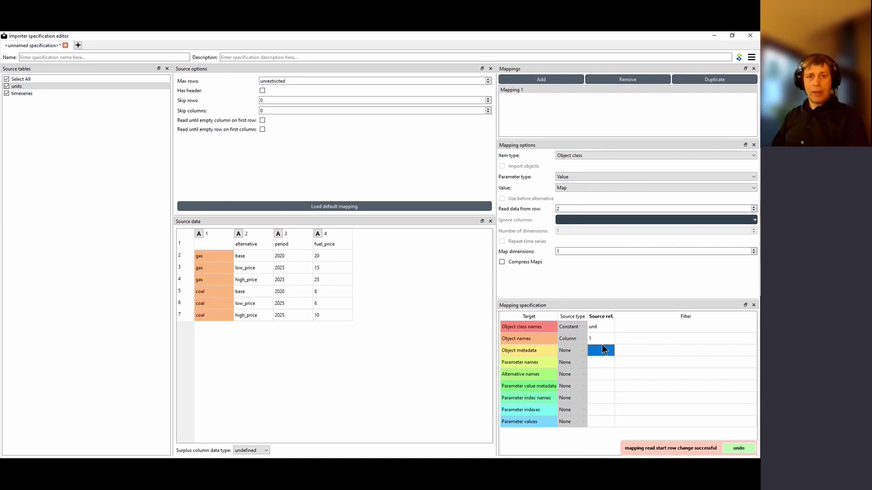
key("Down")
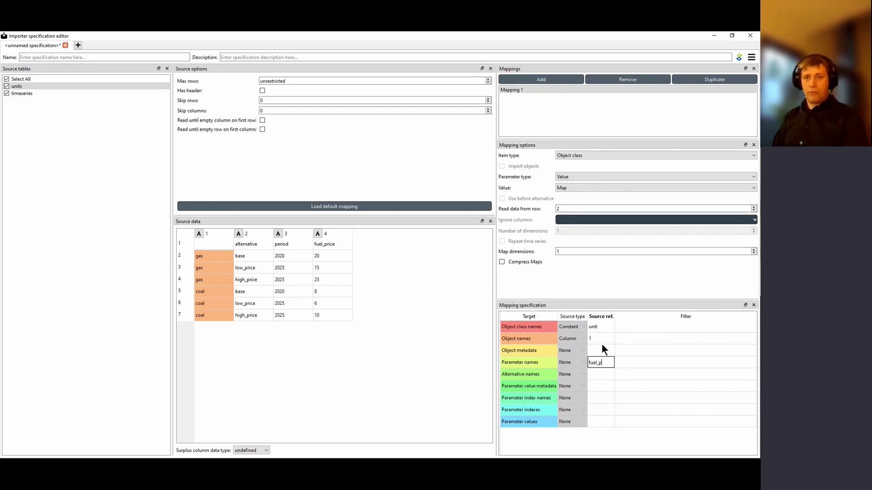
type("rice")
key("Return")
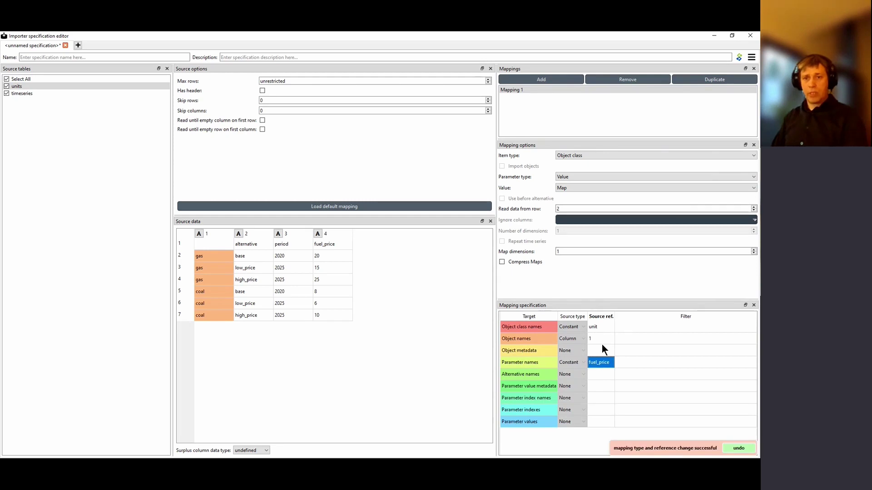
key("Down")
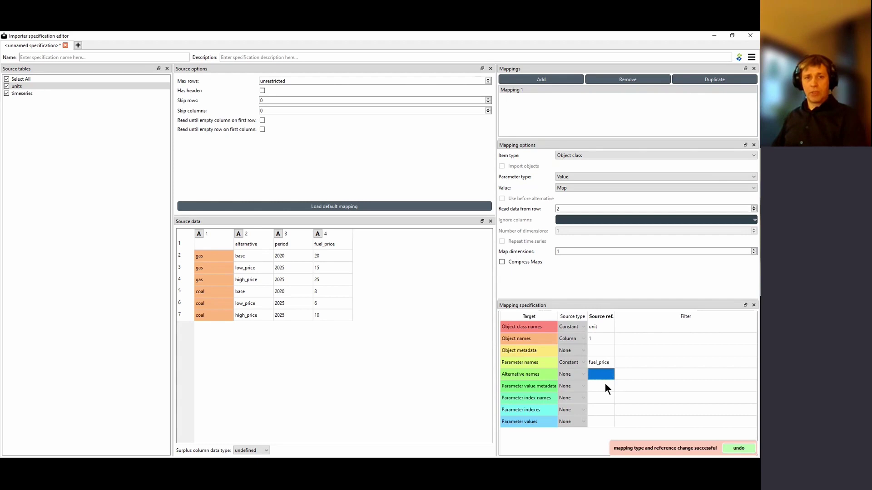
type("2")
key("Return")
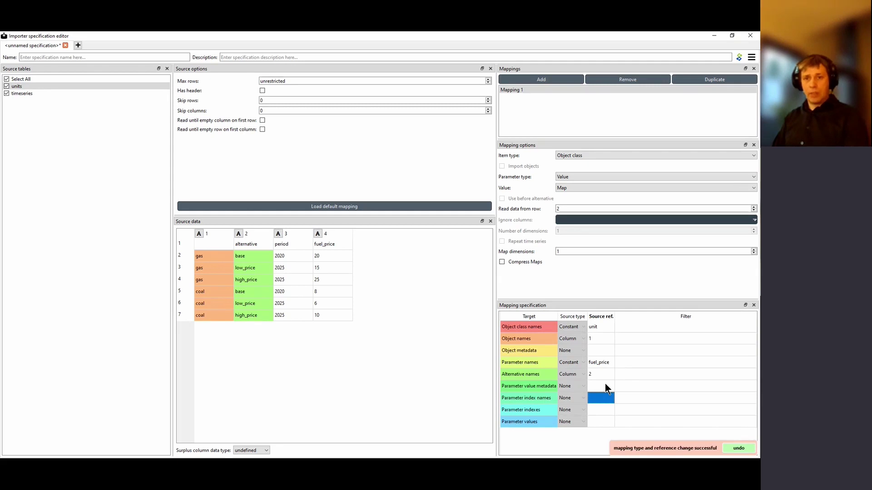
- Map the units table's parameter index names to column 3
type("3")
key("Return")
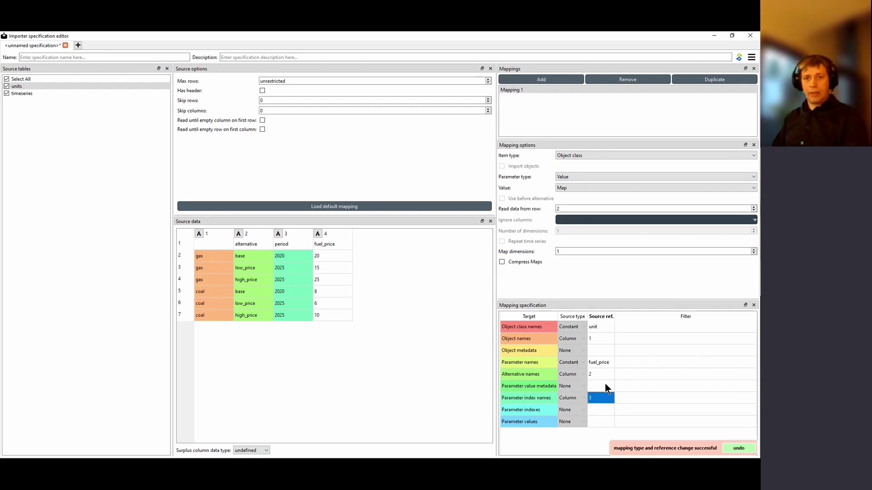
key("Down")
key("Down")
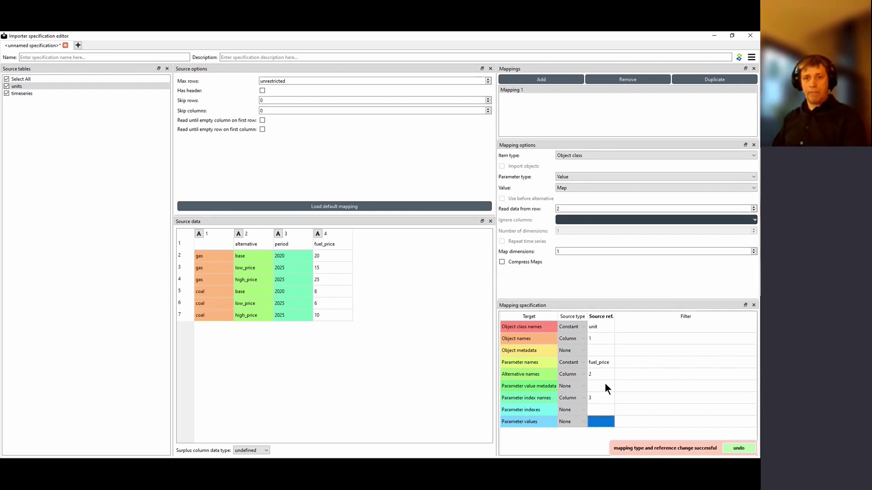
key("Up")
key("Up")
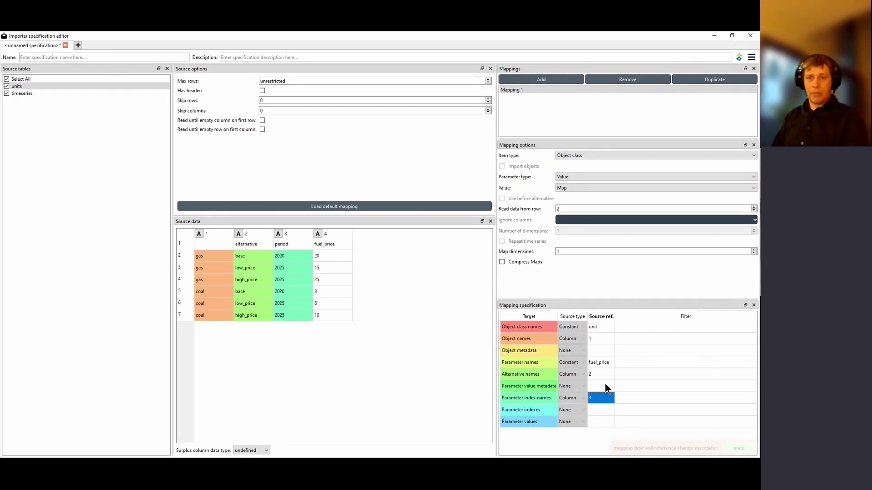
- Change the source type of the parameter index names to Constant and set its reference to period
key("Left")
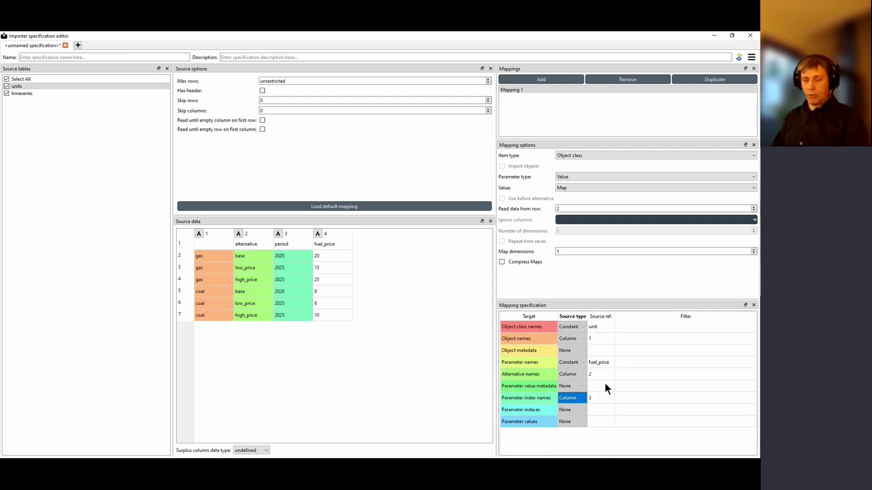
left_click(584, 396)
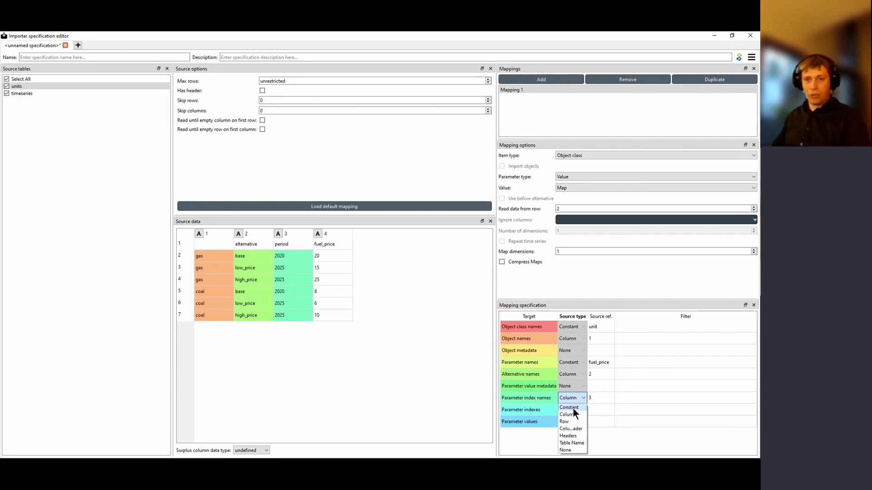
left_click(573, 407)
left_click(603, 395)
left_click(606, 396)
type("period")
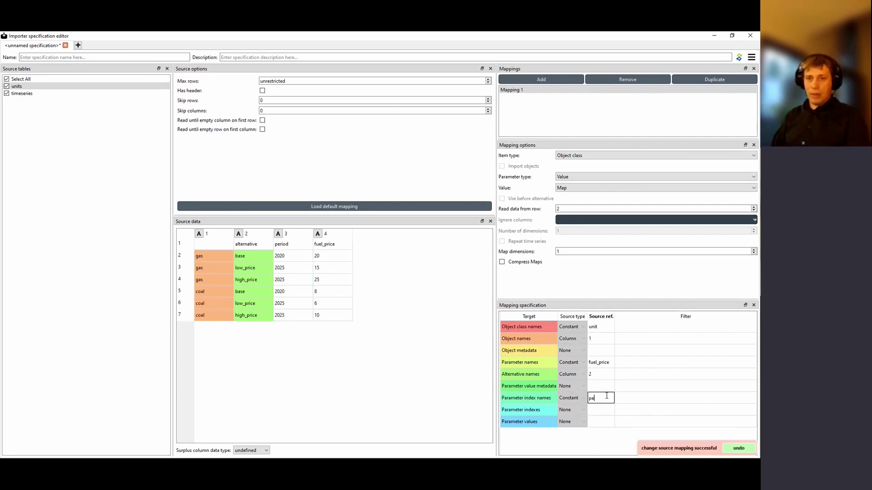
key("Return")
- Map the units table's parameter indexes to column 3 and the parameter values to column 4
key("Down")
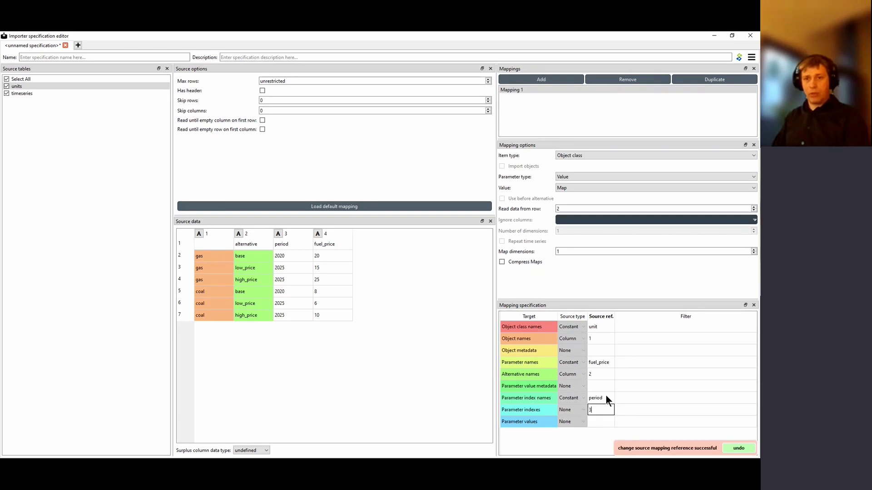
type("3")
key("Return")
key("Down")
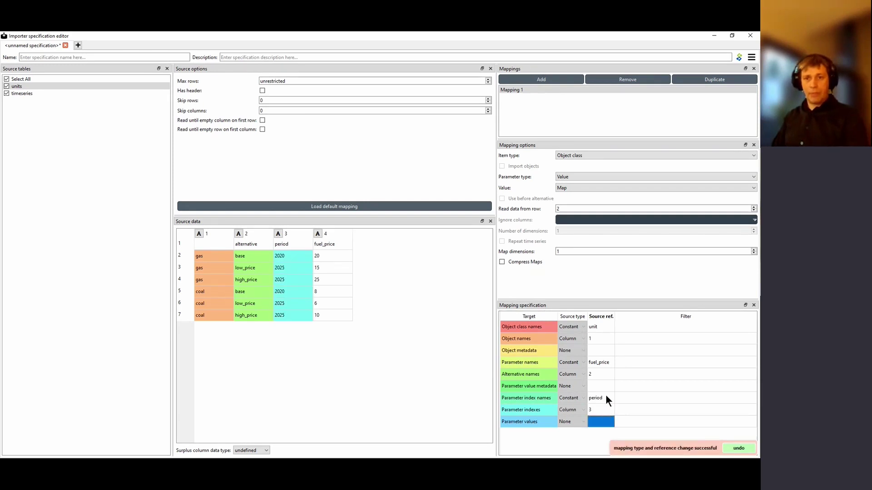
type("4")
key("Return")
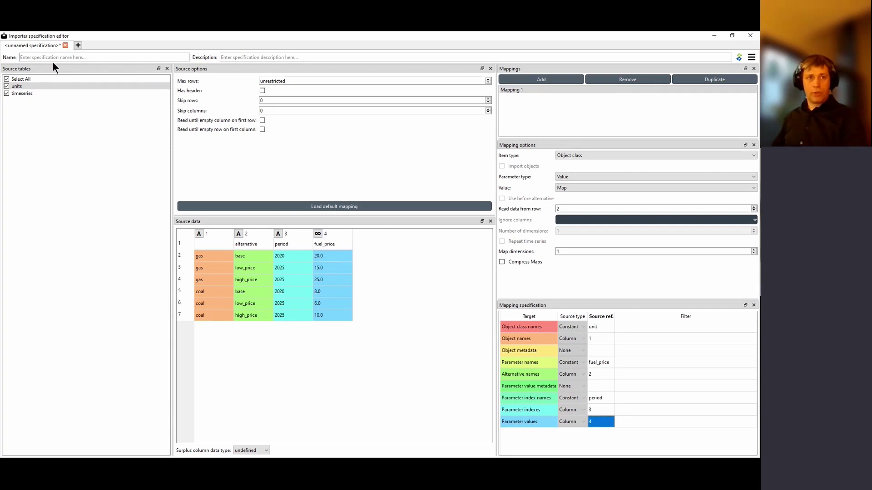
- Name the importer specification demo_importer
left_click(63, 56)
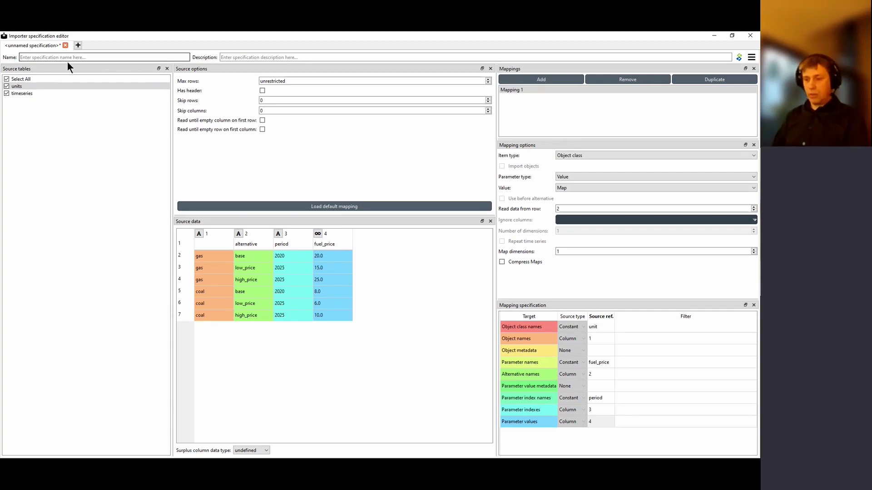
type("de")
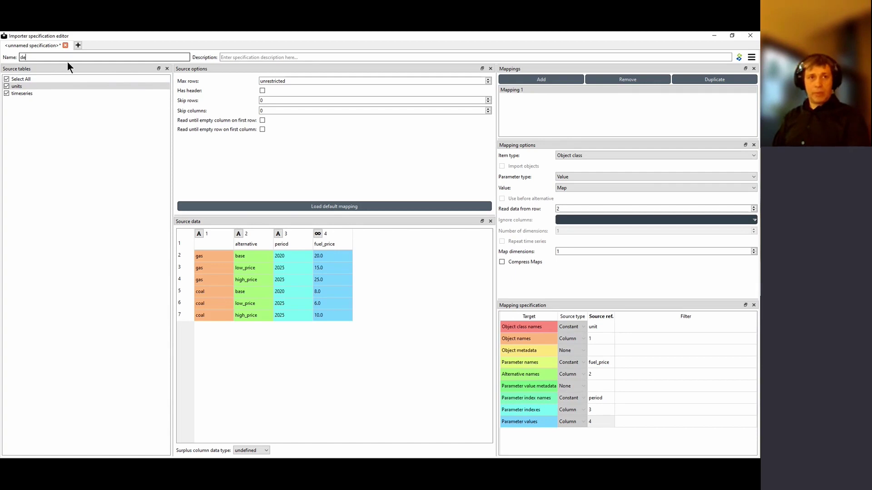
type("mo_import")
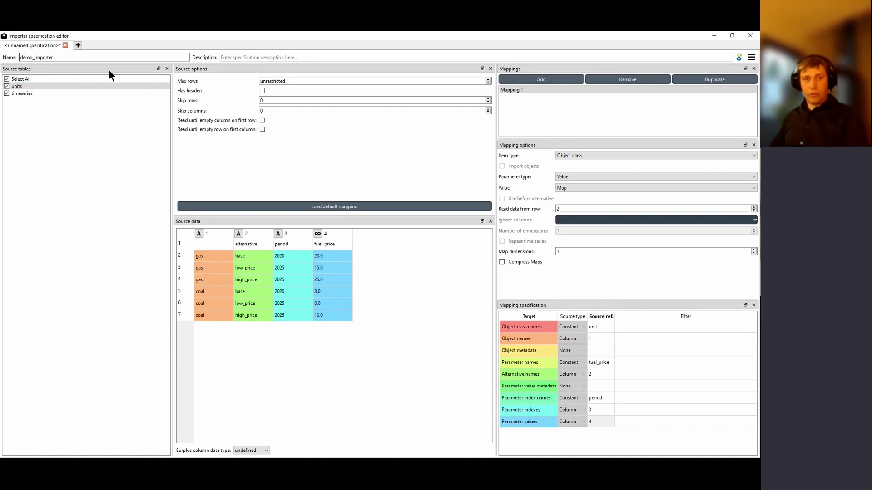
type("er")
- For the timeseries table's Mapping 1, set the parameter type to Value and the value type to Map
left_click(17, 94)
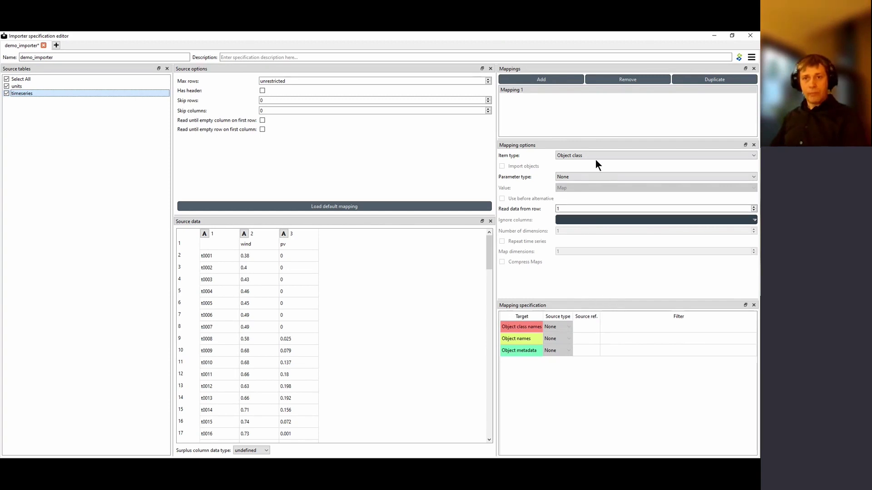
left_click(600, 177)
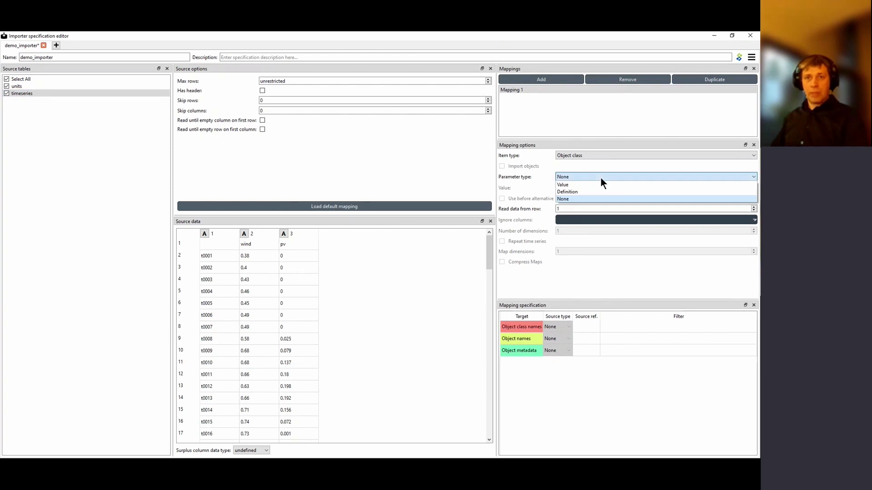
left_click(600, 184)
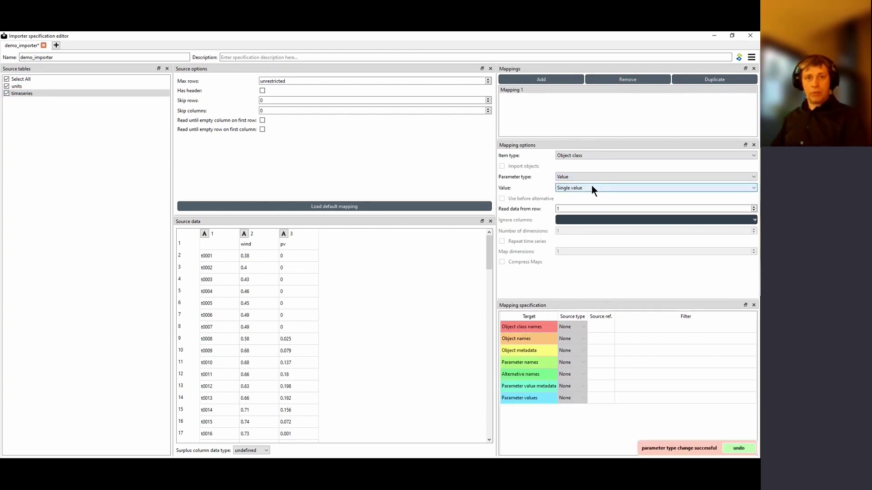
left_click(590, 188)
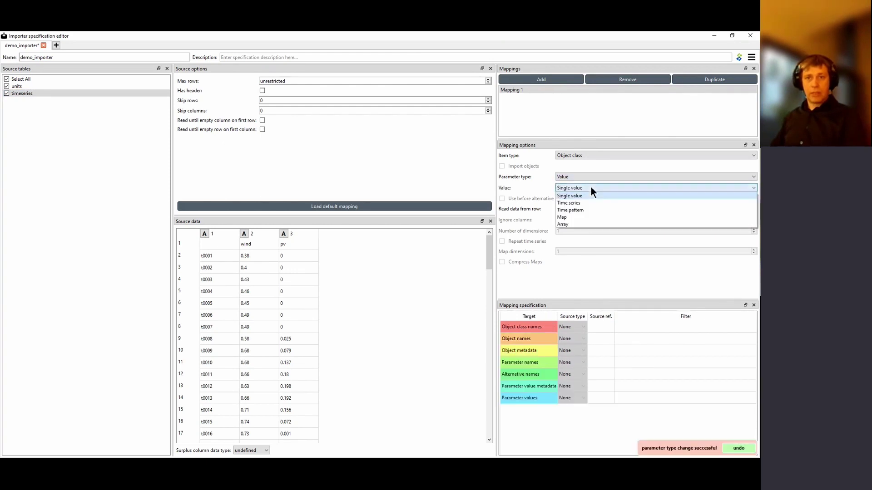
left_click(585, 217)
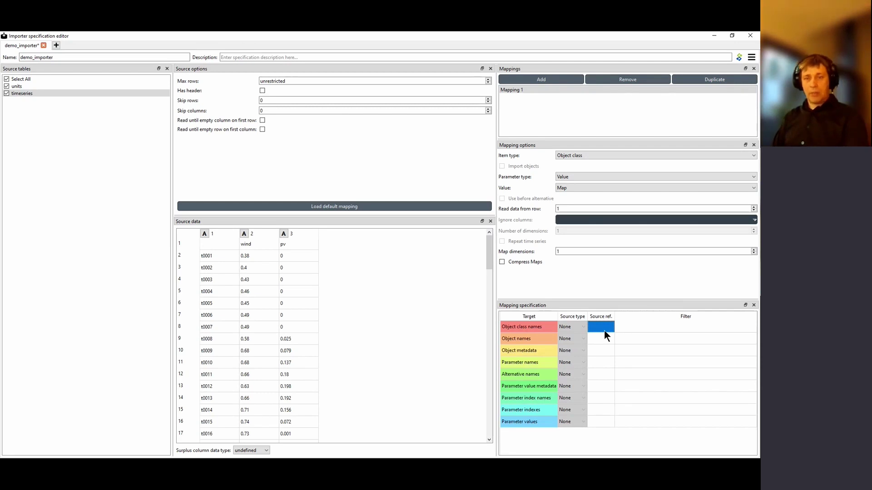
- Map the timeseries table's object class names to the constant profile and the object names to row 1
type("pro")
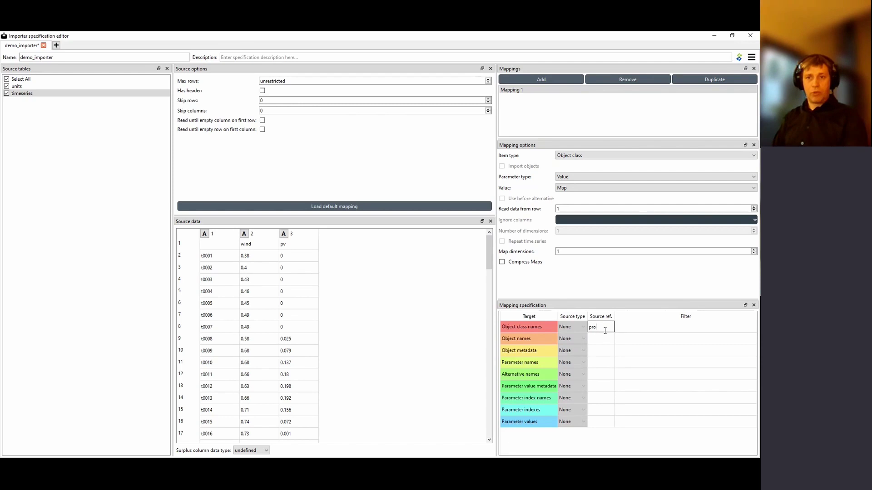
type("file")
key("Return")
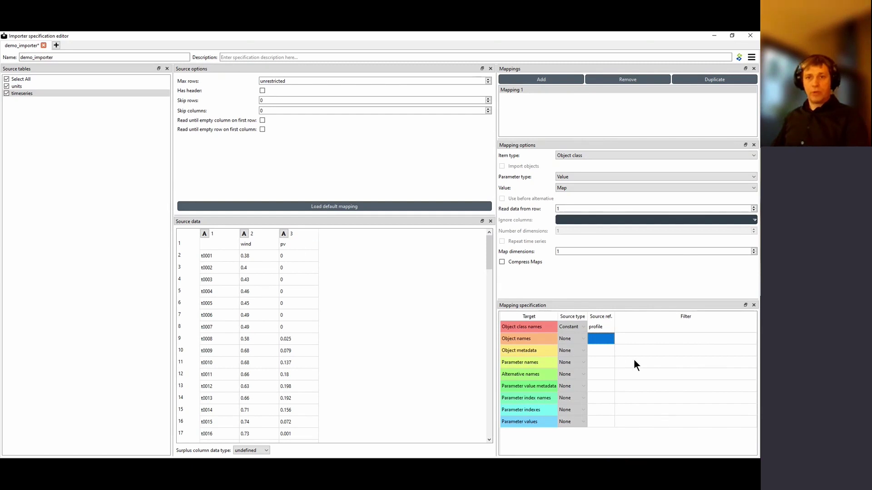
left_click(570, 338)
key("r")
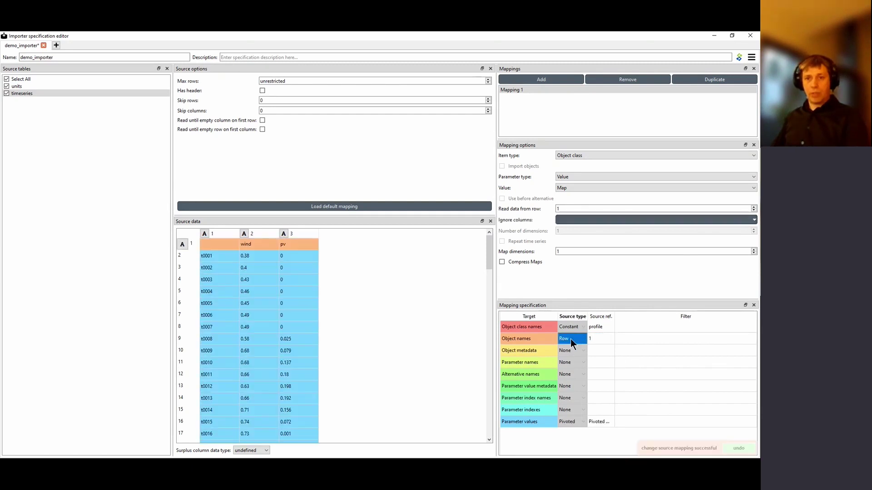
- Map the timeseries table's parameter indexes to column 1 and the parameter index names to the constant time
left_click(602, 339)
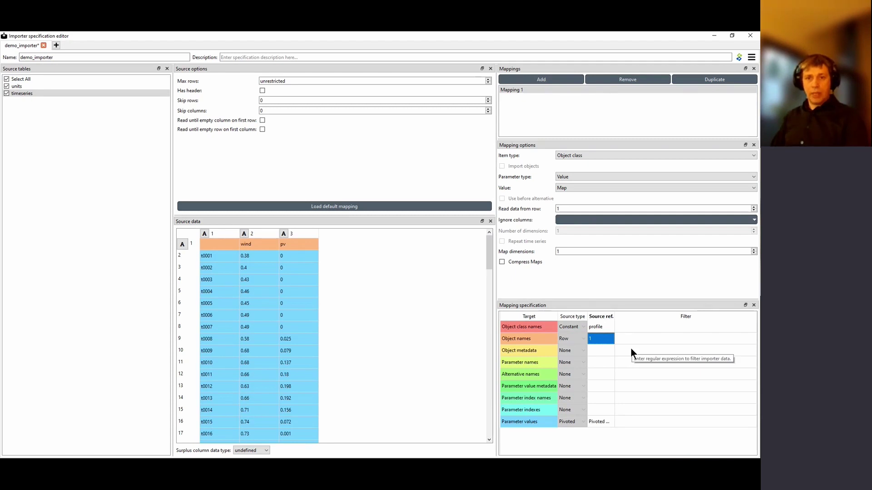
key("Down")
key("Down")
key("Down")
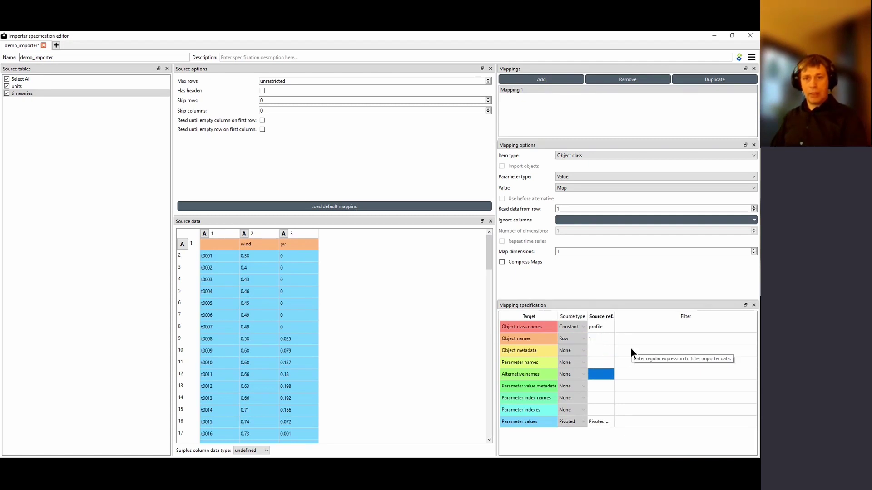
key("Down")
key("Down")
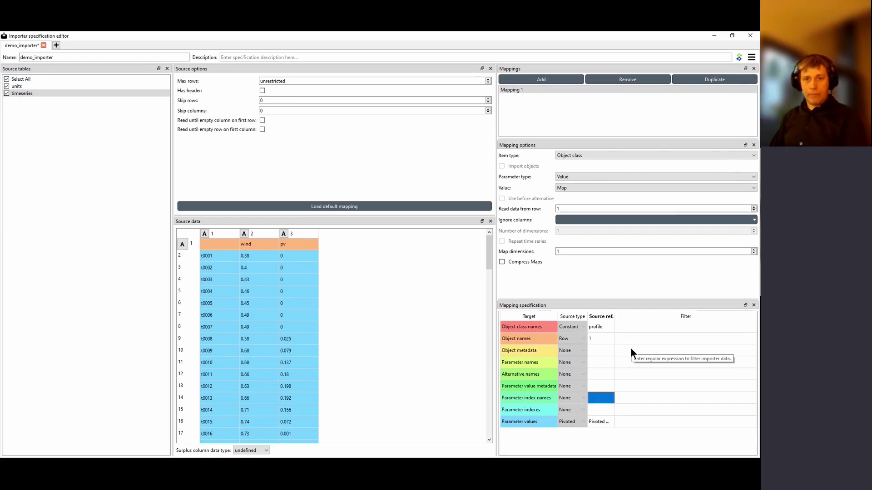
key("Down")
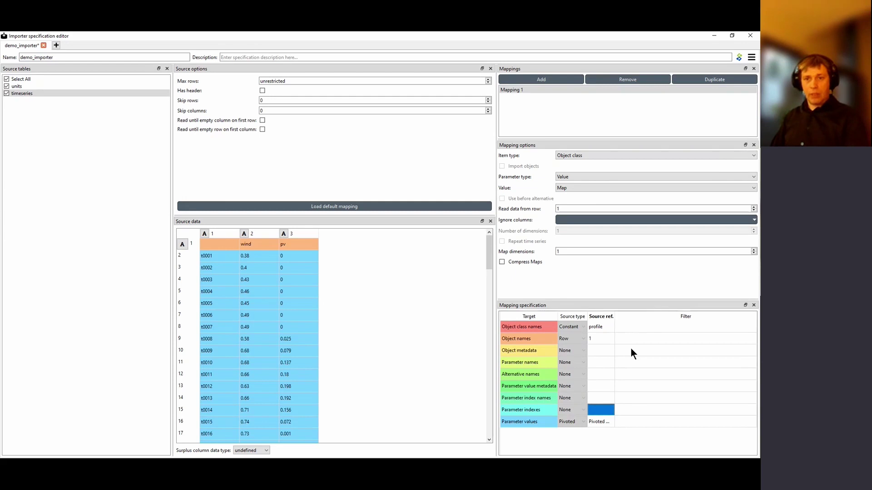
type("1")
key("Return")
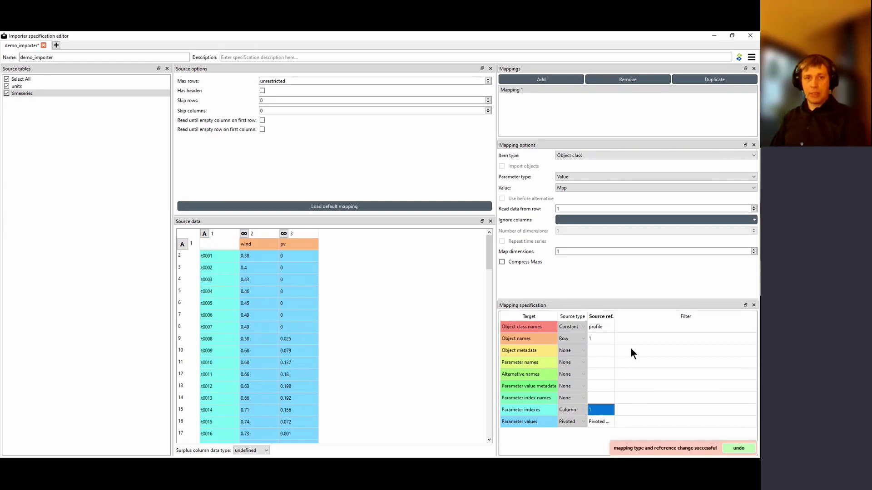
type("time")
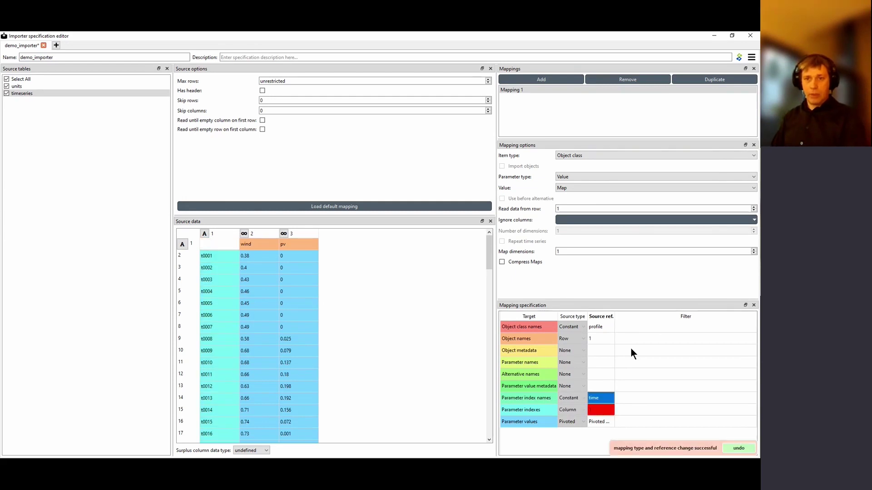
key("Return")
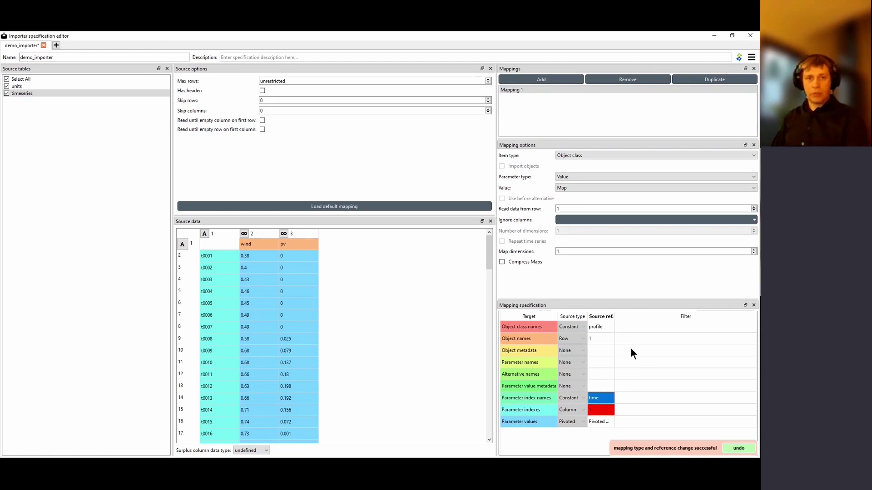
- Map the timeseries table's parameter names to the constant profile
key("Up")
key("Up")
key("Up")
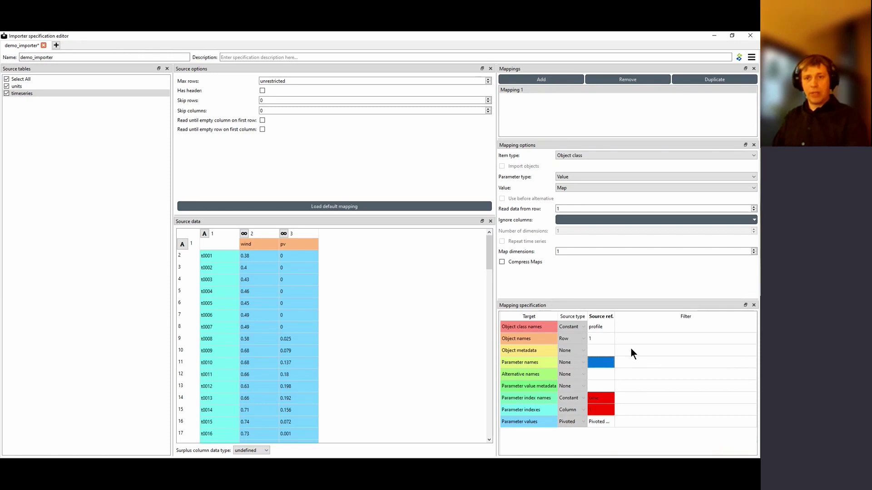
type("prof")
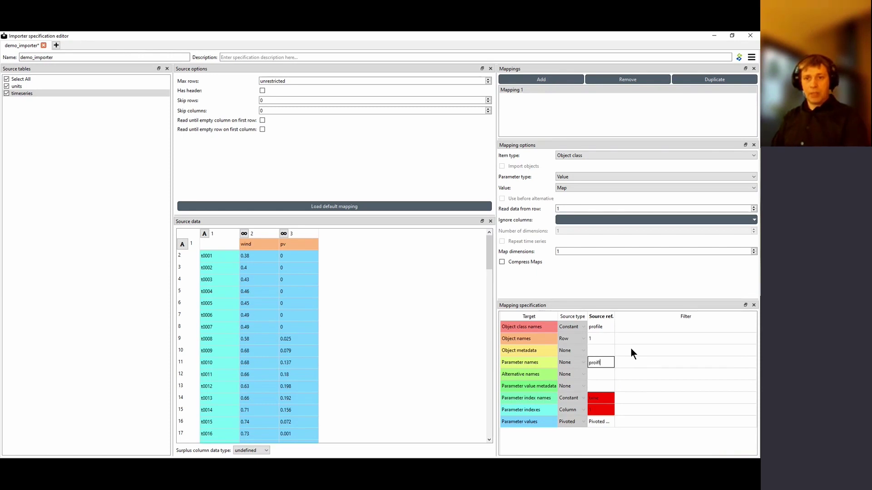
type("ile")
key("Return")
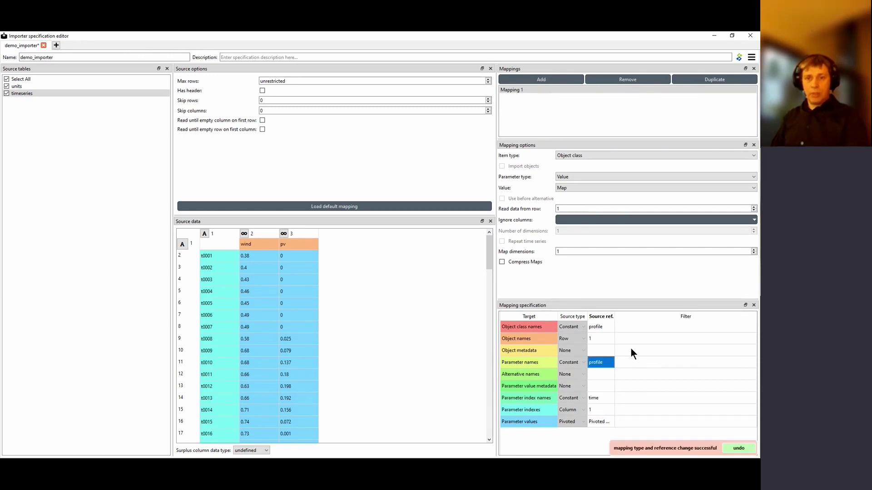
- Map the timeseries table's alternative names to the constant base, then save and close the demo_importer specification
key("Down")
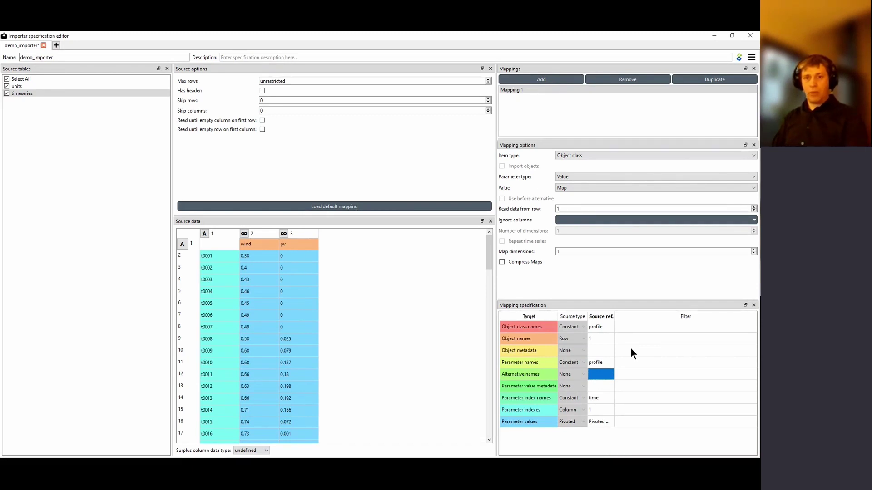
type("base")
key("Return")
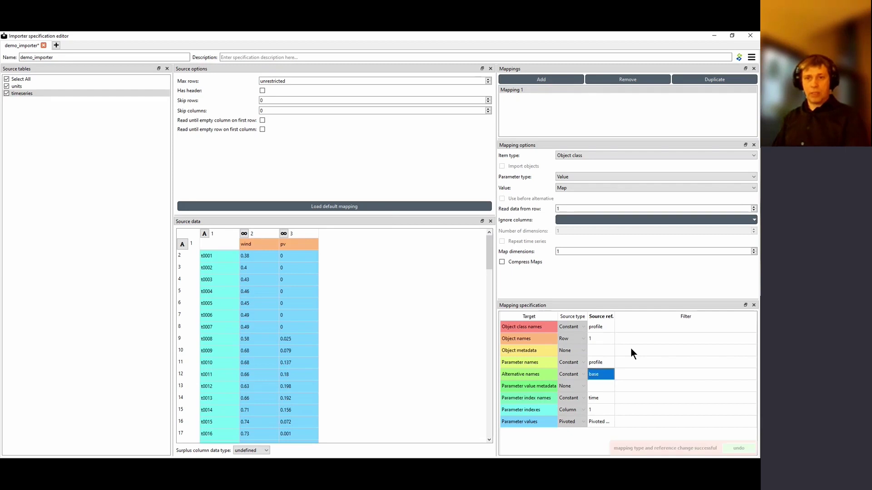
key("Down")
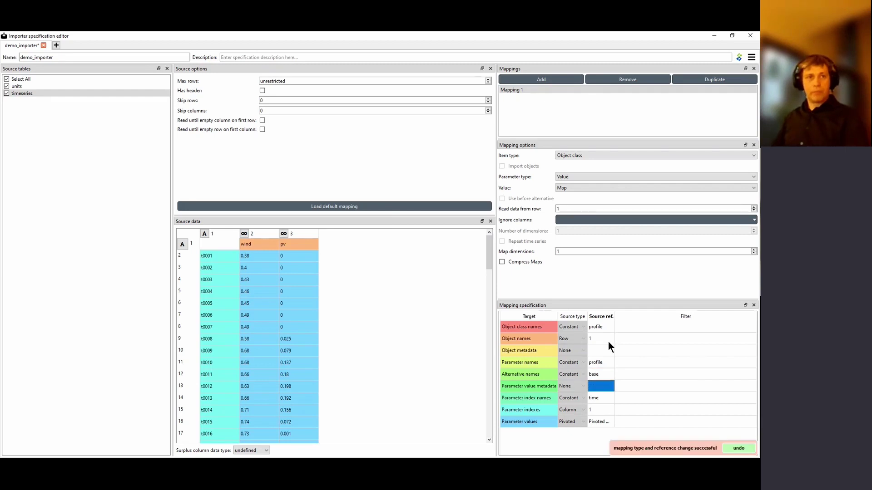
left_click(121, 261)
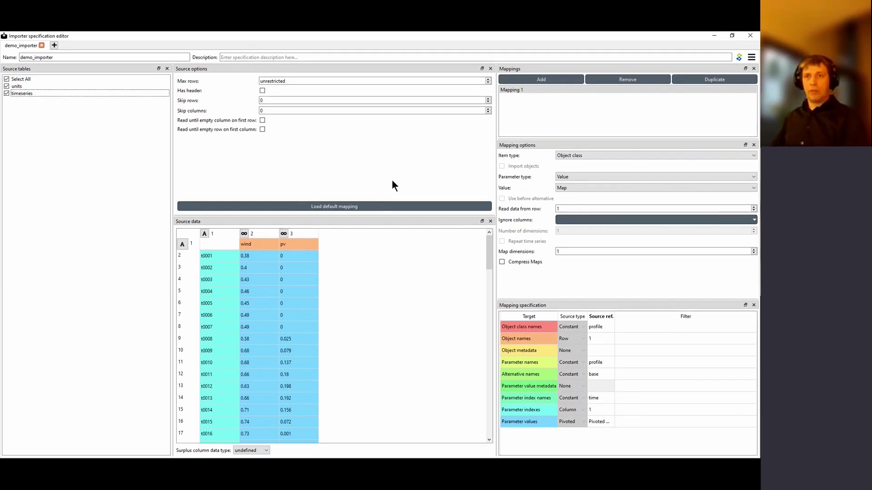
left_click(750, 35)
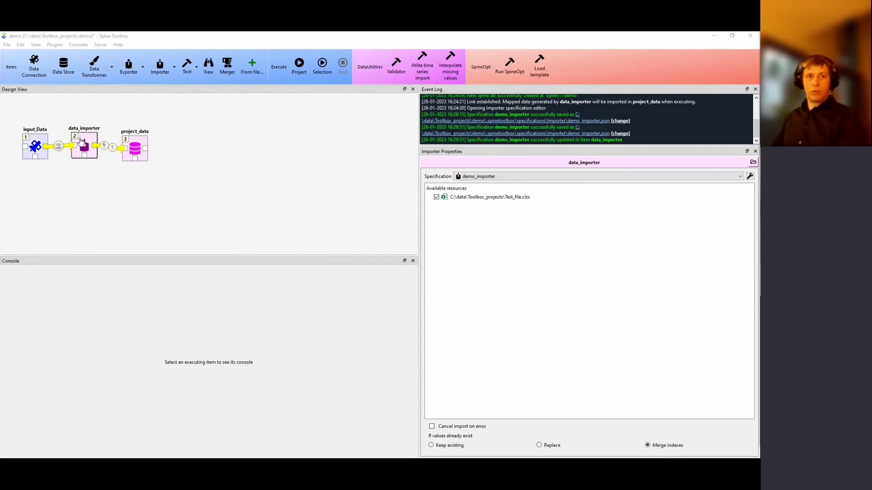
- Execute only the selected data_importer item to import the Test_file.xlsx data into project_data
left_click(91, 120)
left_click(83, 142)
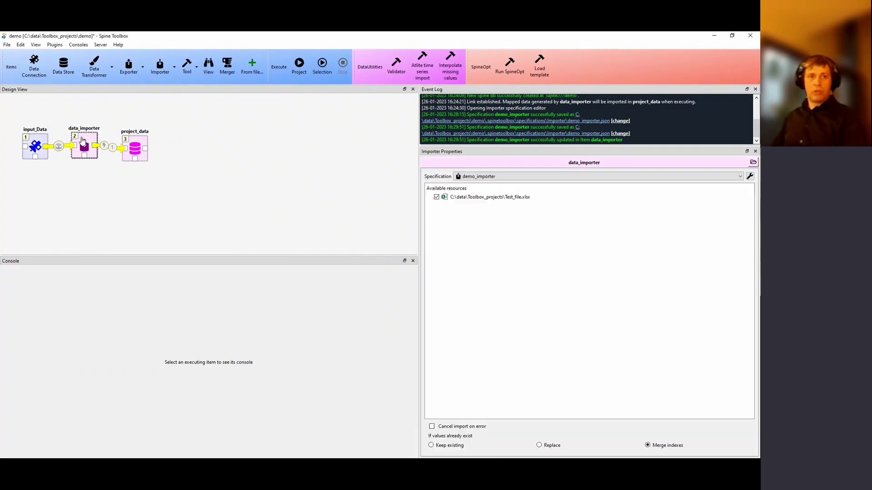
left_click(323, 63)
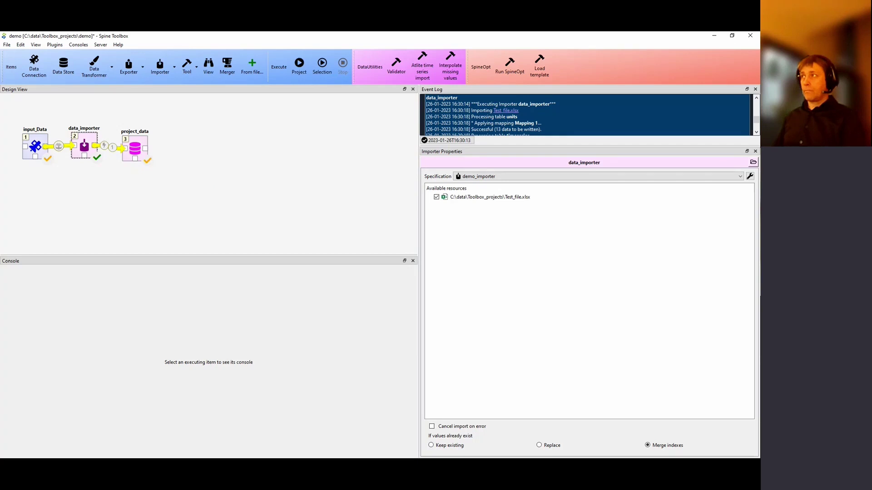
- Open the project_data store in the Spine DB Editor and expand the profile and unit classes in the object tree
left_click(104, 179)
left_click(137, 147)
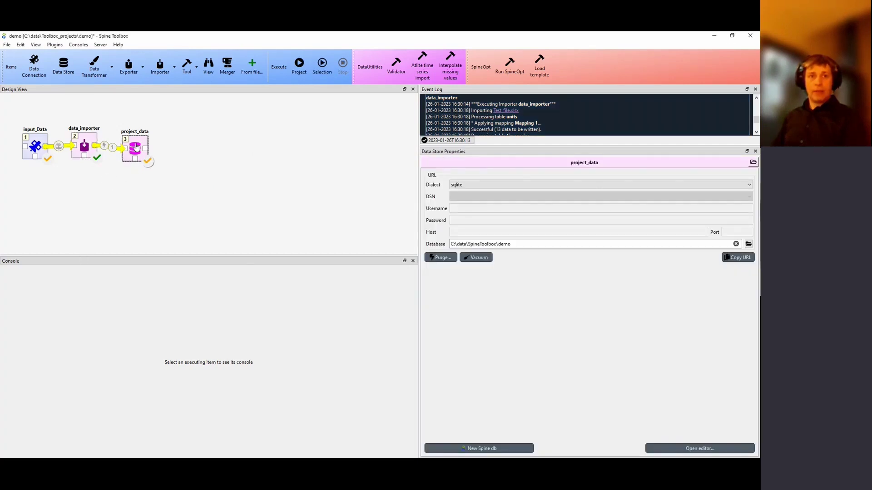
double_click(137, 147)
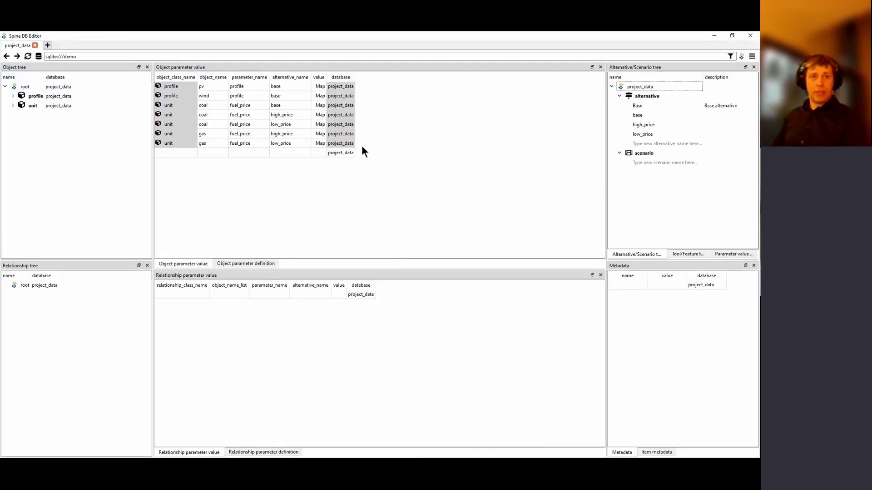
left_click(12, 97)
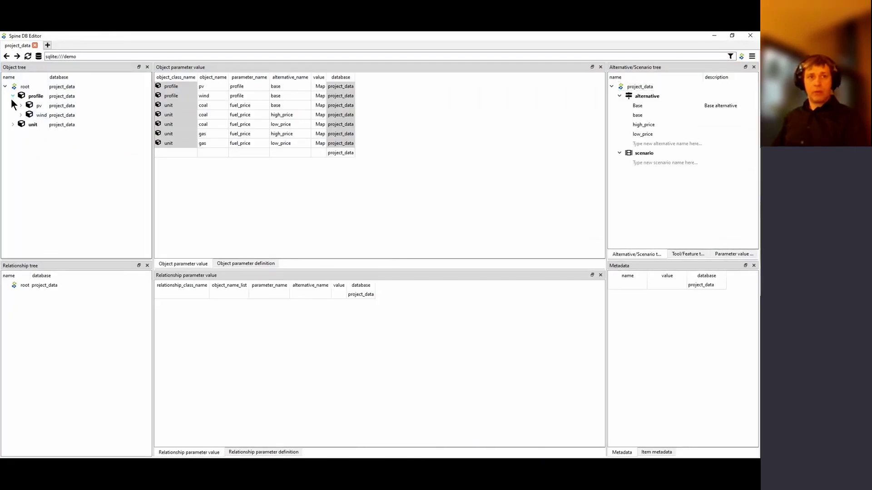
left_click(13, 124)
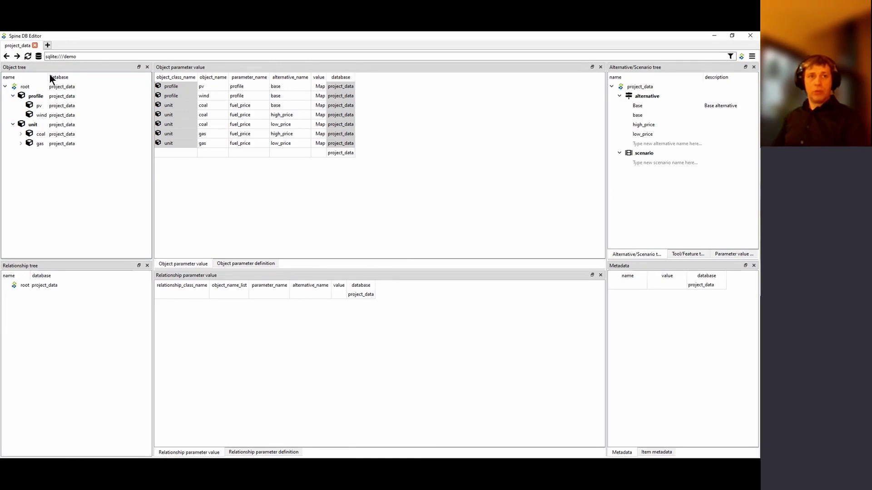
left_click_drag(50, 77, 60, 78)
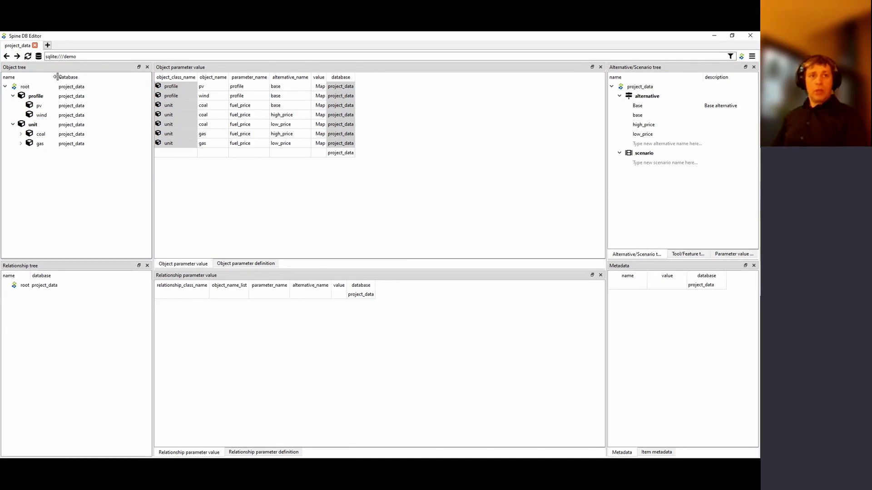
- Examine the imported parameter values of the pv, wind, coal and gas objects one by one
left_click(39, 108)
left_click(41, 116)
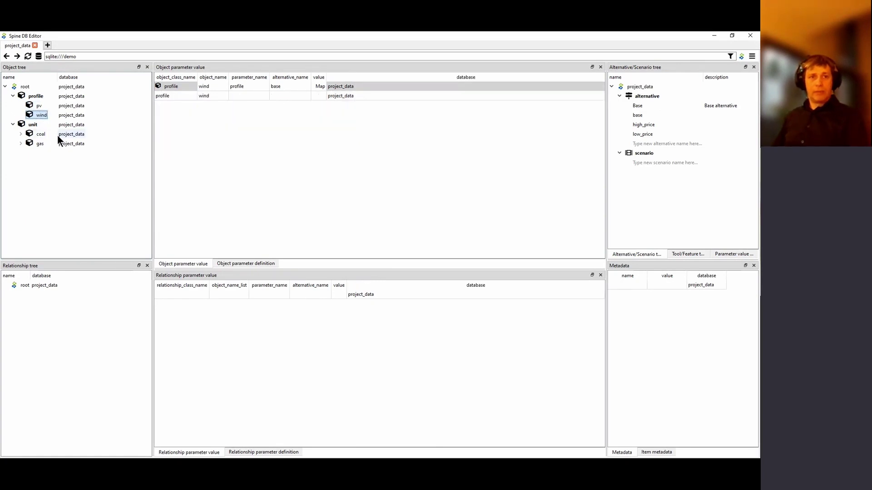
left_click(41, 135)
left_click(41, 143)
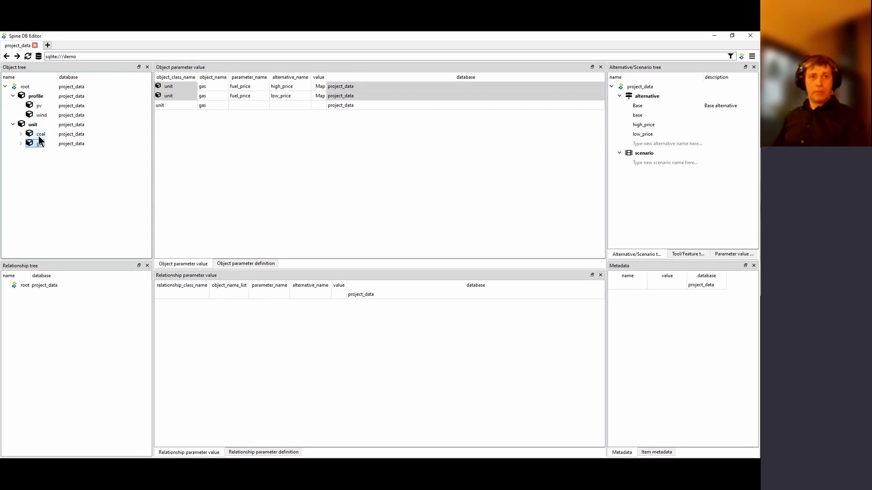
left_click(37, 114)
left_click(38, 105)
left_click(41, 134)
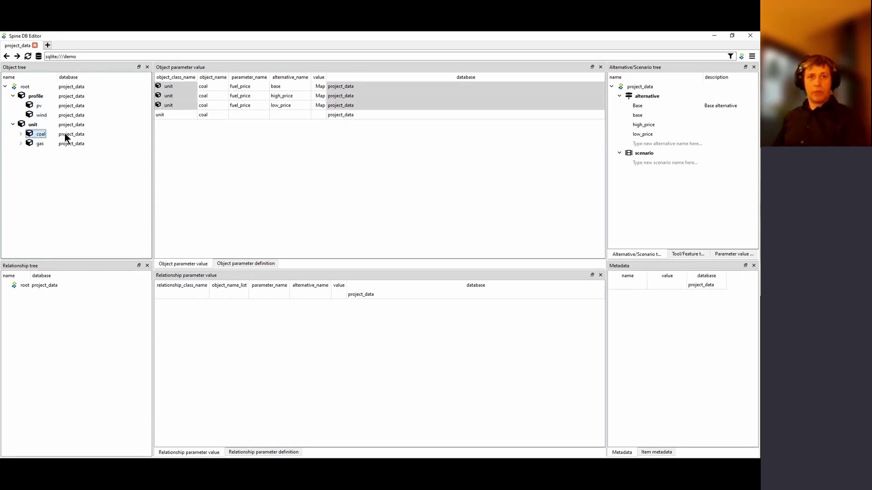
- Inspect the base-alternative maps of coal's fuel_price and pv's profile without changing them
left_click(321, 87)
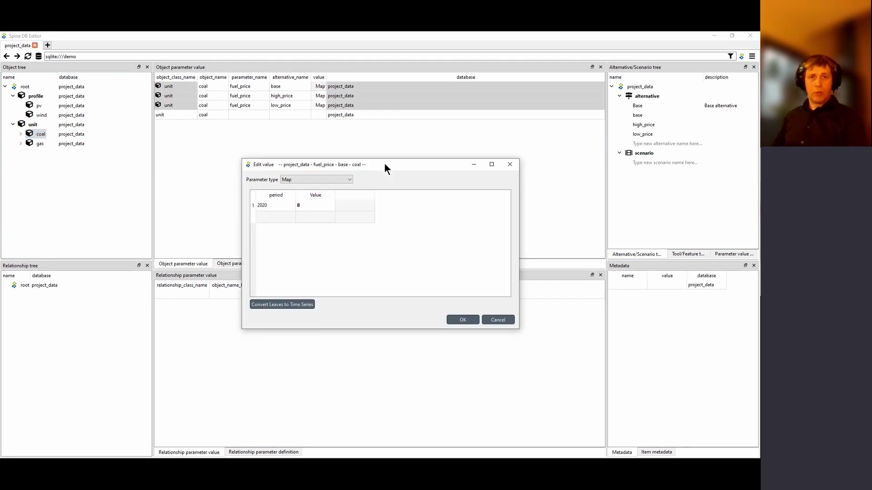
left_click(498, 320)
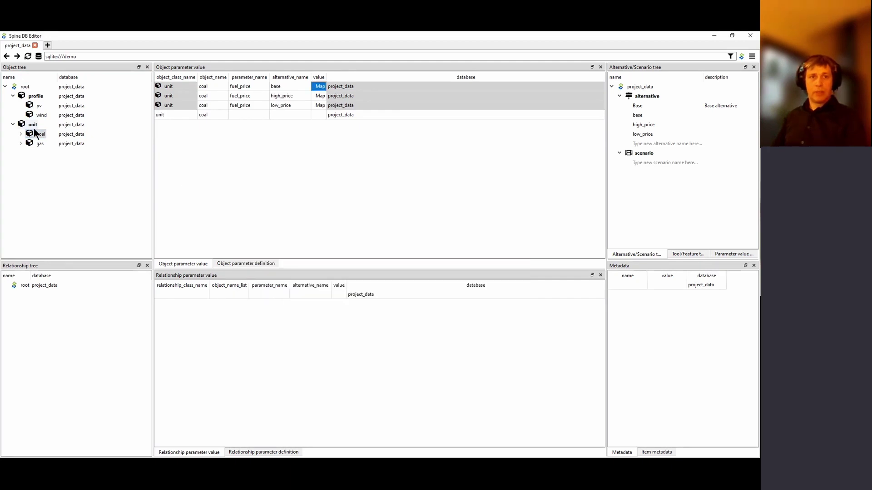
left_click(41, 108)
double_click(319, 86)
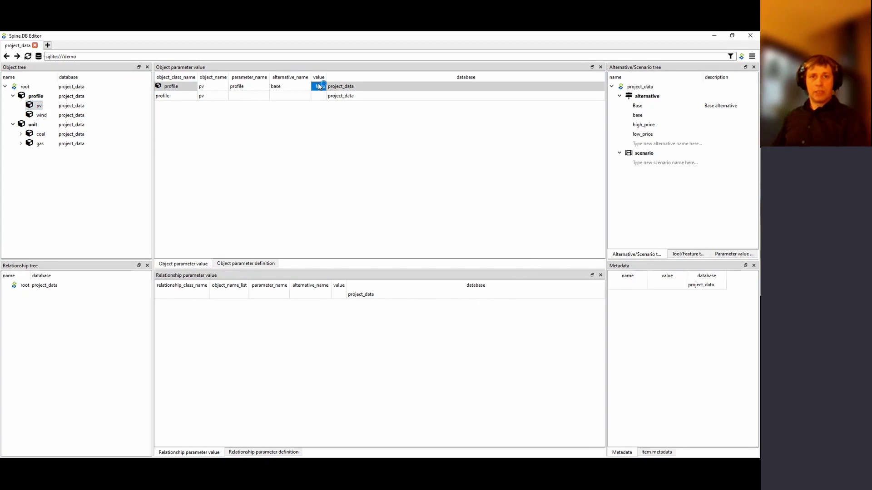
scroll(389, 222, "down", 9)
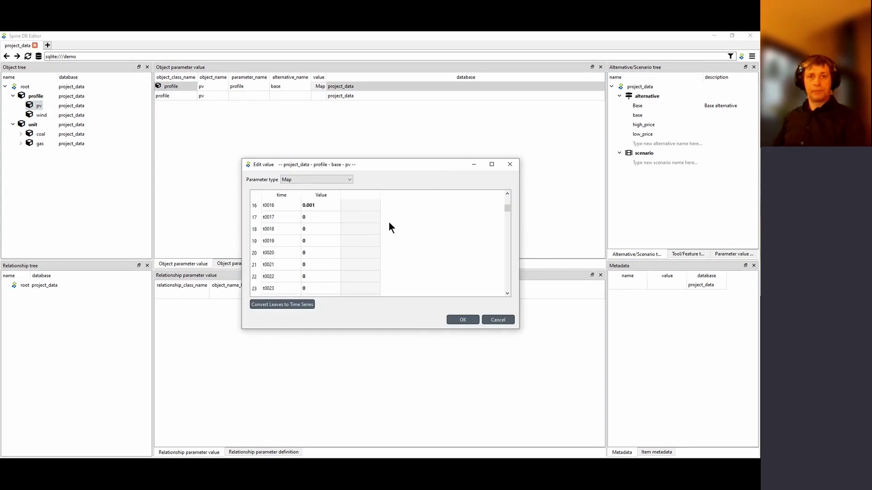
left_click(509, 164)
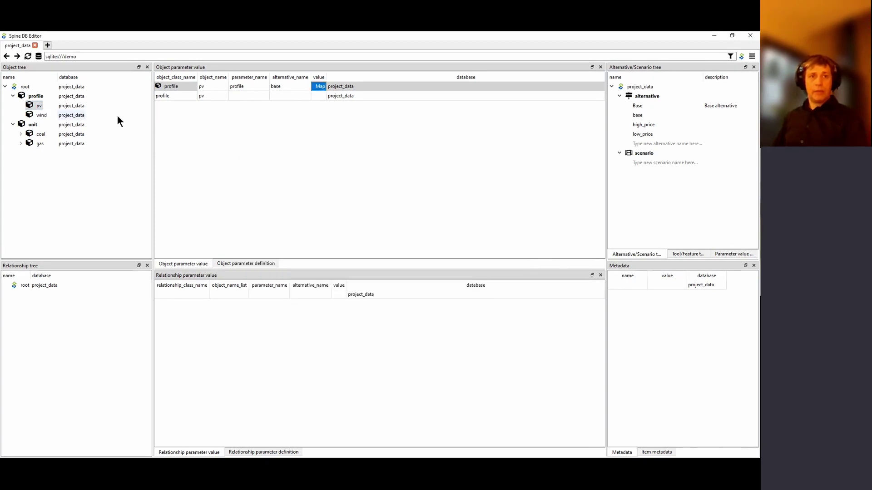
- Plot the pv and wind profile values together in one chart, then close the plot and clear the object selection
left_click(41, 113, "ctrl")
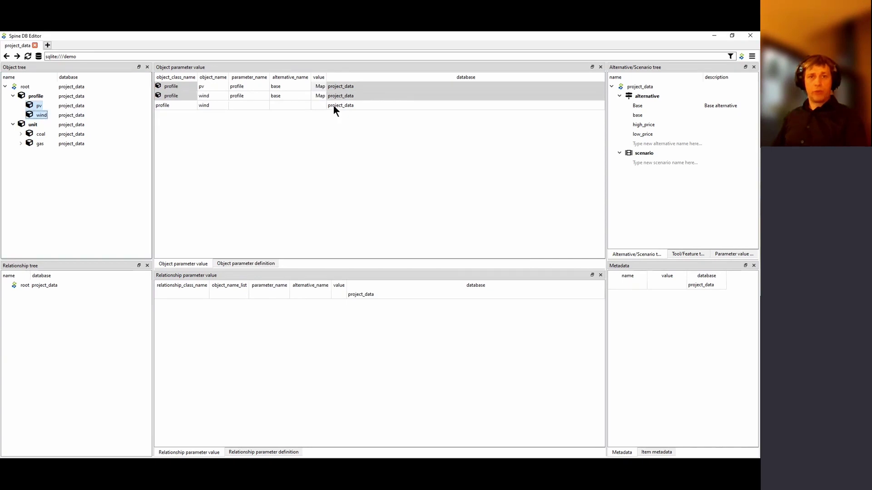
right_click(320, 96)
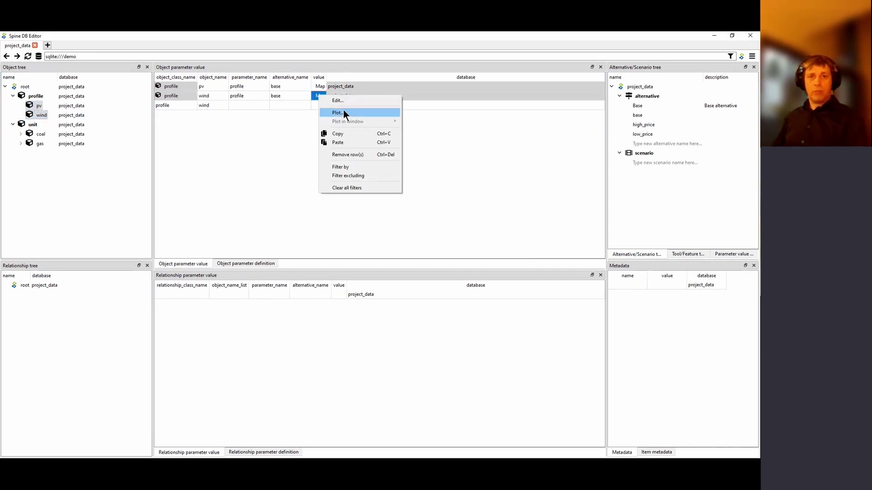
left_click(320, 89)
left_click(319, 86, "ctrl")
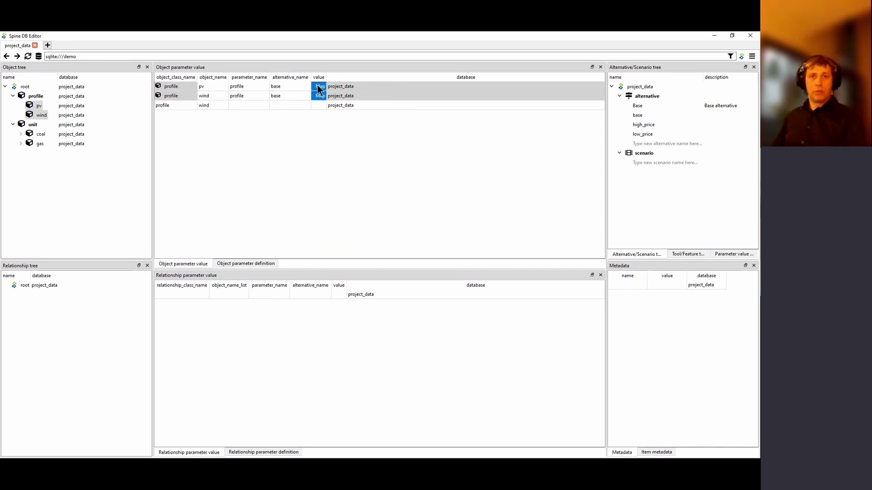
right_click(318, 86)
left_click(339, 104)
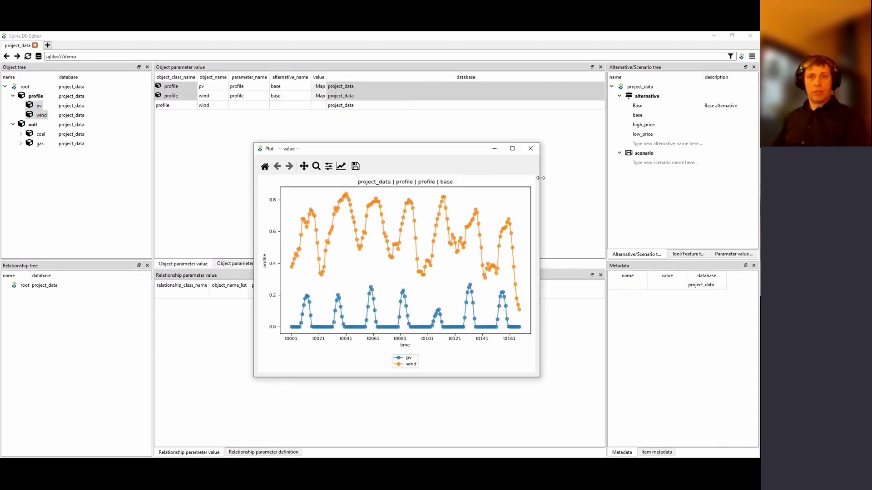
left_click(531, 150)
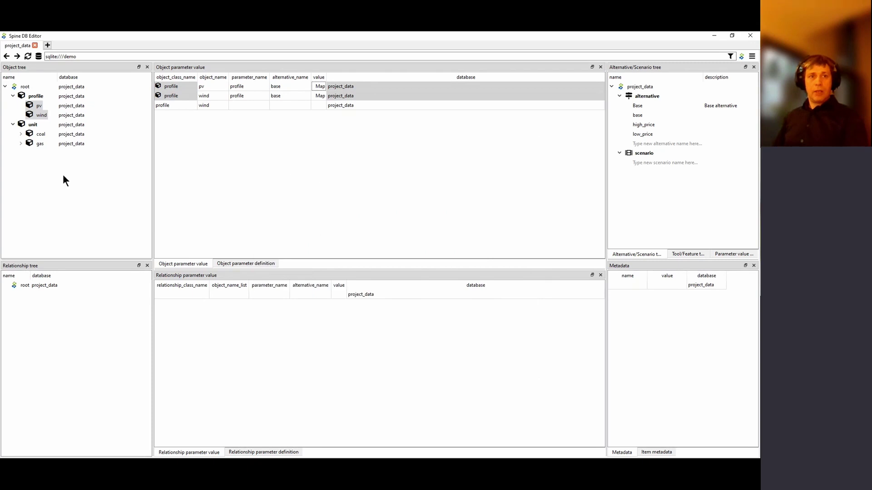
left_click(68, 203)
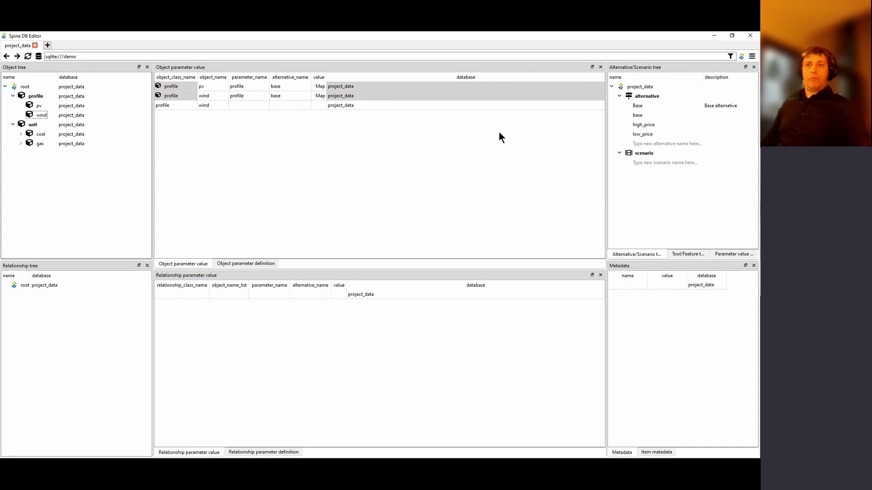
- Remove the default Base alternative from project_data, keeping the imported base alternative
left_click(638, 107)
right_click(639, 108)
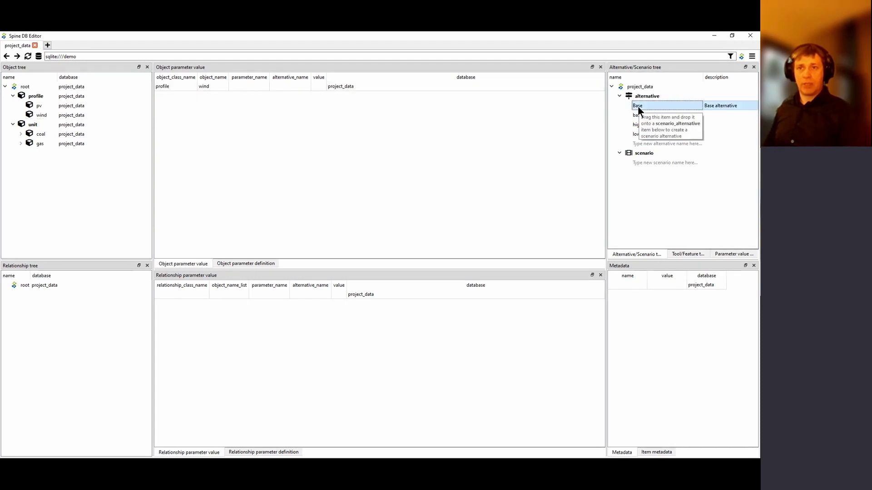
left_click(660, 131)
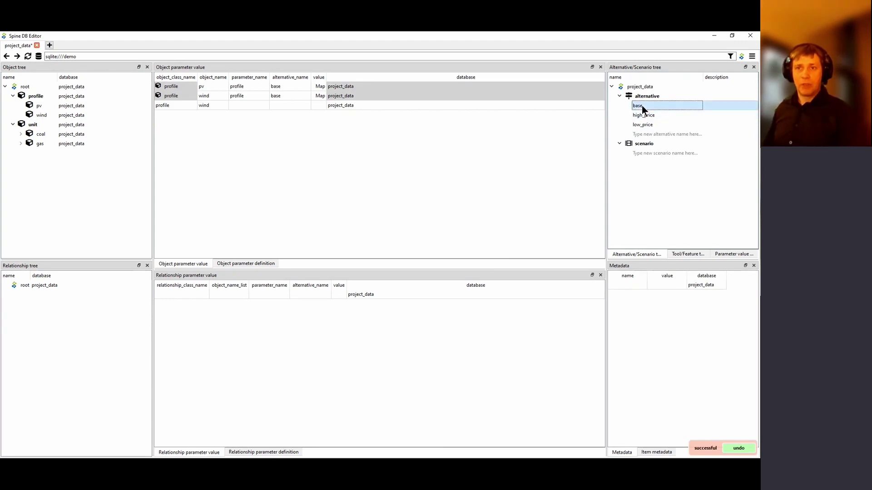
- Filter the parameter values of all objects by the low_price and high_price alternatives to review them
left_click(644, 117)
left_click(642, 126)
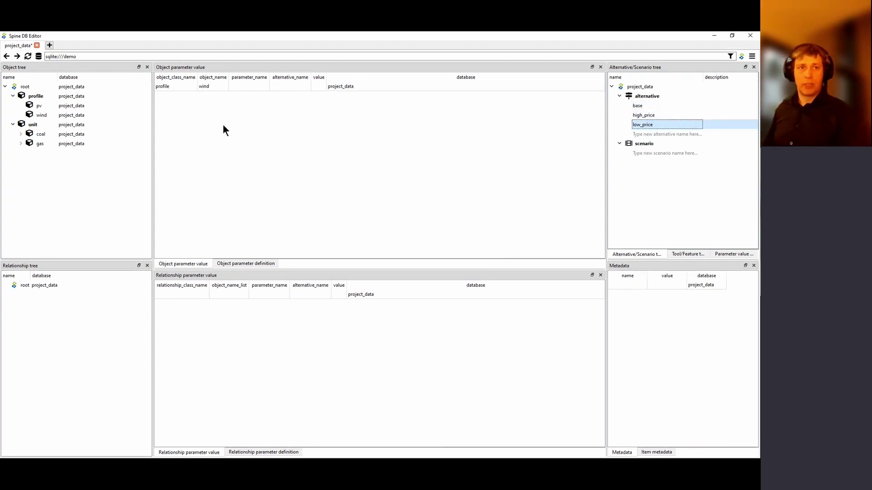
left_click(30, 89)
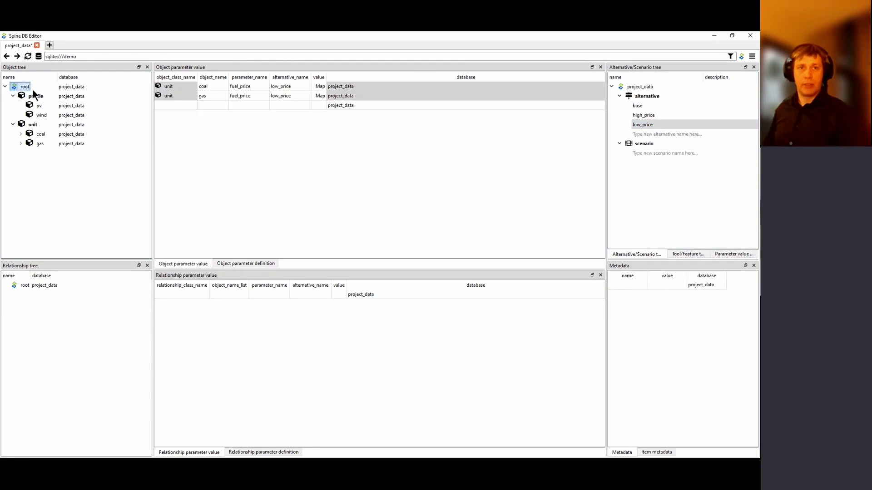
left_click(650, 115)
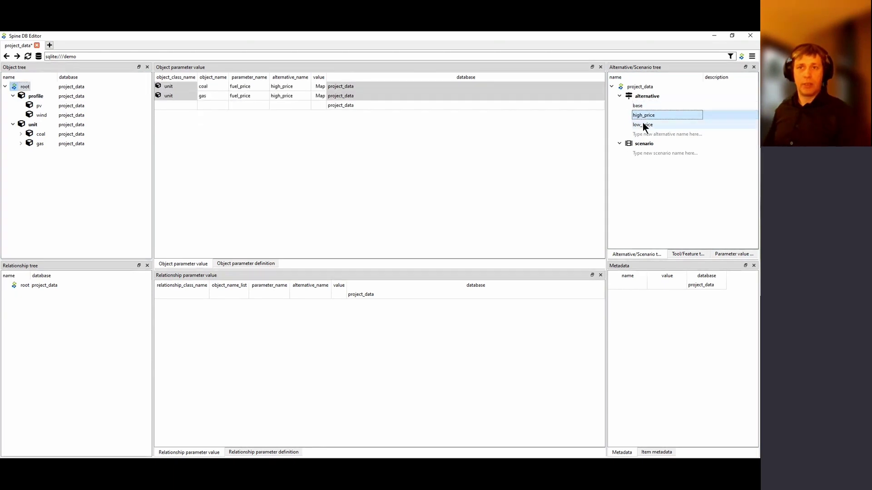
- Add a new scenario named high_price to project_data and expand it in the scenario tree
left_click(649, 153)
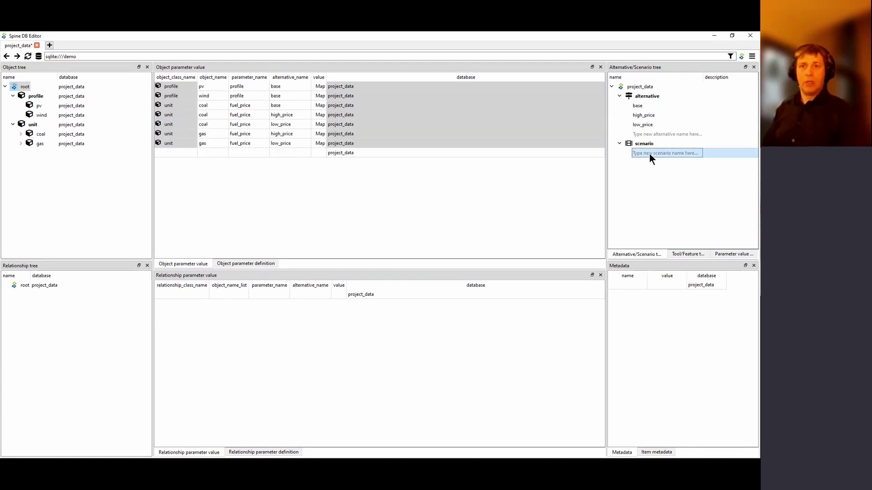
double_click(649, 153)
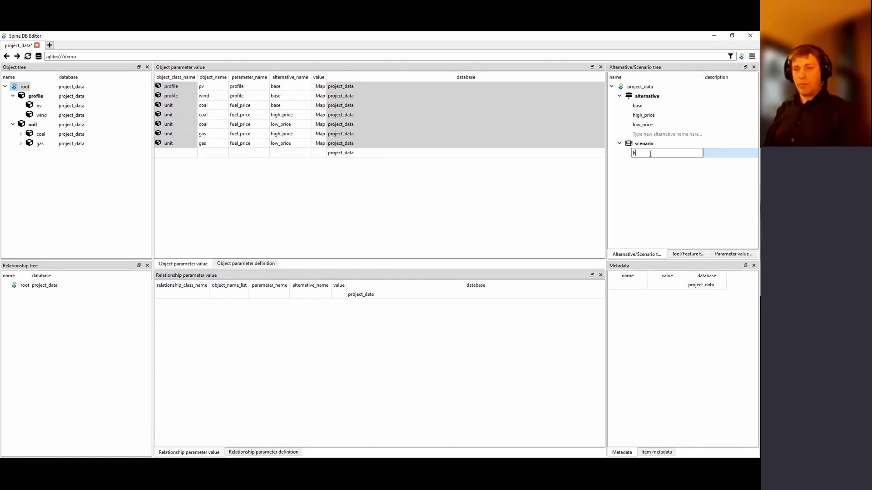
type("high_price")
key("Return")
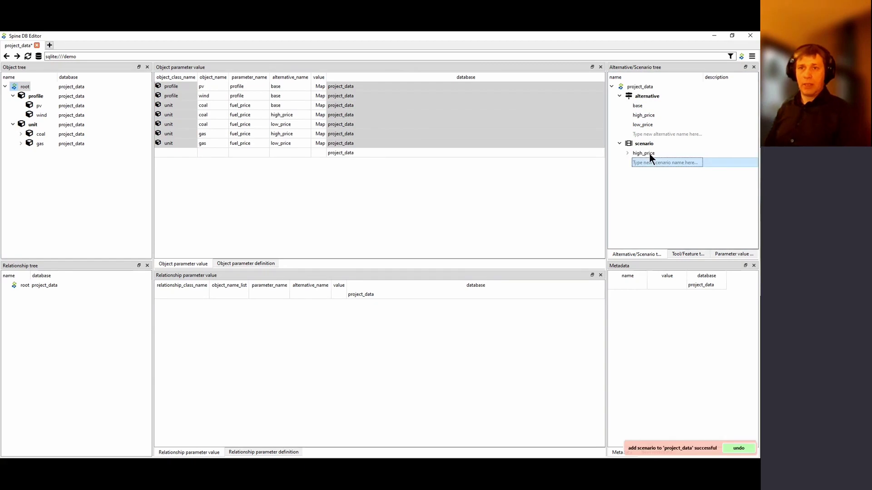
left_click(628, 154)
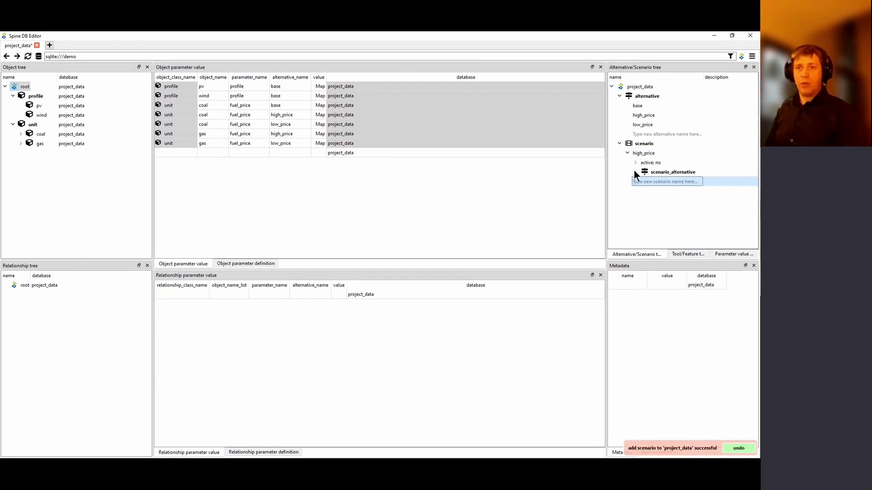
- Assign the base and high_price alternatives, in that order, to the high_price scenario and review each one's parameter values
left_click(635, 171)
left_click_drag(636, 105, 665, 182)
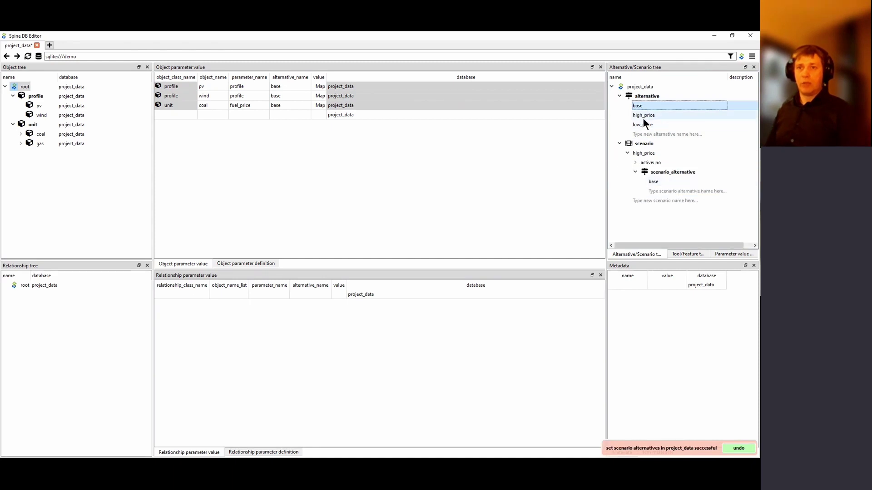
left_click_drag(643, 115, 669, 196)
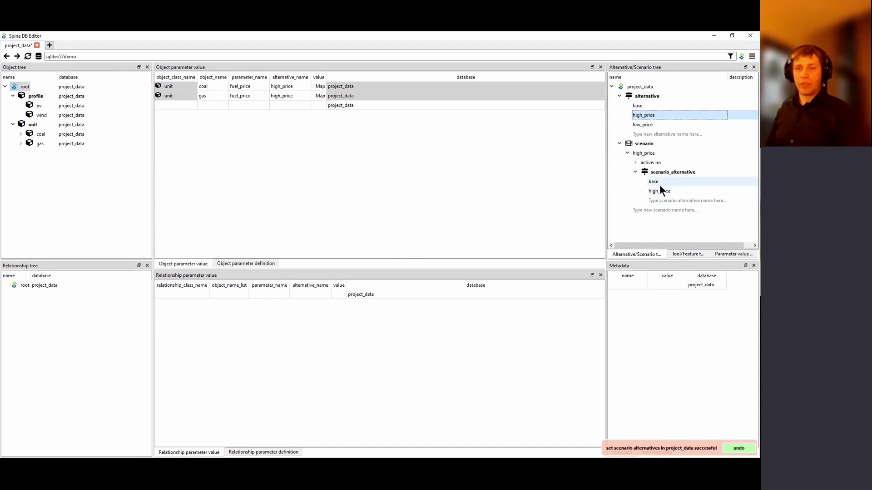
left_click(654, 182)
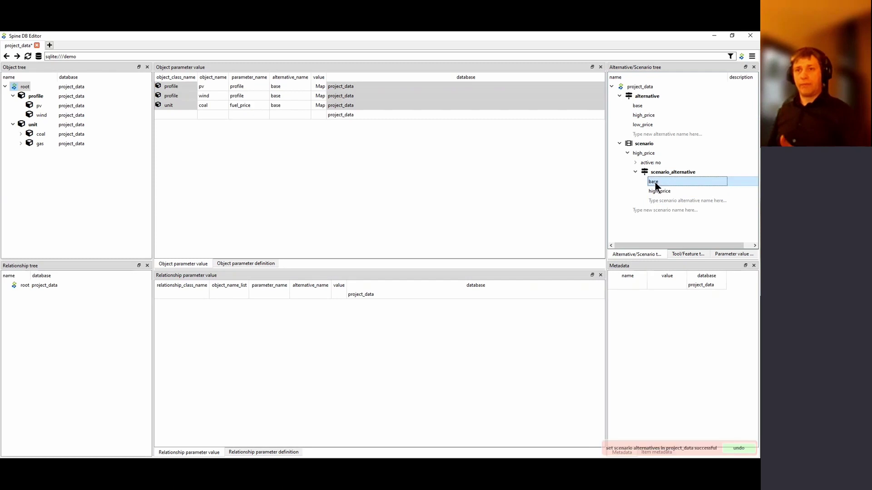
left_click(658, 191)
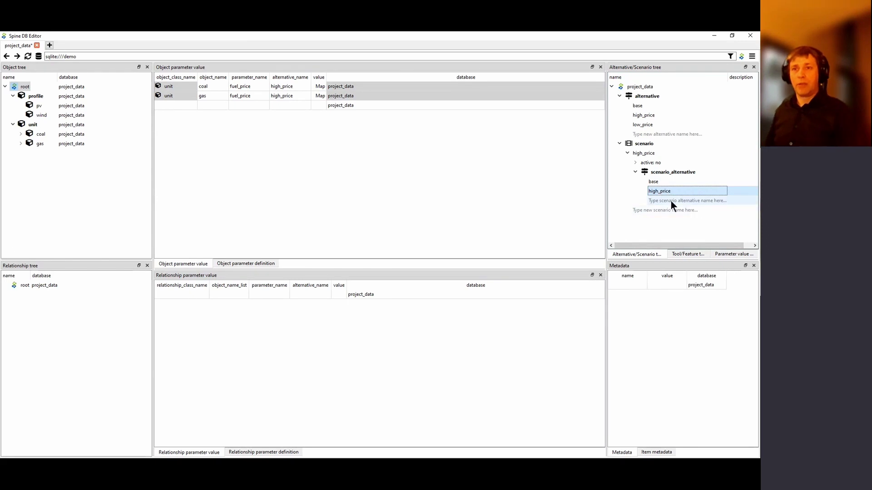
- Add a second scenario named low_price to project_data and expand it in the scenario tree
left_click(659, 207)
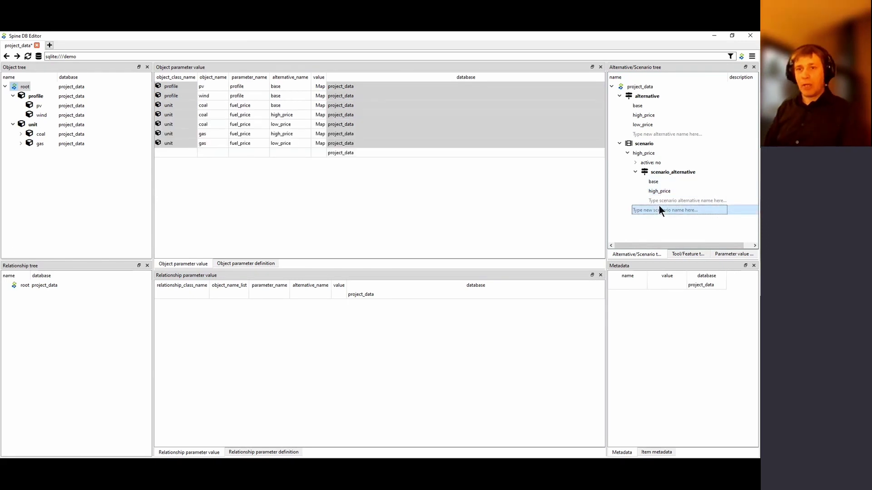
type("low_price")
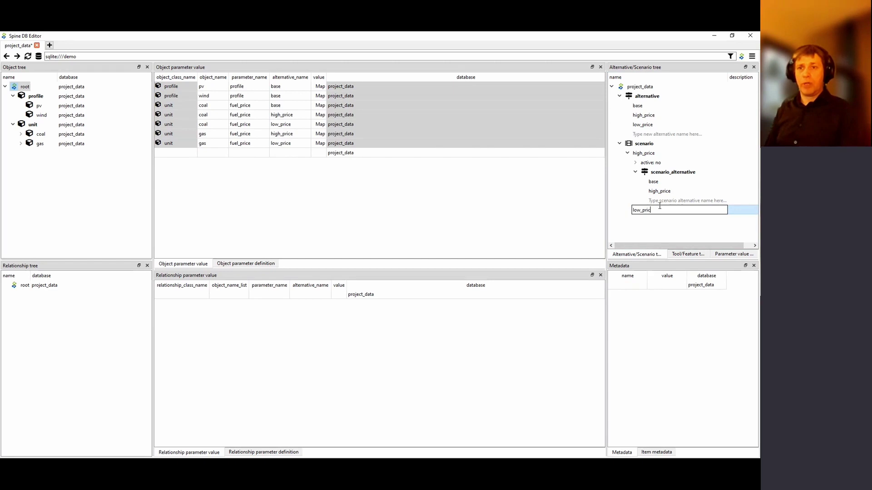
key("Return")
left_click(627, 210)
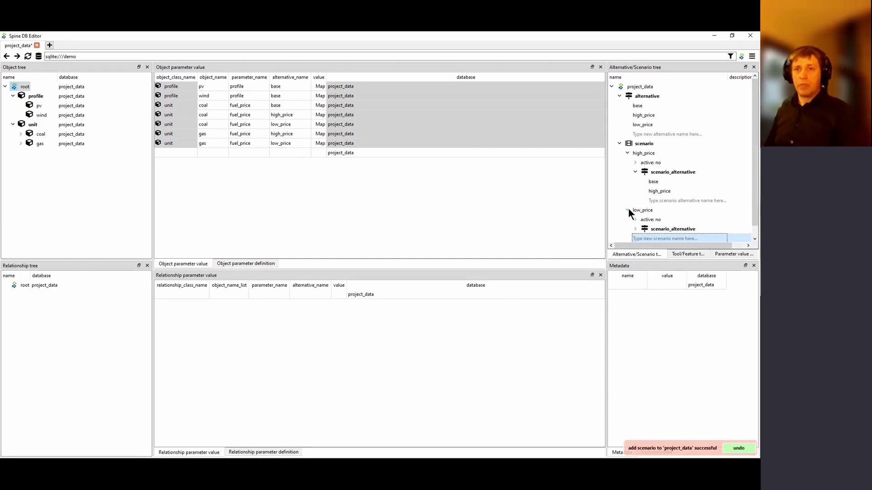
- Assign the base and low_price alternatives, in that order, to the low_price scenario, and collapse both scenarios in the tree
left_click(635, 229)
double_click(658, 230)
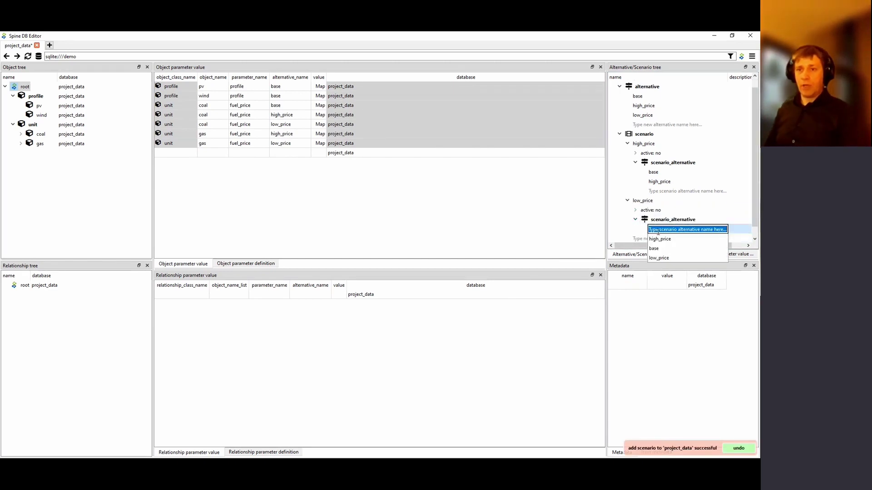
type("base")
key("Return")
type("lo")
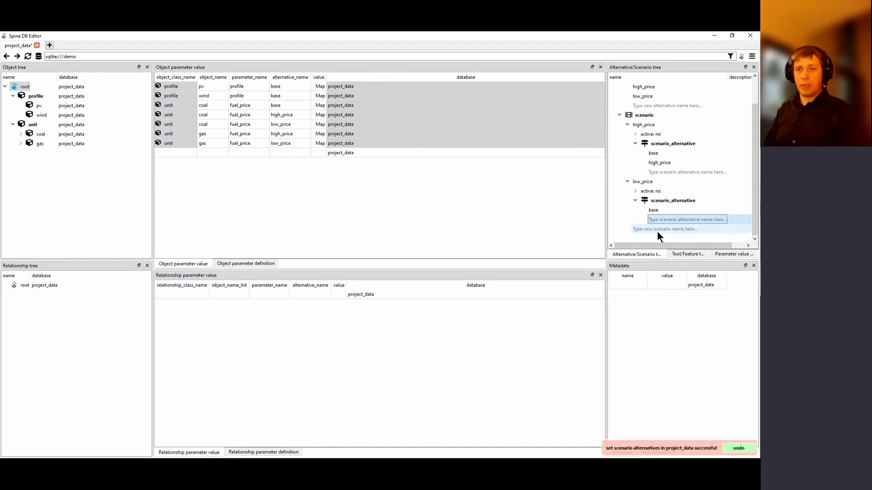
type("w_price")
key("Return")
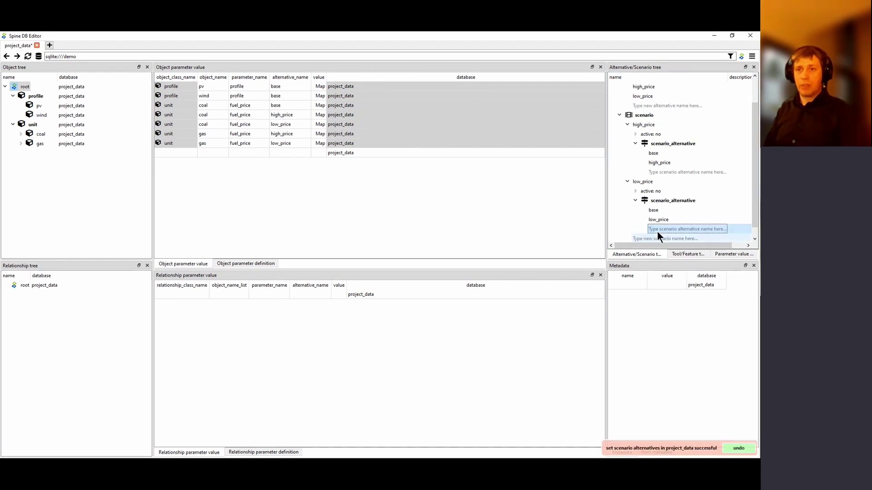
scroll(667, 163, "up", 1)
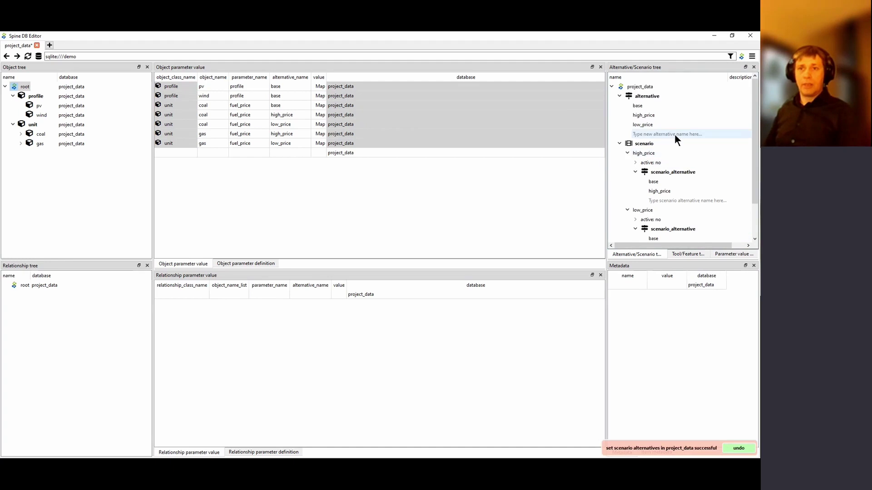
left_click(627, 207)
left_click(625, 152)
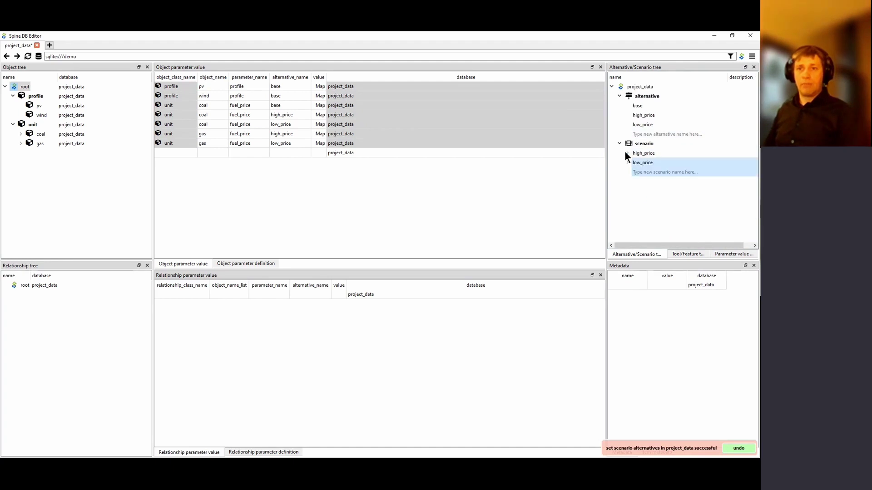
- Set coal's fuel_price in the base alternative to 9 for period 2020
left_click(511, 207)
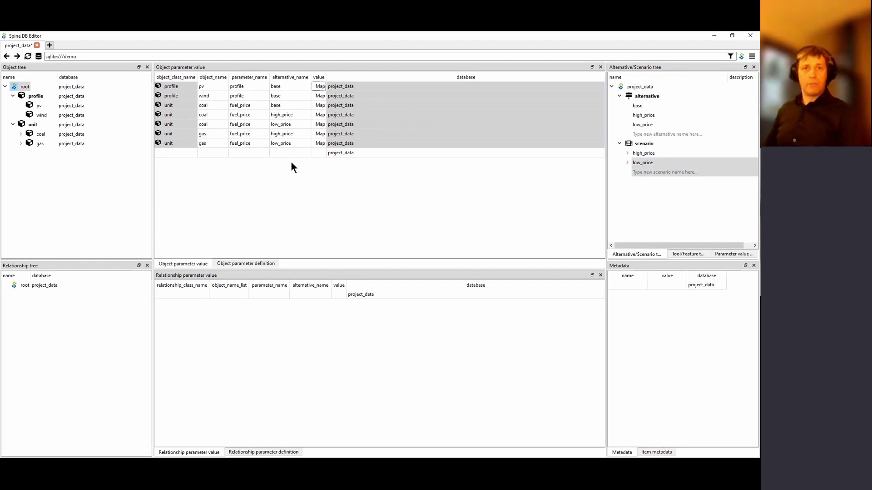
double_click(319, 107)
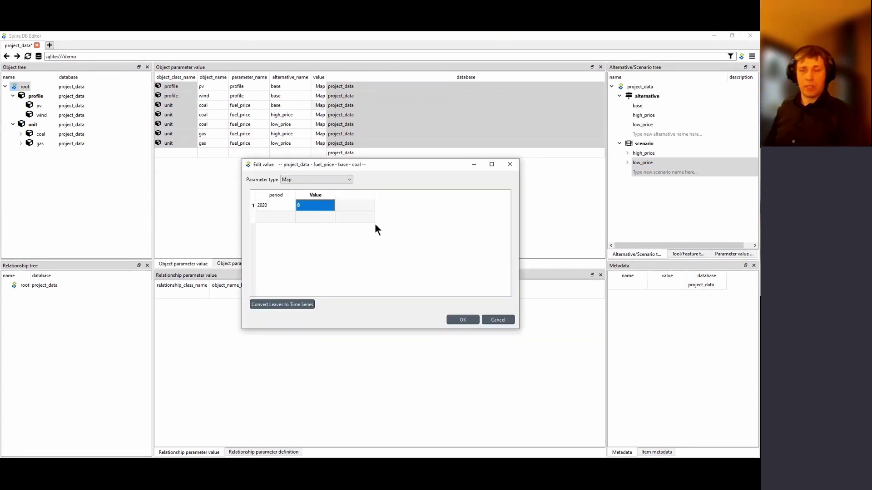
type("9")
key("Return")
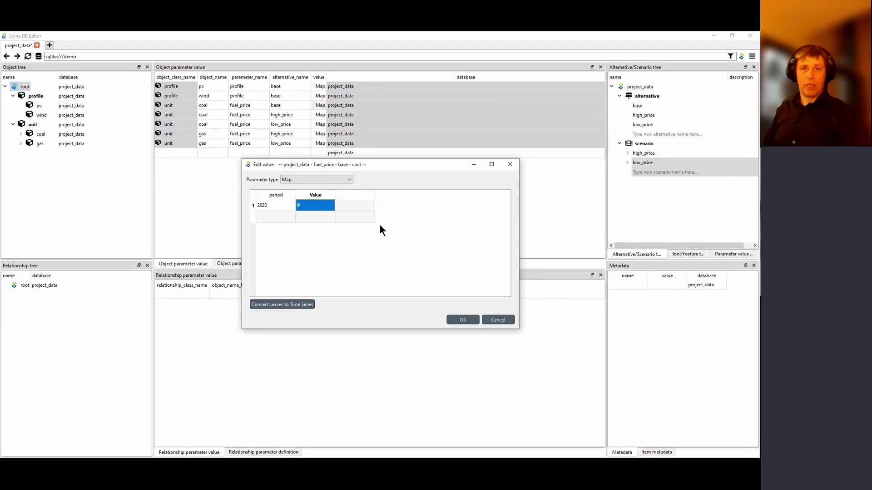
left_click(461, 320)
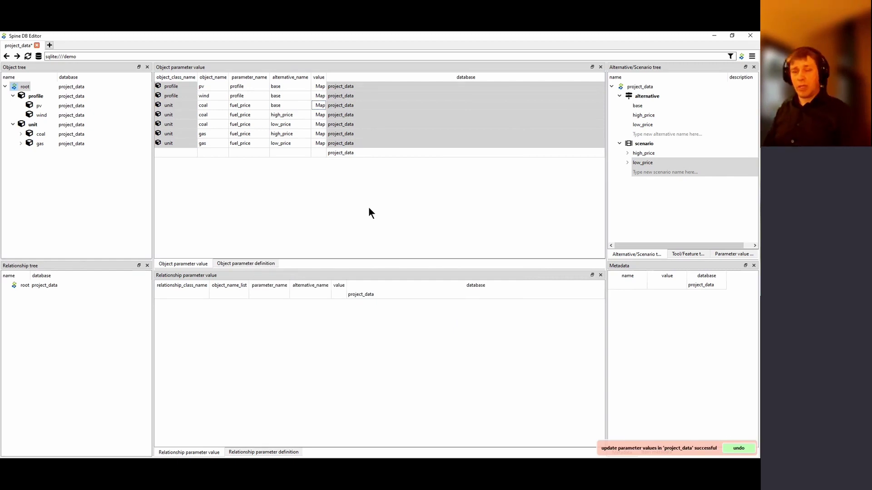
- Bring up the database editor's file, edit, view and session commands
left_click(752, 56)
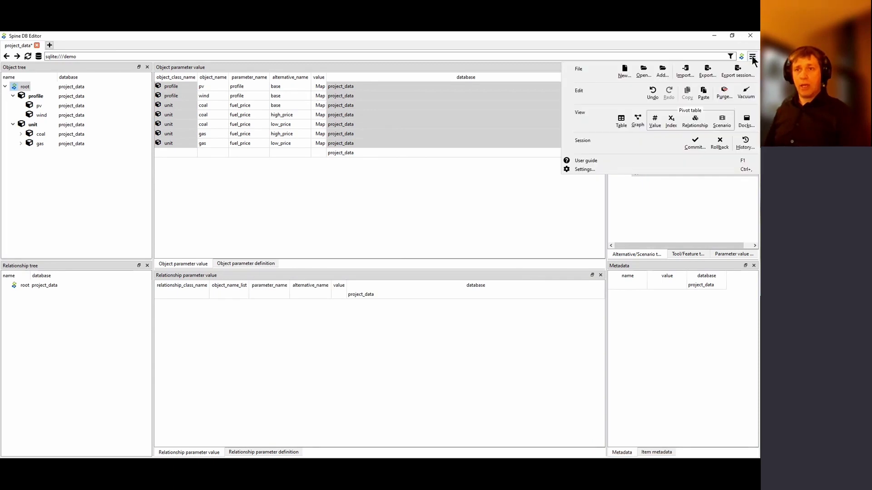
- Commit the project_data database changes with the message "added scenarios, changed coal price" and close the database editor
left_click(694, 145)
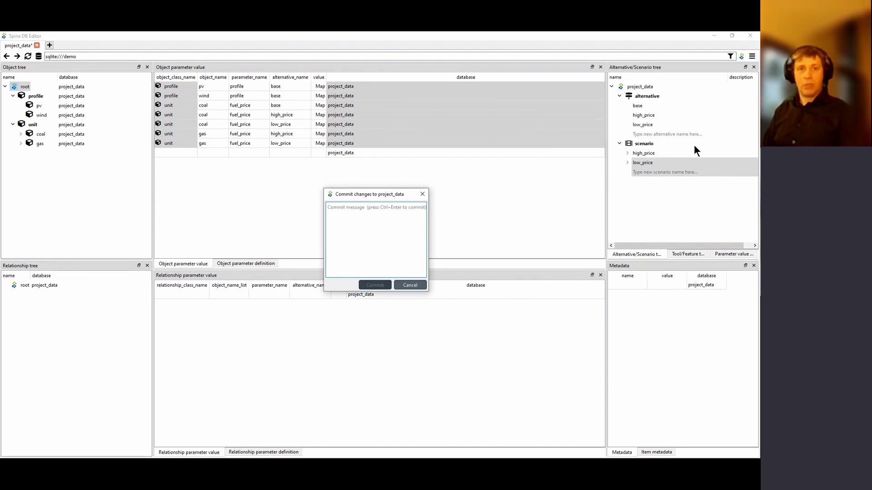
type("added s")
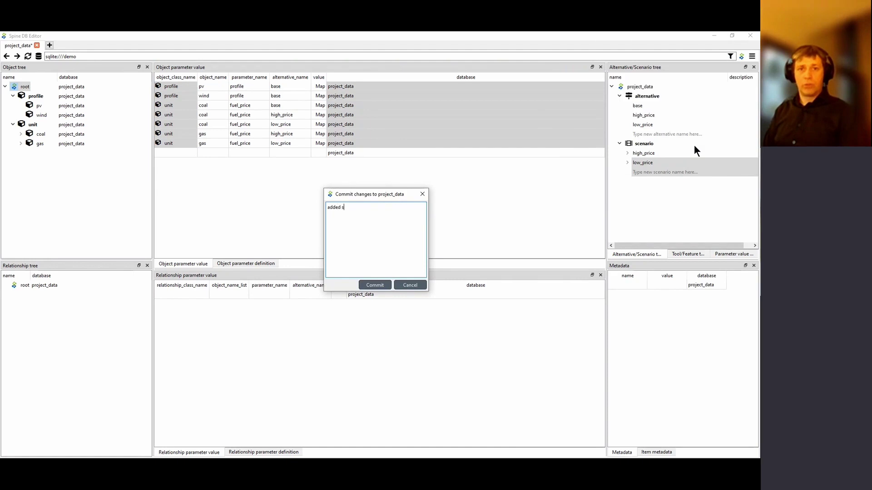
type("cenarios, changed fule")
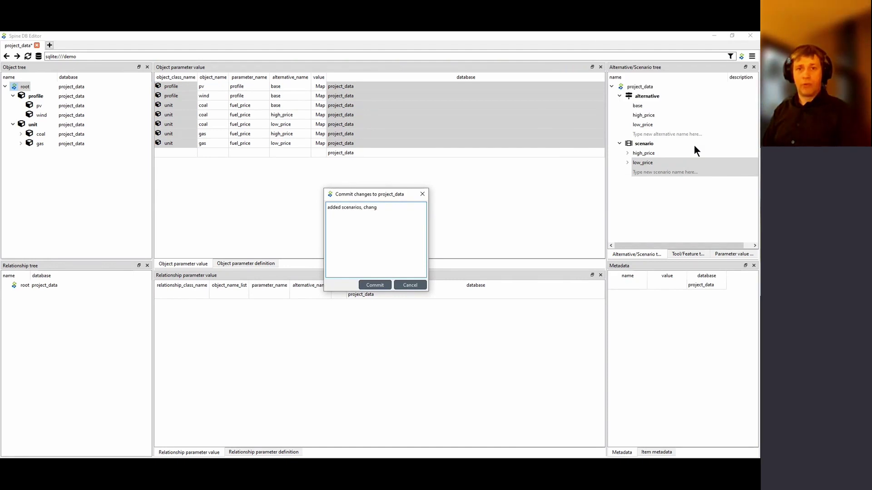
key("BackSpace")
key("BackSpace")
key("BackSpace")
key("BackSpace")
type("coal price")
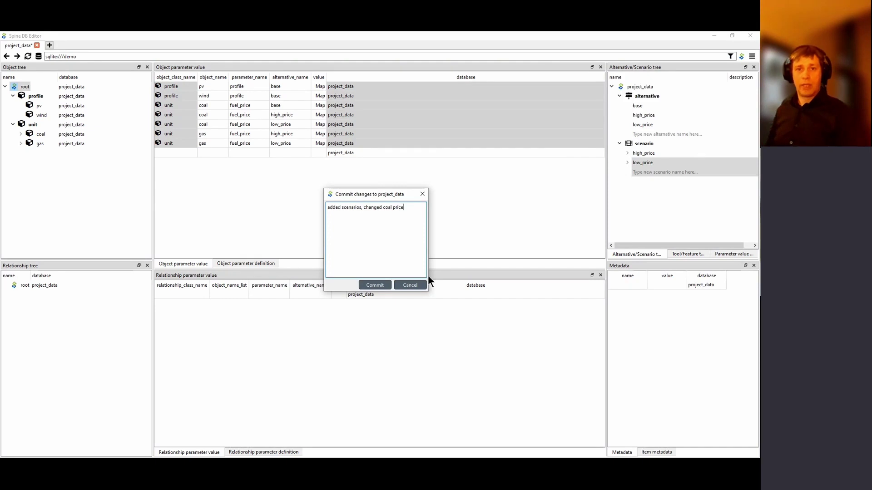
left_click(379, 282)
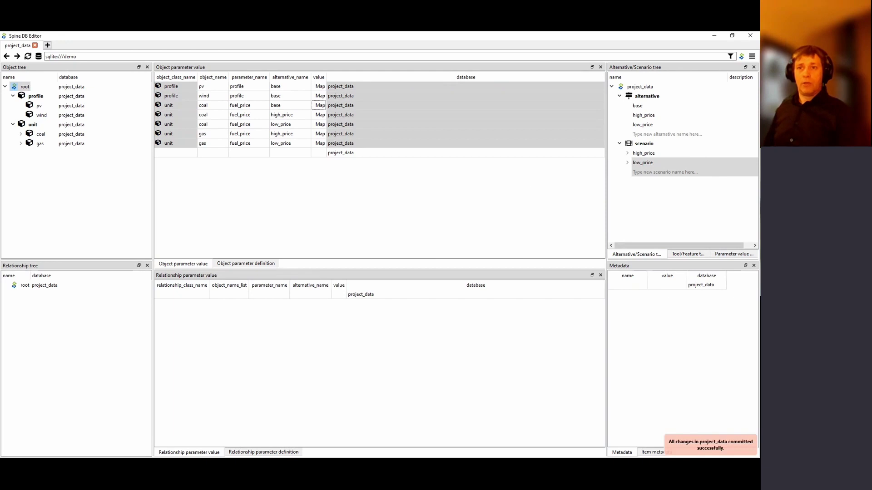
left_click(749, 36)
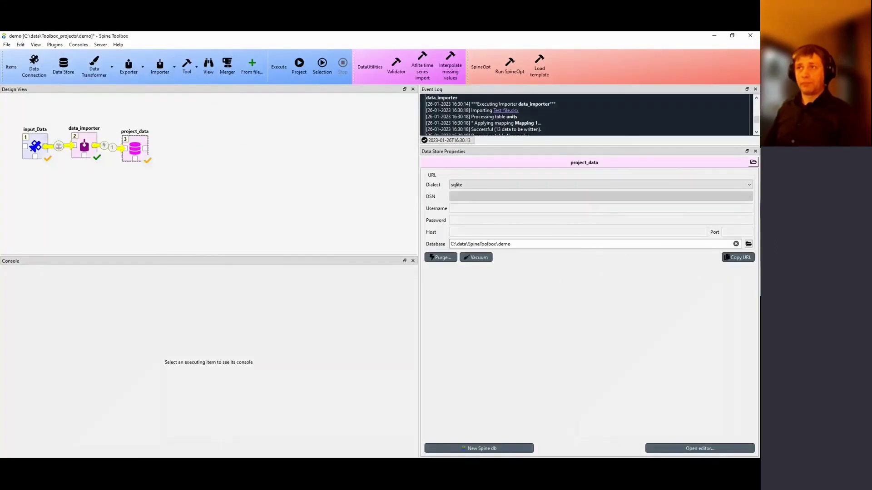
- Add an Exporter item named data_exporter to the workflow, beside the project_data store
left_click(300, 189)
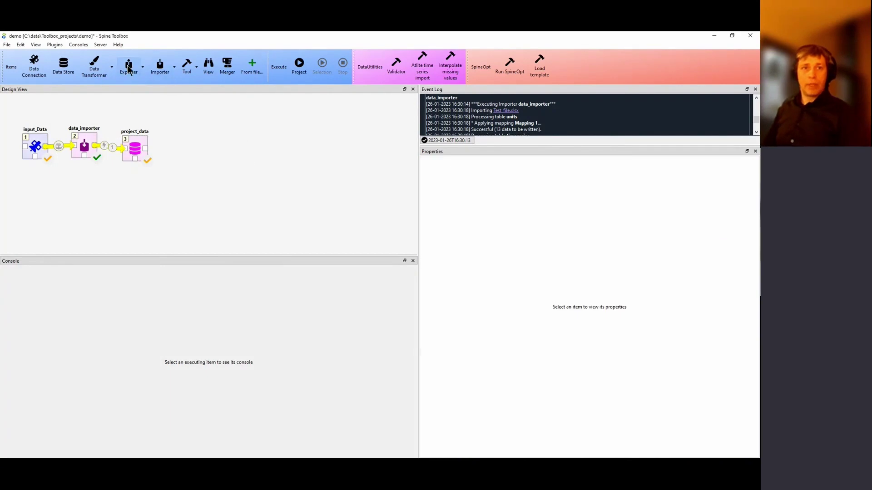
left_click_drag(128, 68, 178, 144)
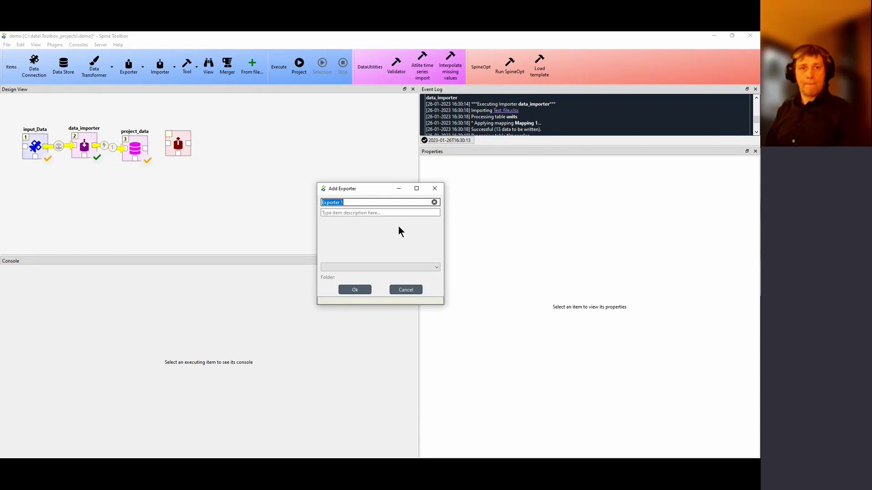
type("data")
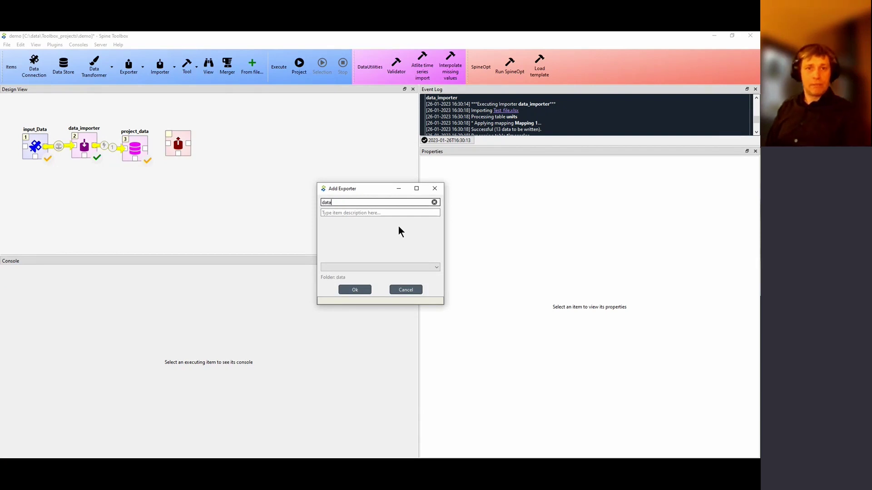
type("_exporter")
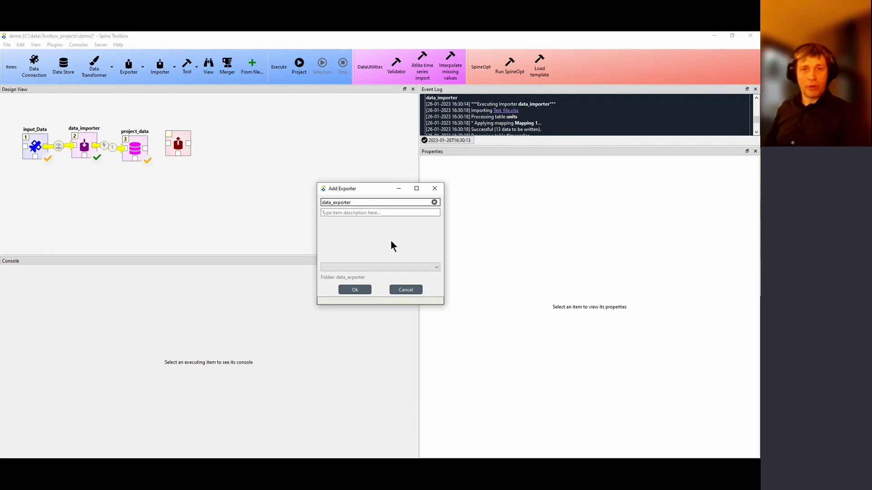
left_click(358, 291)
left_click_drag(179, 136, 179, 140)
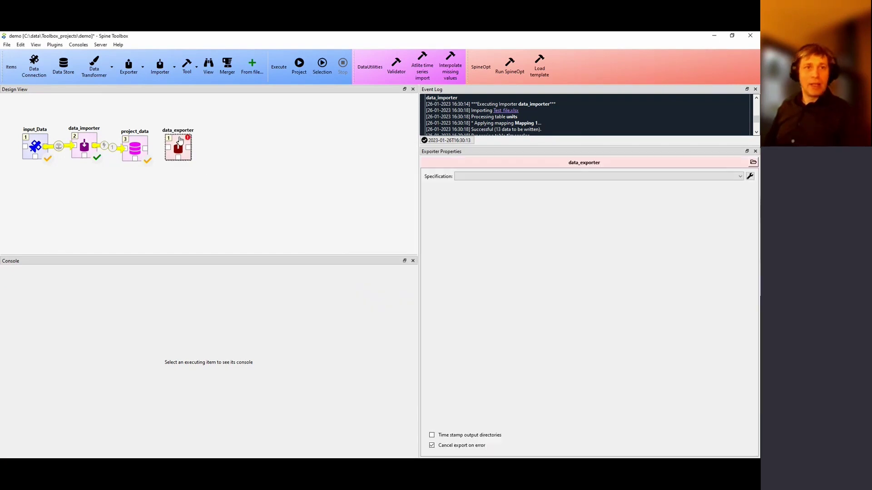
- Add a Data Connection item named results to the workflow, beside data_exporter
left_click_drag(43, 67, 226, 147)
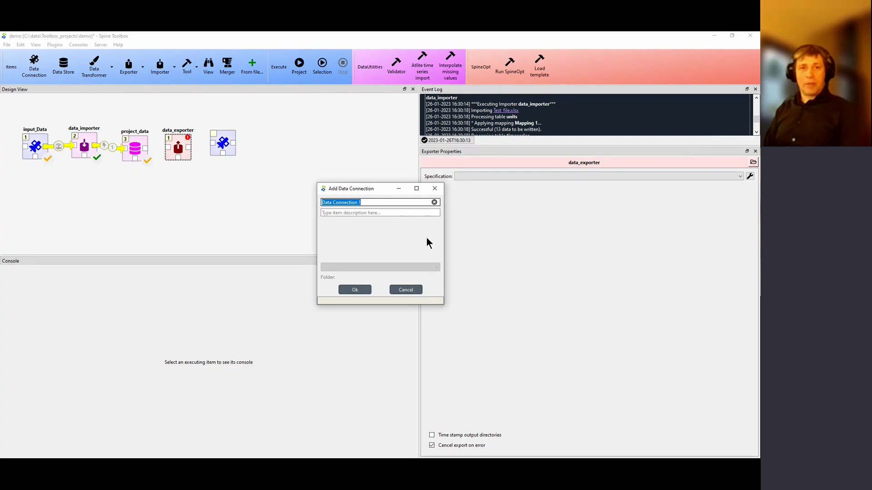
type("res")
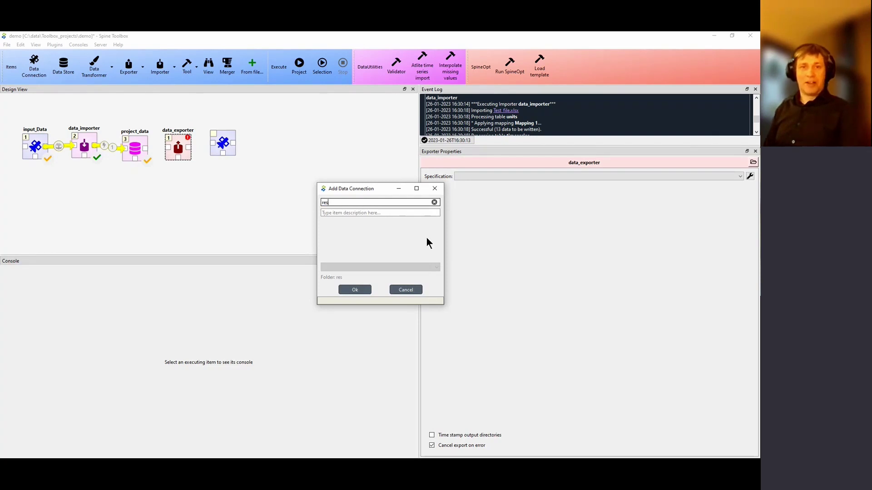
type("ults")
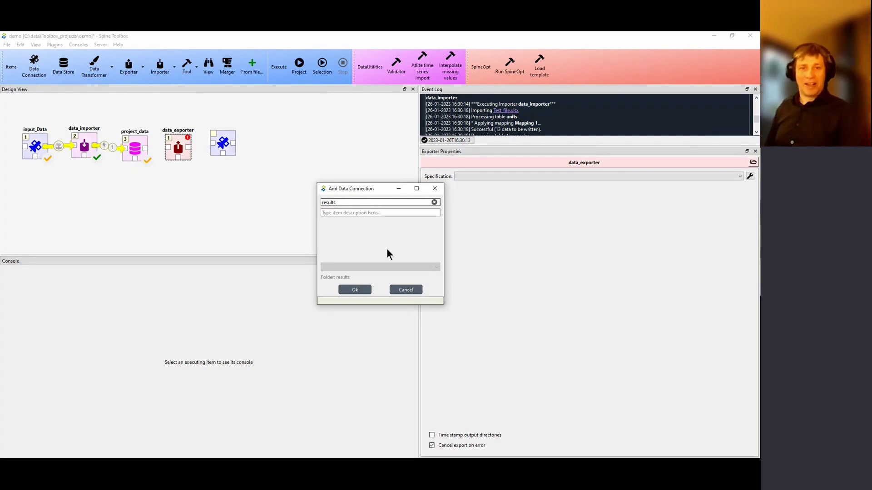
left_click(341, 290)
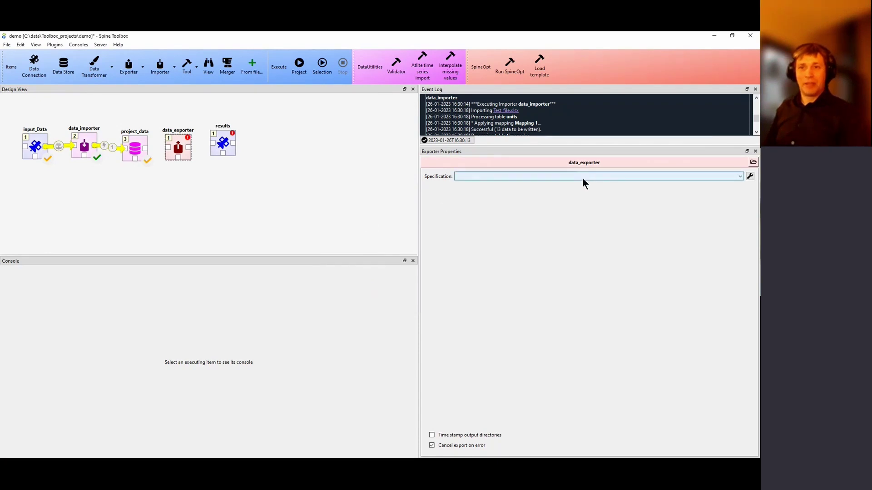
- Add the file results.csv from the Toolbox_projects folder as a file path reference of the results data connection
left_click(224, 143)
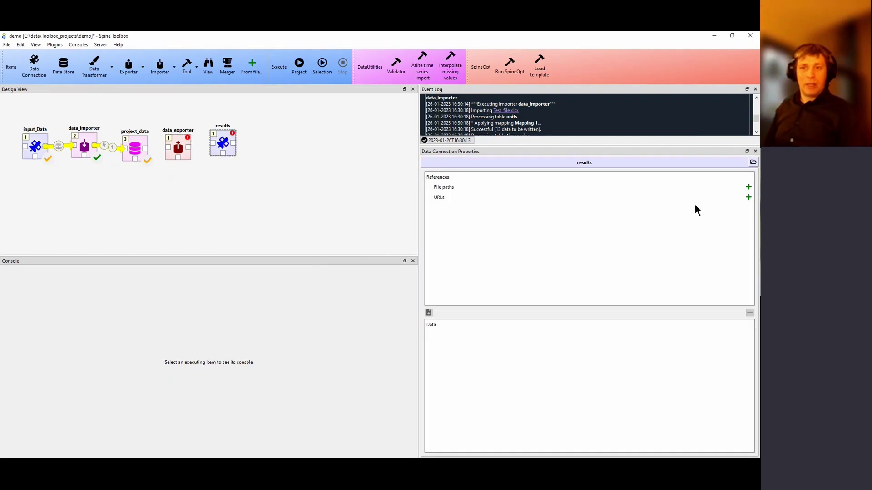
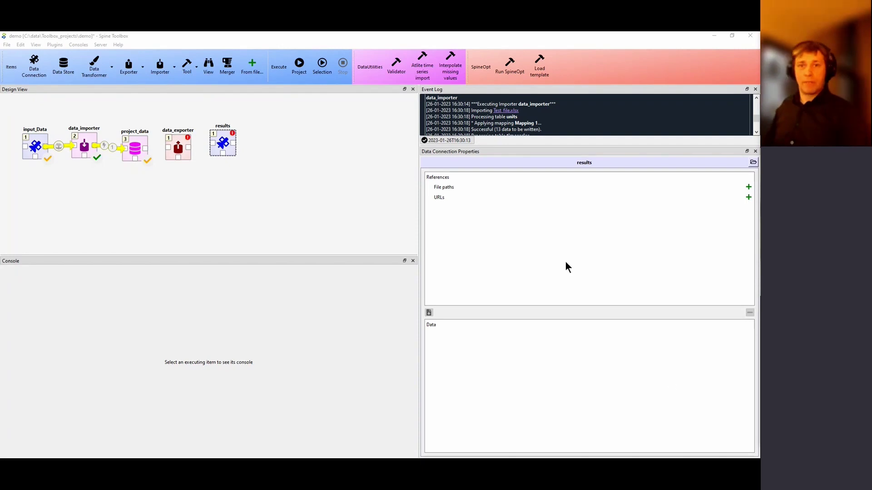
left_click(748, 188)
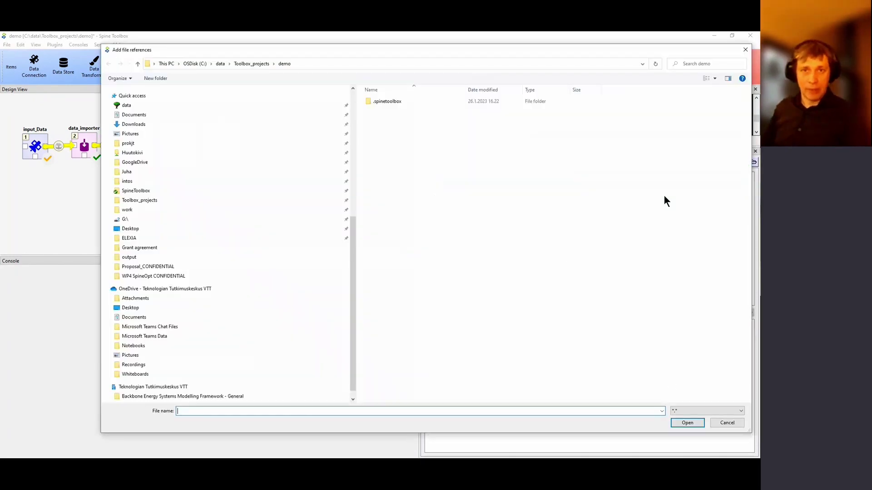
left_click(251, 63)
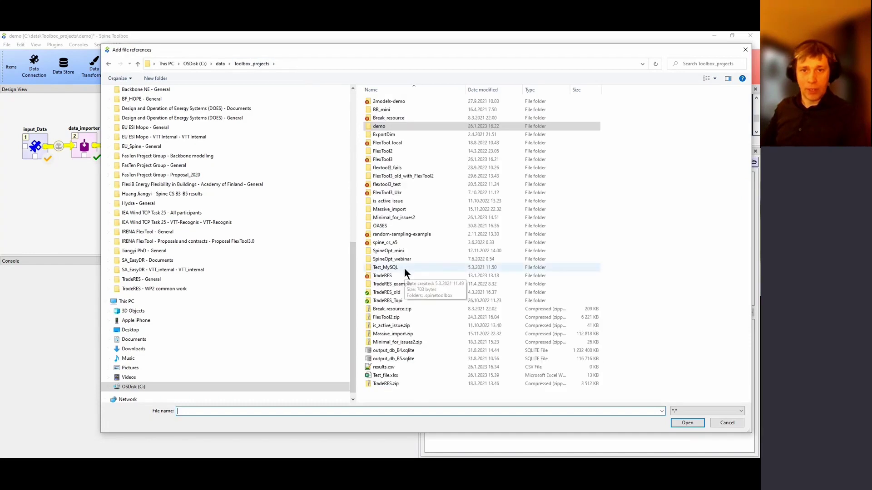
left_click(380, 366)
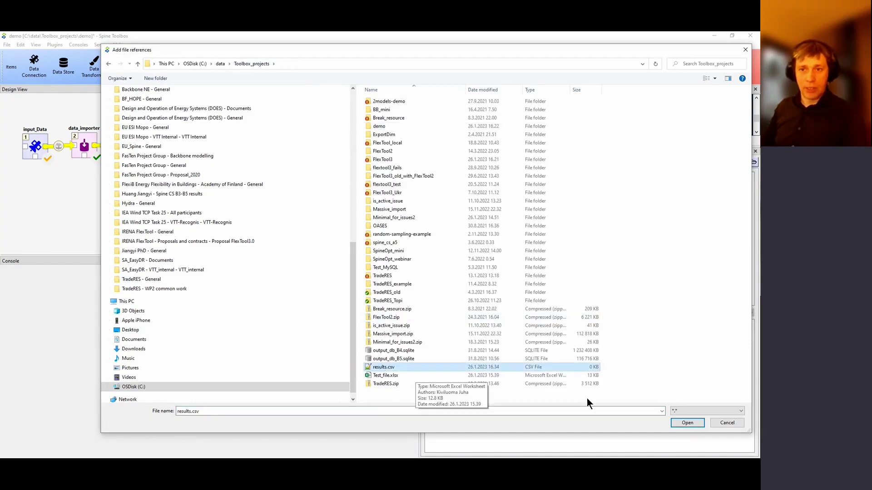
left_click(686, 420)
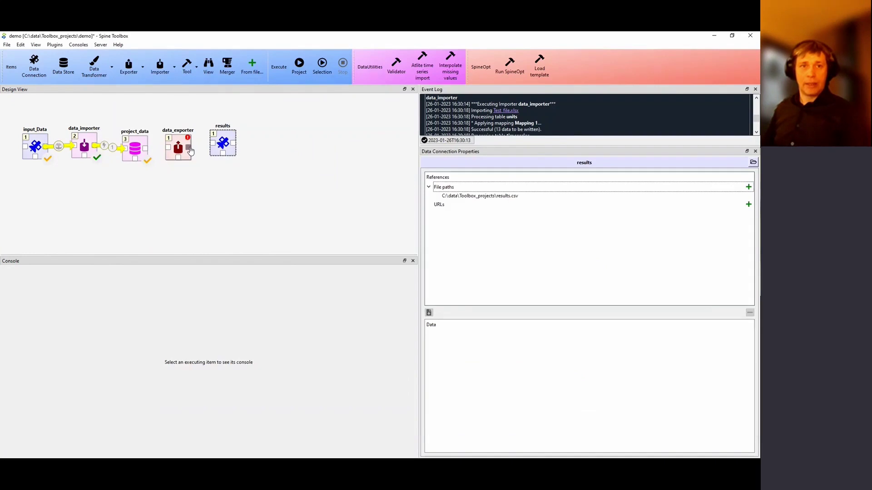
- Connect project_data to data_exporter and data_exporter to results, and shift the results item slightly away from the exporter
left_click(147, 153)
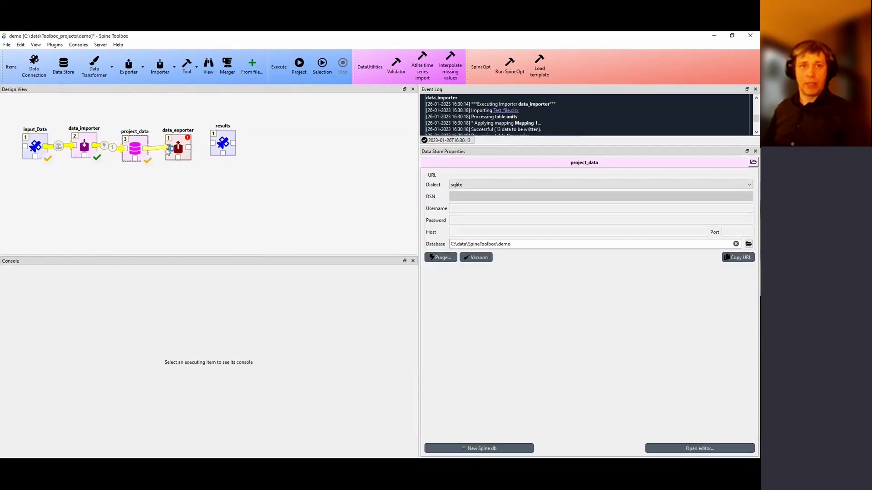
left_click(187, 151)
left_click(188, 151)
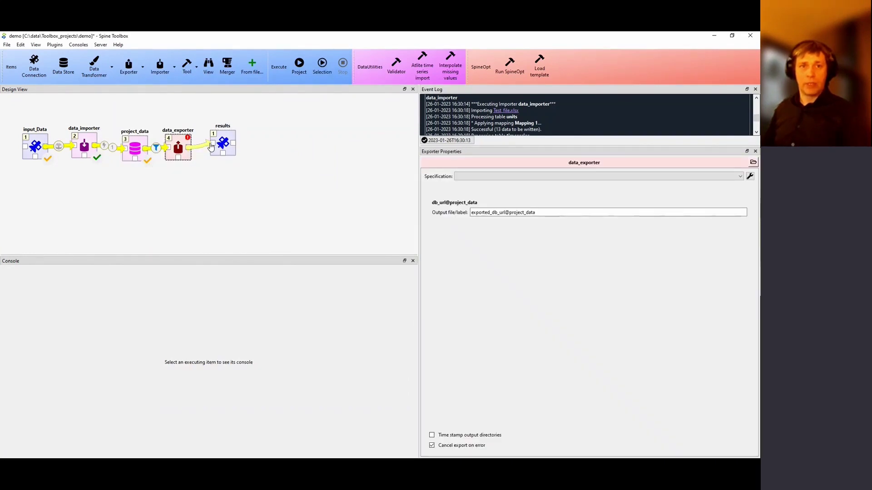
left_click(213, 147)
left_click(223, 145)
left_click_drag(223, 145, 228, 145)
- Open the specification editor for data_exporter and maximize its window
left_click(183, 139)
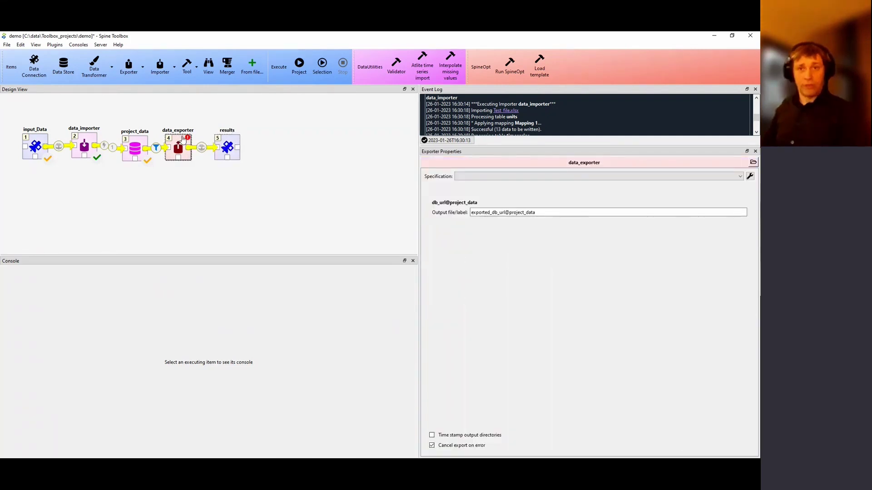
mouse_move(184, 138)
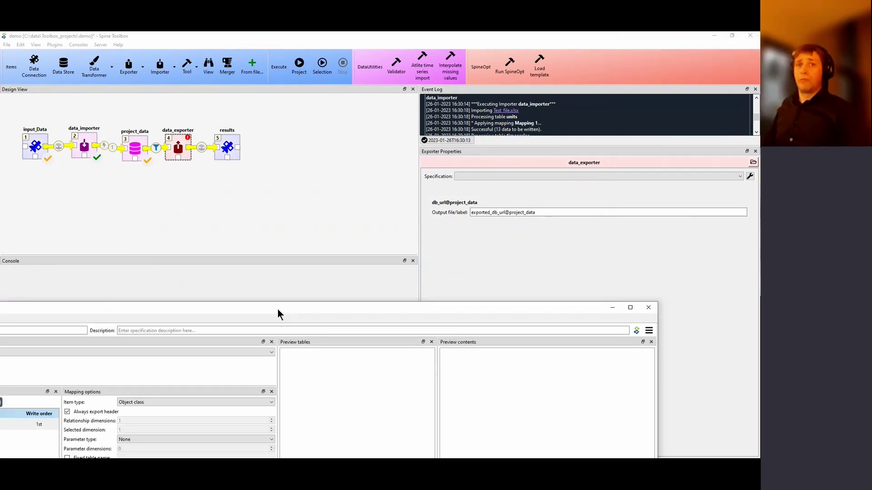
double_click(279, 307)
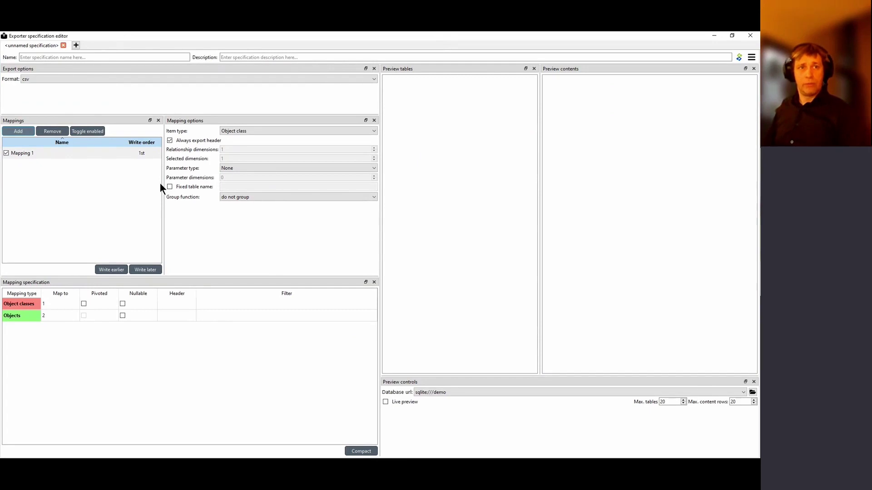
- Rename the exporter mapping Mapping 1 as fuel_price and enable the live preview of the exported tables
double_click(20, 153)
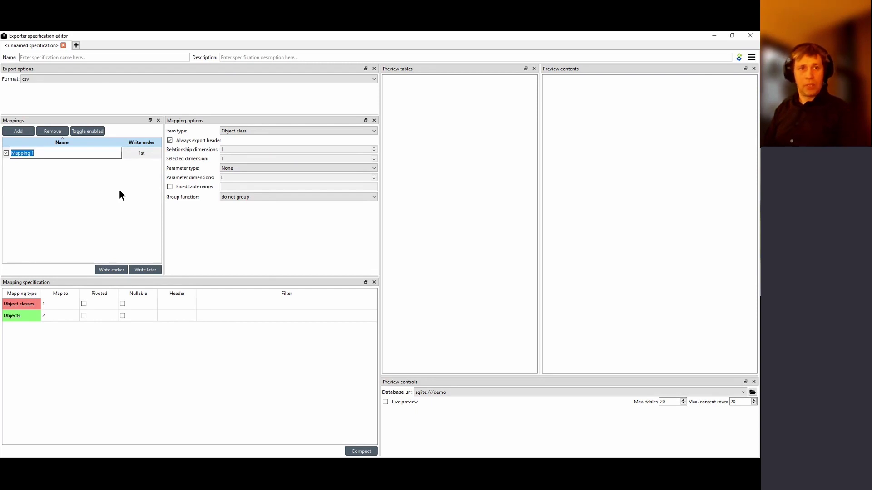
type("fuel_")
type("pric")
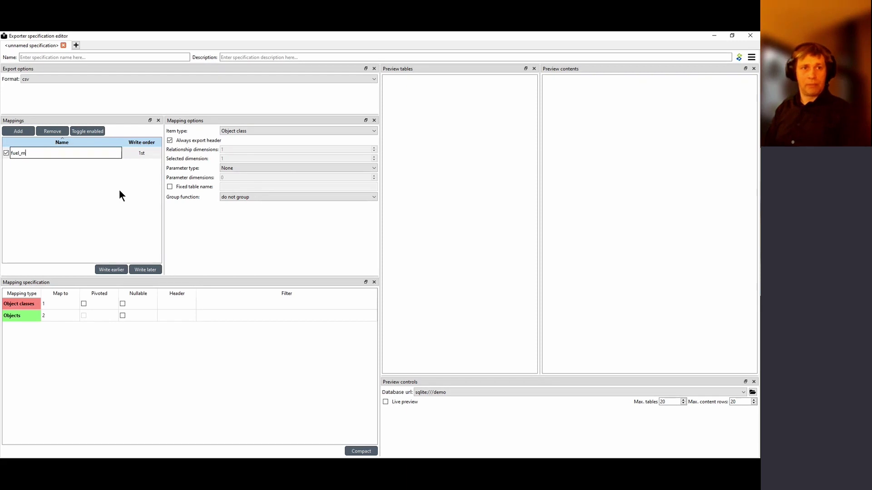
type("e")
key("Return")
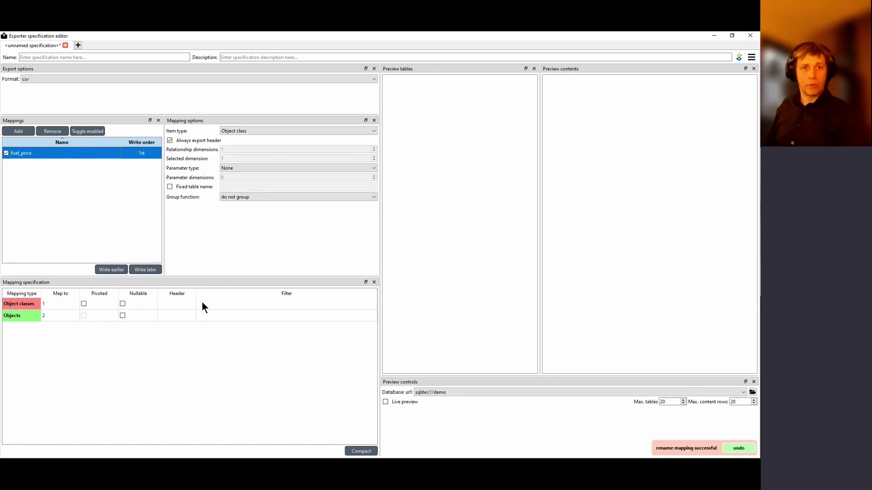
left_click(385, 402)
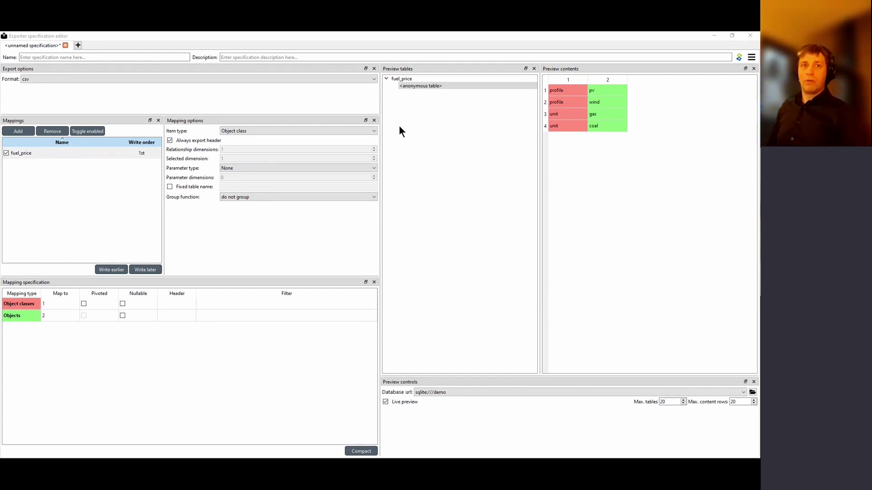
- Minimize the specification editor, remove the results data connection from the project, and show the properties of data_exporter
left_click(714, 36)
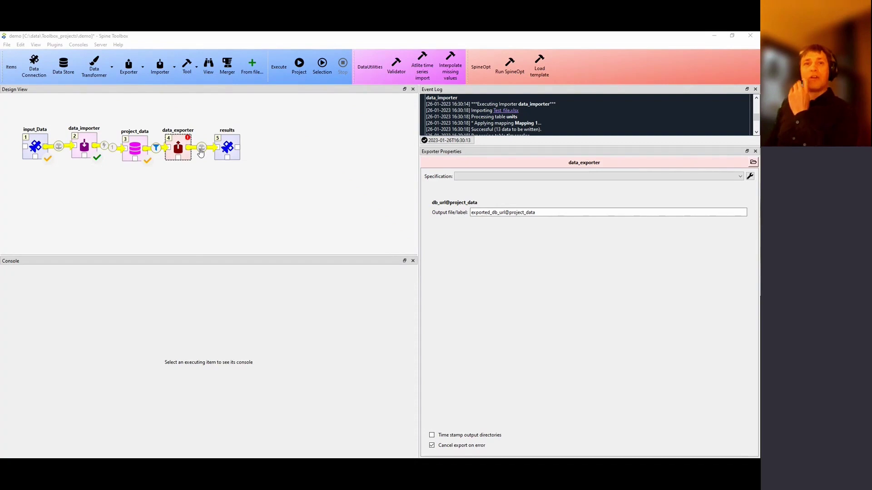
left_click(229, 146)
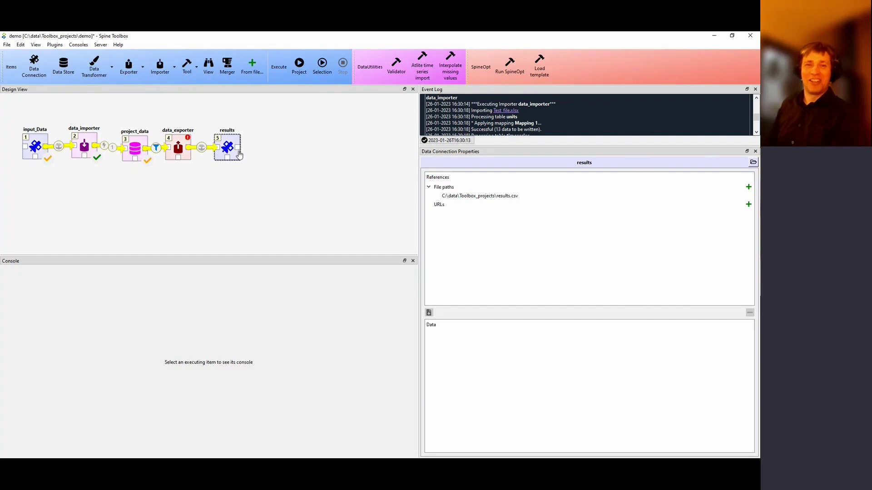
key("Delete")
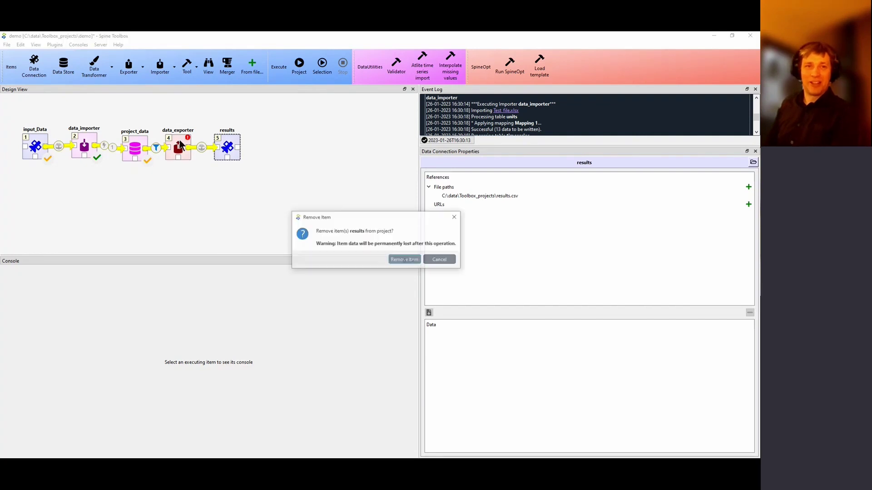
left_click(411, 260)
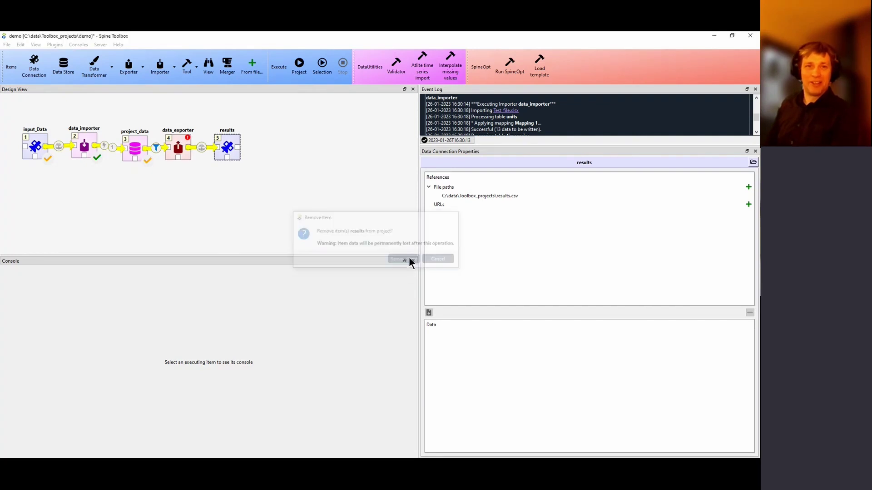
left_click(180, 143)
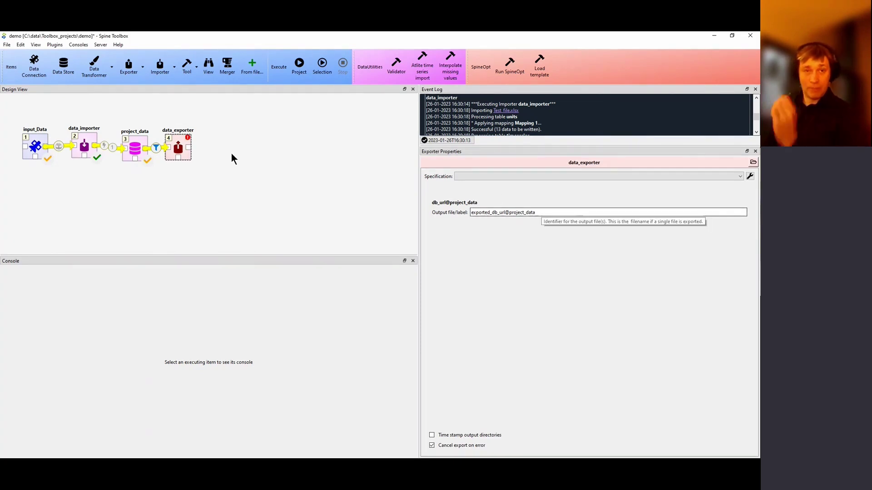
- Open a new specification for data_exporter in the specification editor and name it export_results
double_click(179, 144)
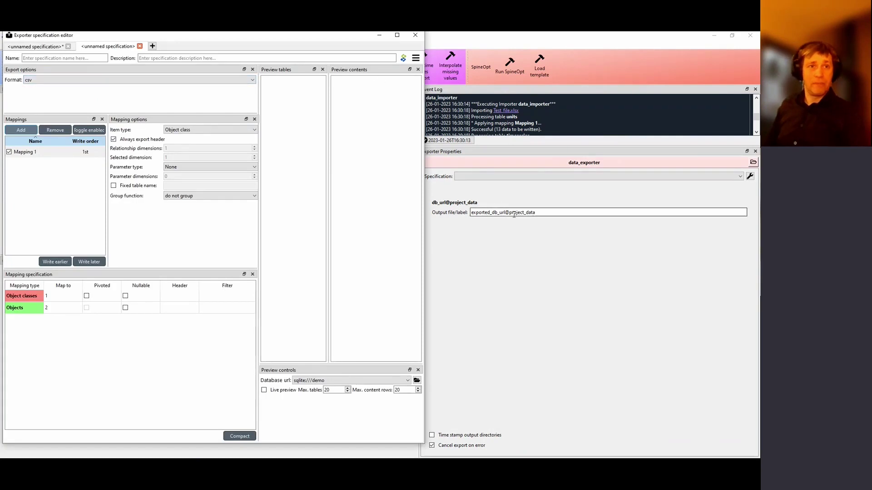
left_click(55, 58)
type("e")
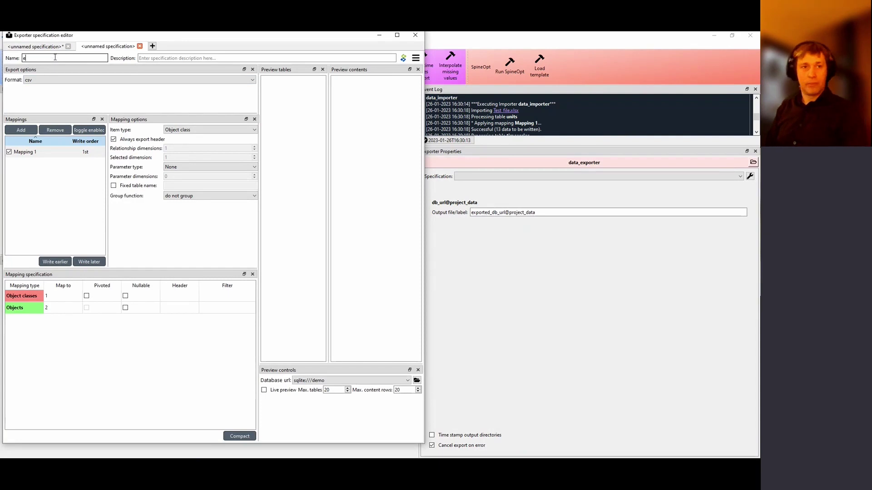
type("xport_results")
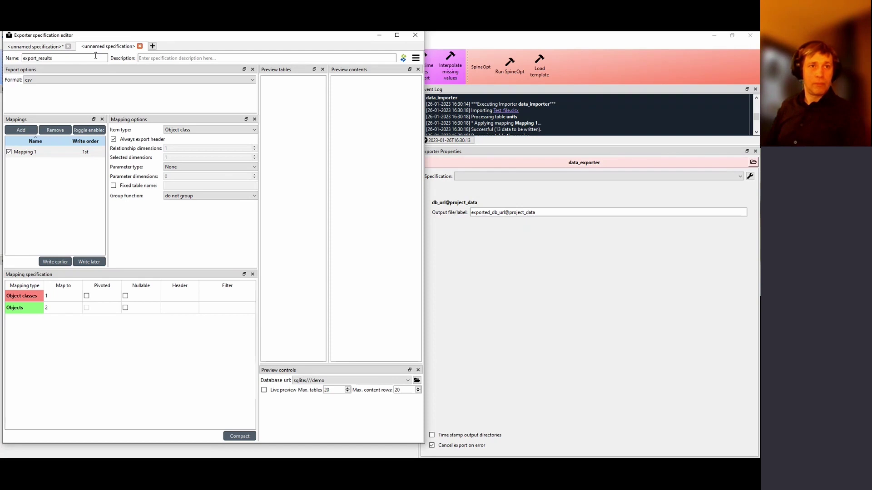
- Try to close the other, unnamed specification and dismiss the message about its missing name
left_click(68, 46)
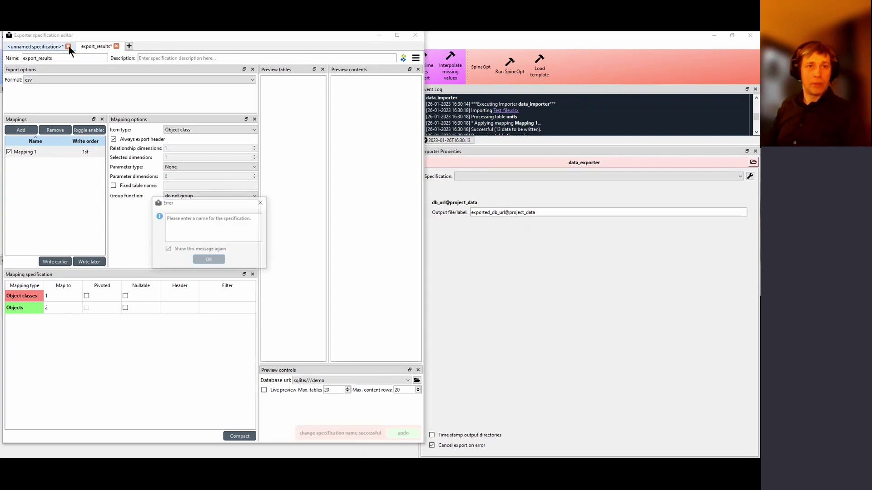
left_click(210, 254)
left_click(88, 57)
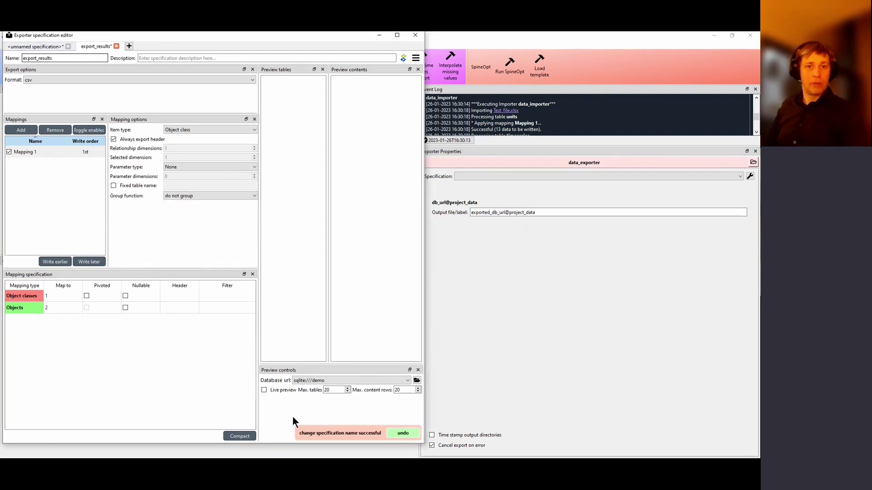
- Maximize the specification editor and save the export_results specification
left_click(397, 35)
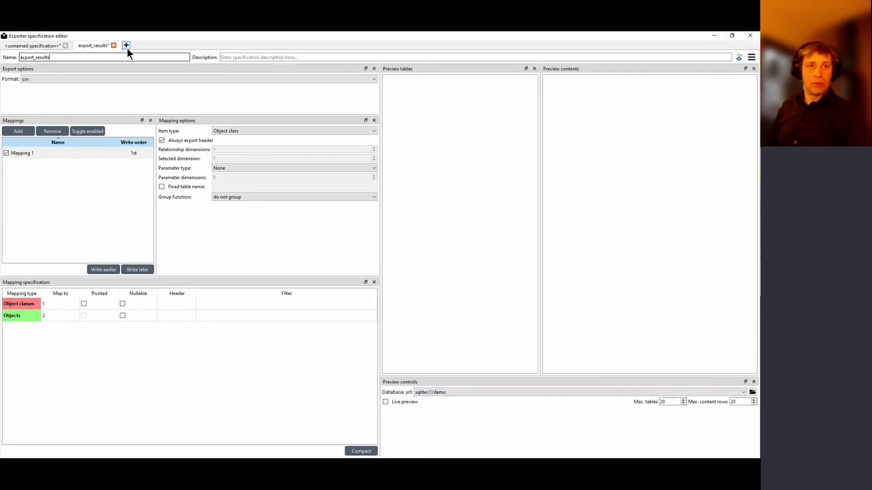
key("ctrl+s")
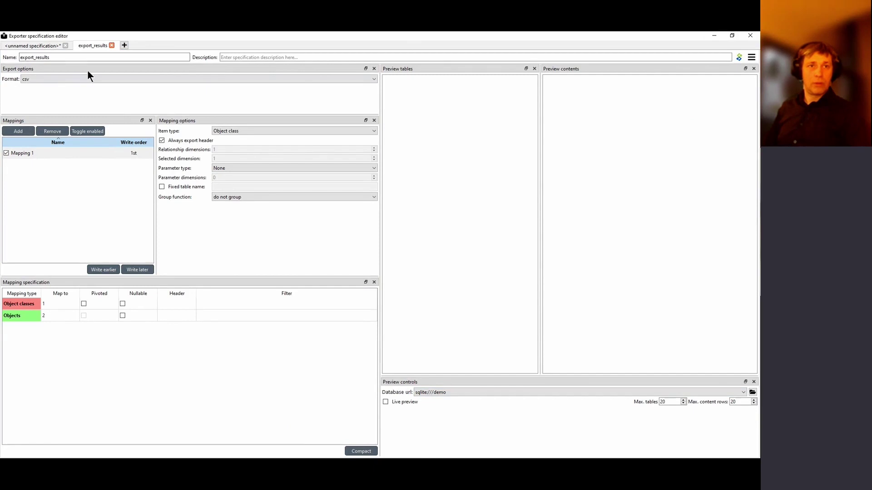
- Name the remaining unnamed specification d and close it, leaving export_results open
left_click(42, 45)
left_click(47, 57)
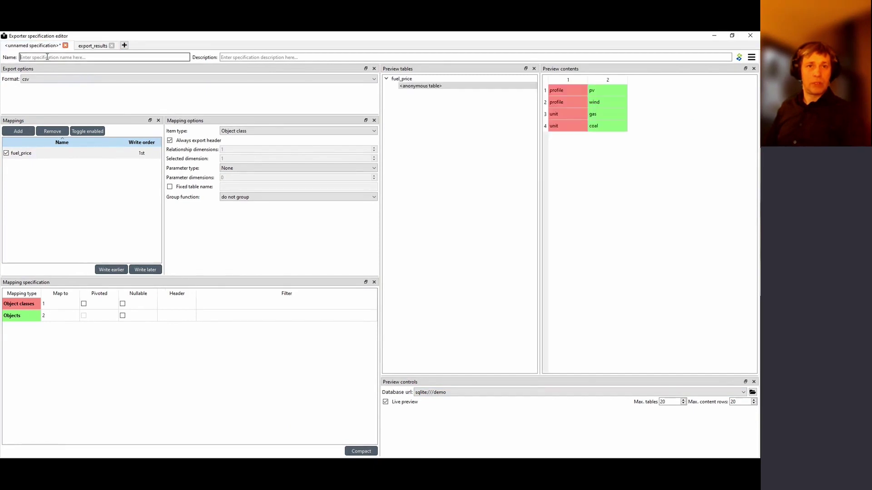
type("d")
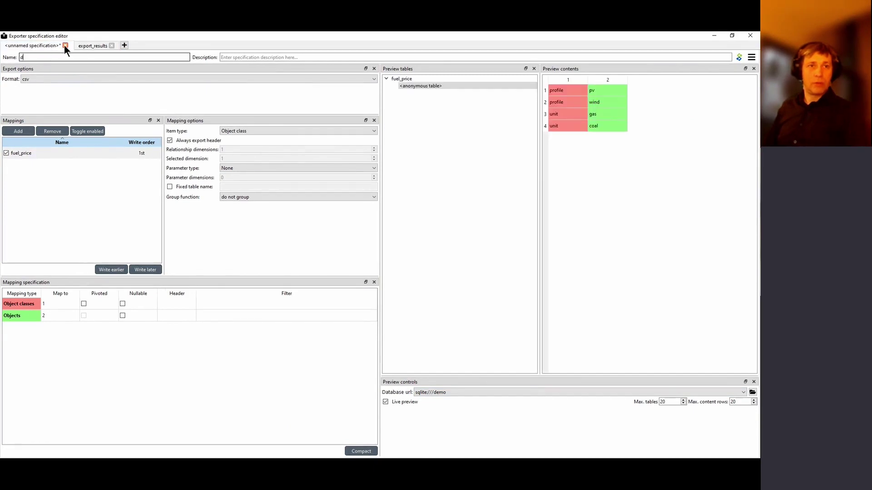
left_click(65, 45)
left_click(12, 44)
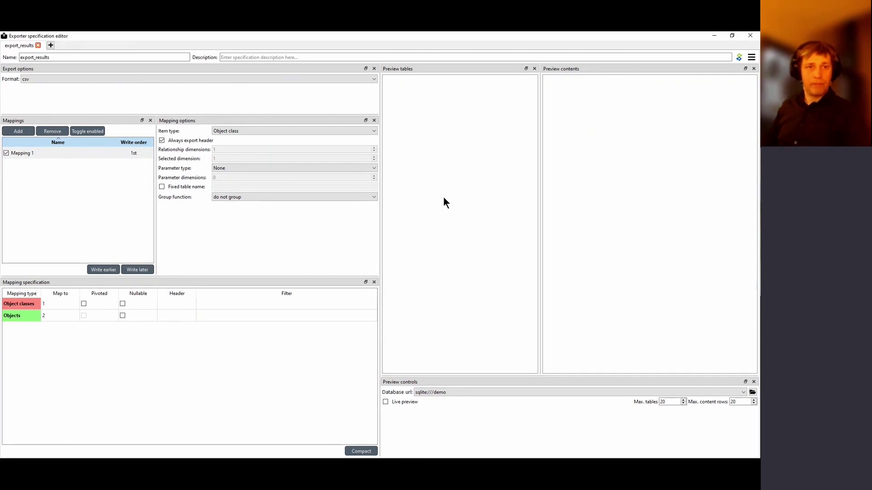
- Rename Mapping 1 of export_results as fuel_price, save the specification and close the editor
double_click(16, 154)
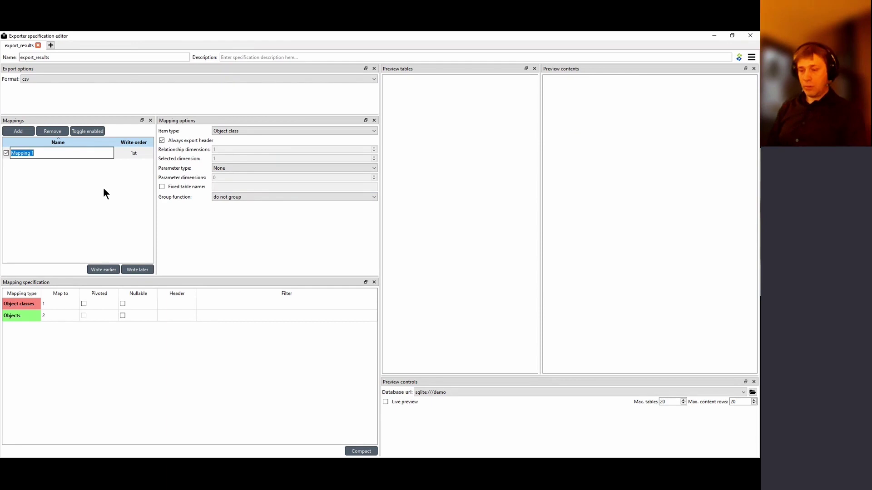
type("price")
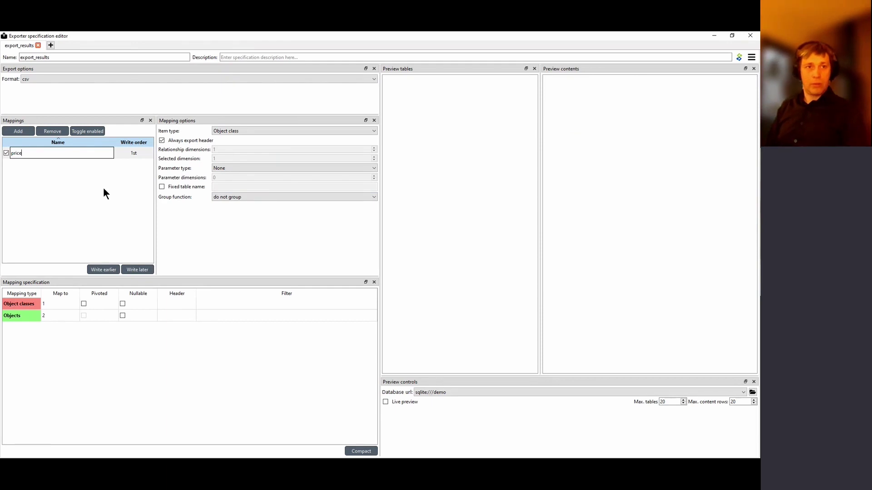
key("BackSpace")
key("BackSpace")
key("BackSpace")
key("BackSpace")
key("BackSpace")
type("fuel_price")
key("Return")
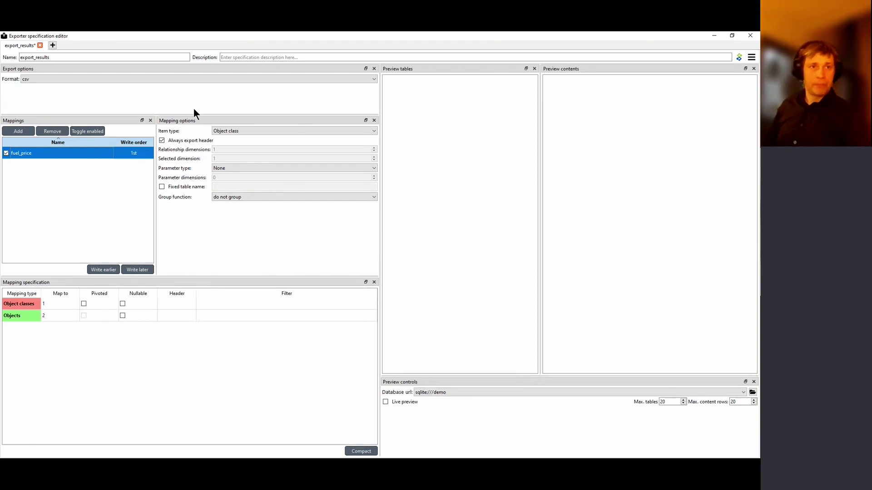
key("ctrl+s")
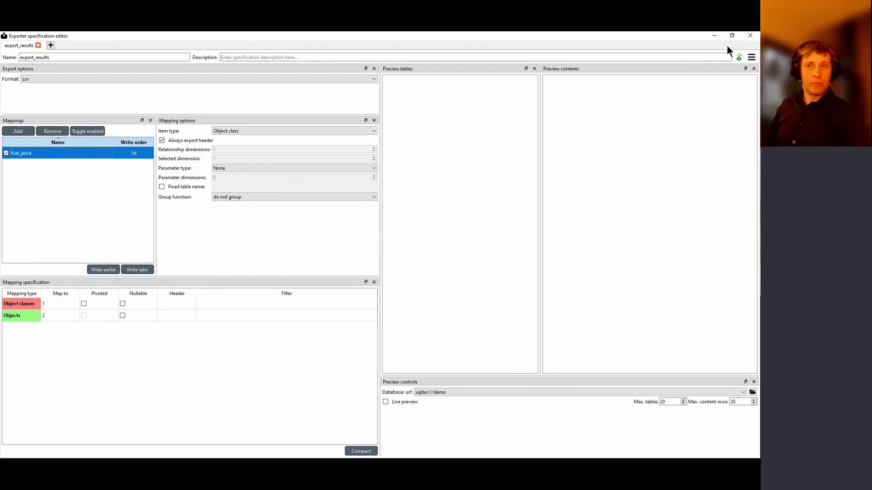
left_click(750, 36)
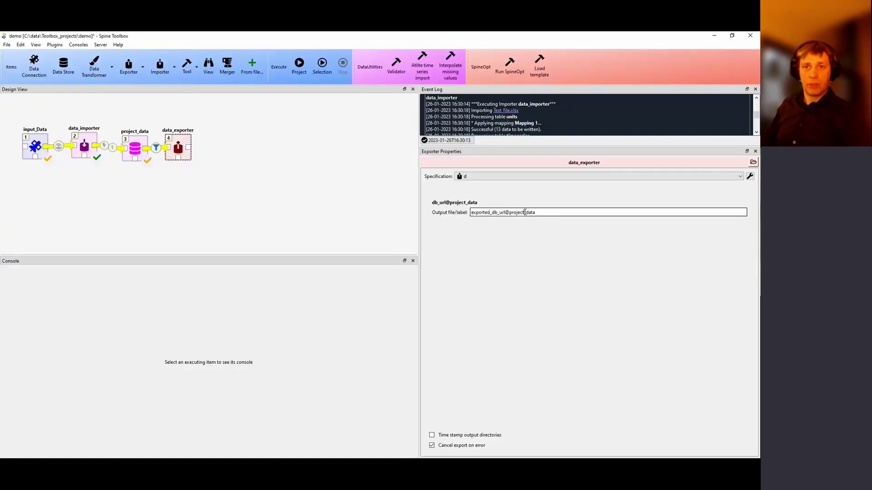
left_click_drag(538, 212, 499, 217)
left_click(498, 218)
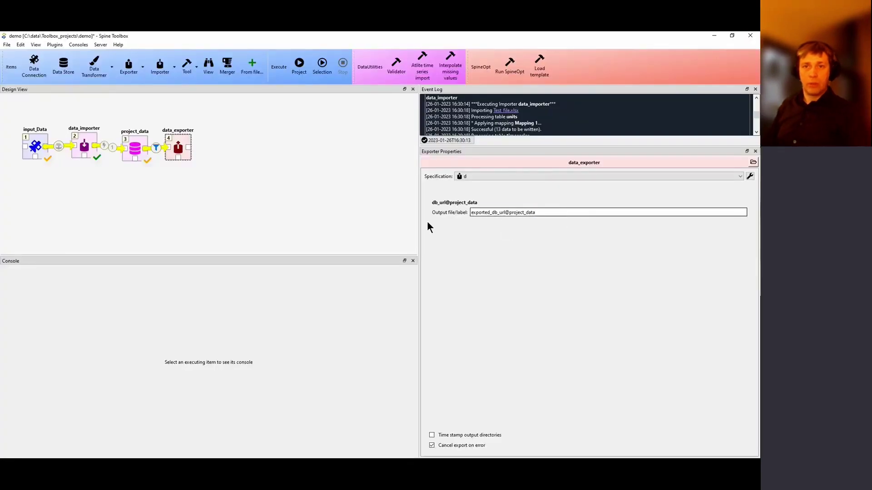
key("ctrl+a")
key("End")
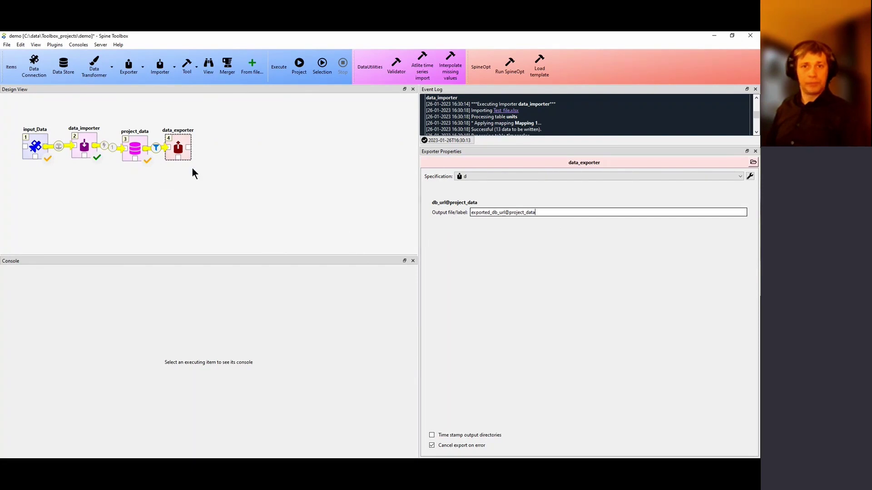
- Assign the export_results specification to data_exporter and reselect the item to show its properties
left_click(550, 177)
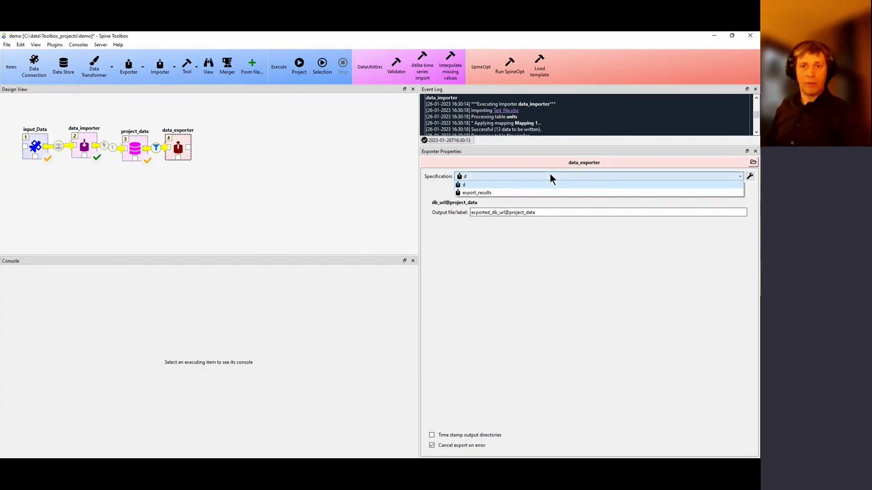
left_click(530, 192)
left_click(225, 125)
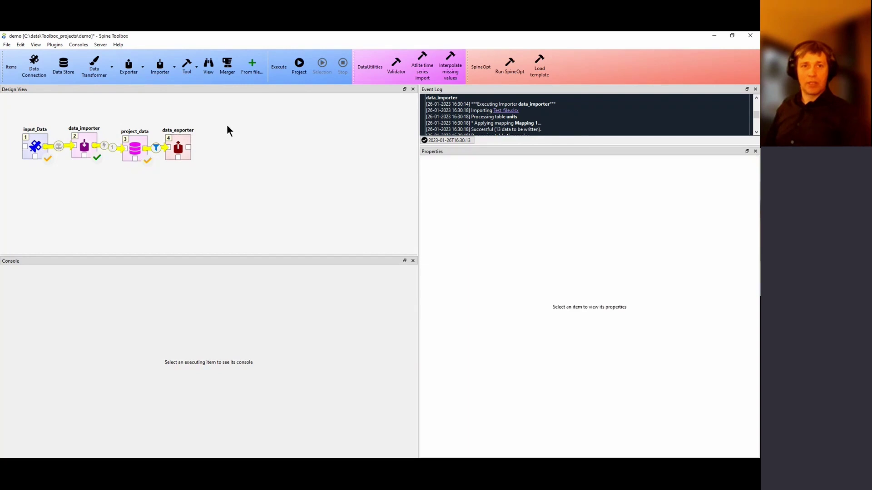
left_click(184, 143)
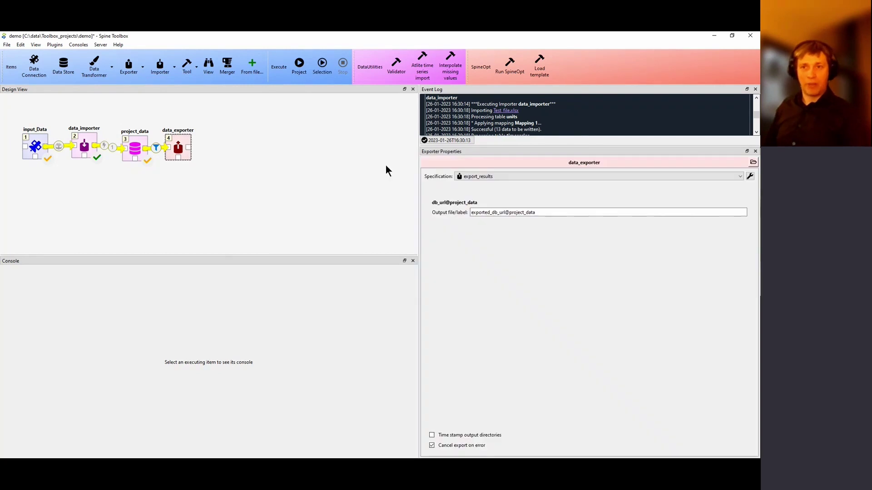
- Open export_results for editing, set the fuel_price mapping's parameter type to Value, and enable the live preview
left_click(750, 176)
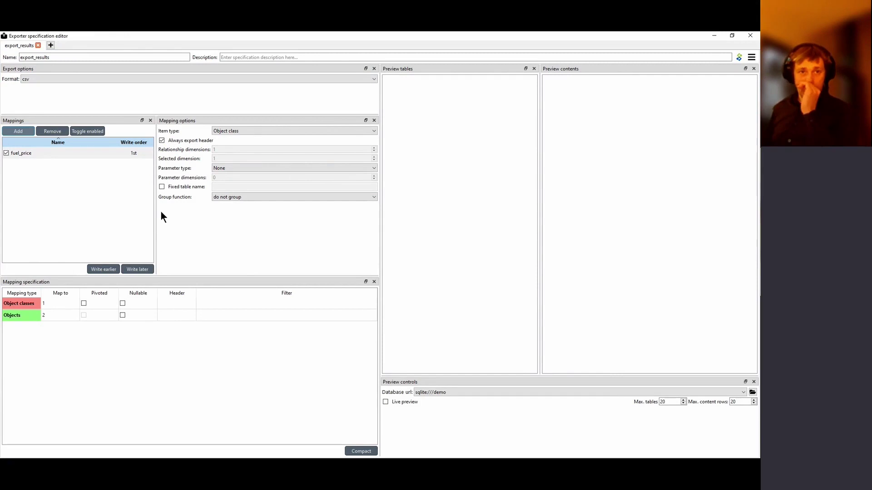
left_click(238, 168)
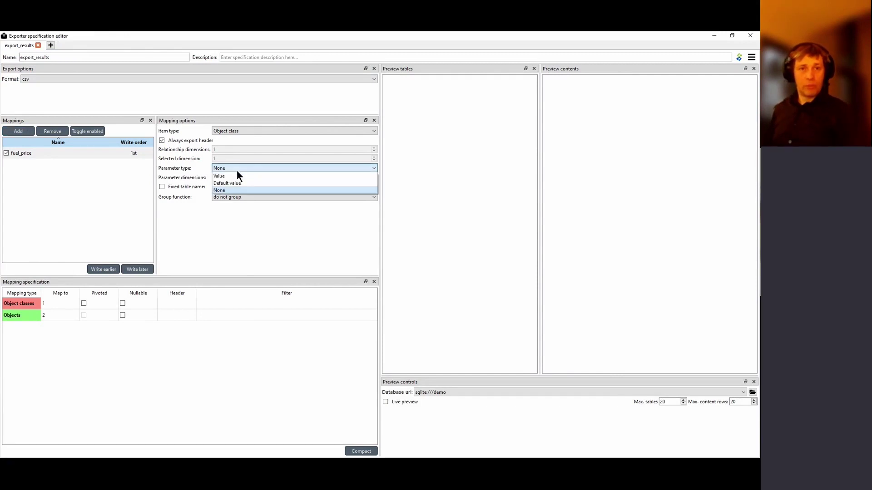
left_click(235, 176)
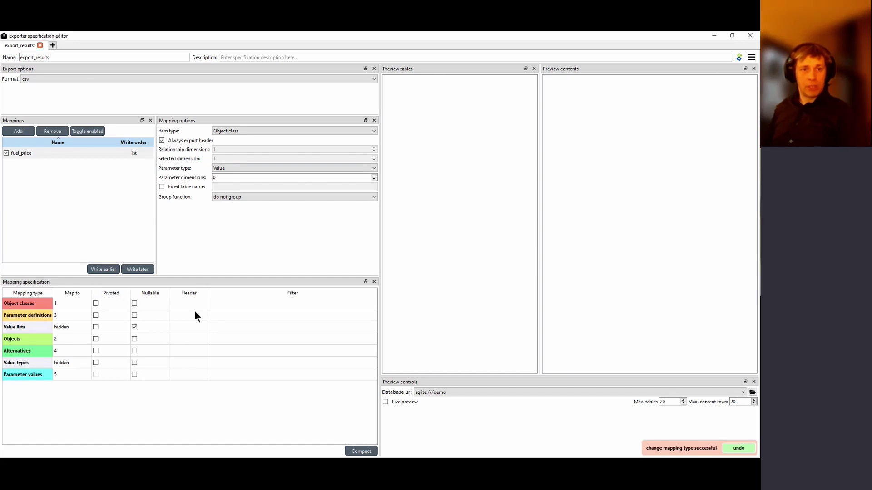
left_click(402, 402)
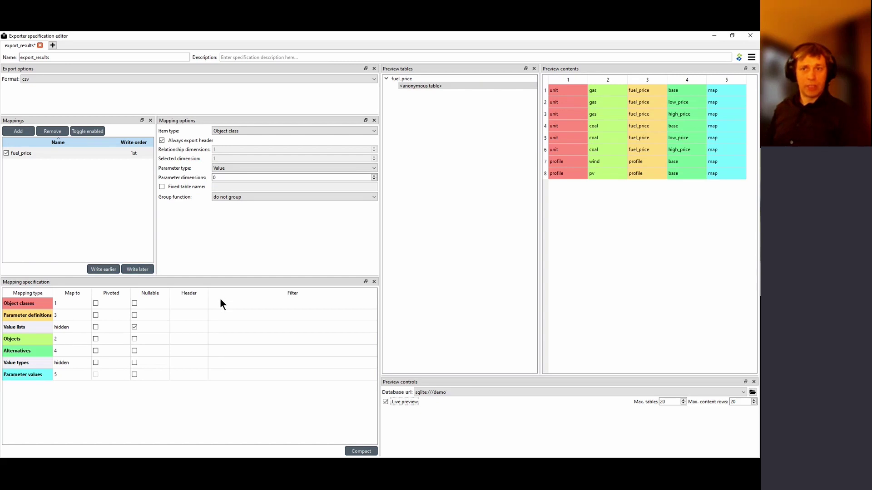
- Filter the Object classes of the fuel_price mapping with the regular expression ^unit$
left_click(248, 305)
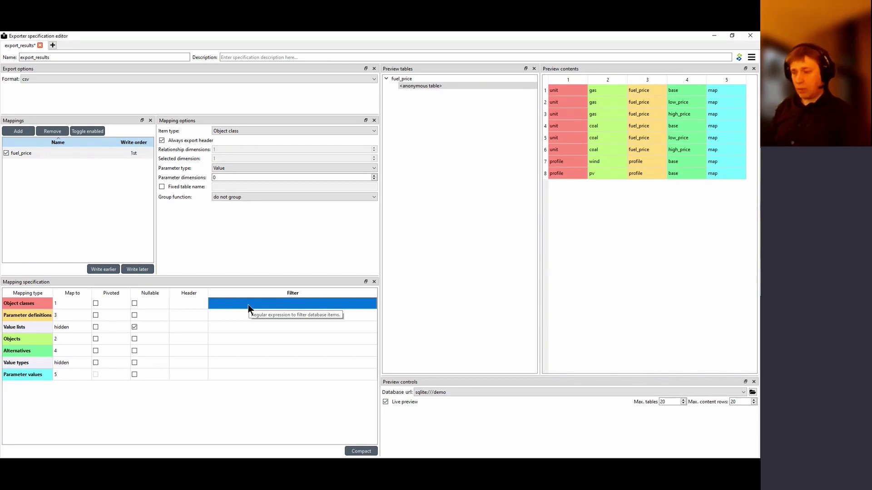
double_click(248, 304)
type("^unit")
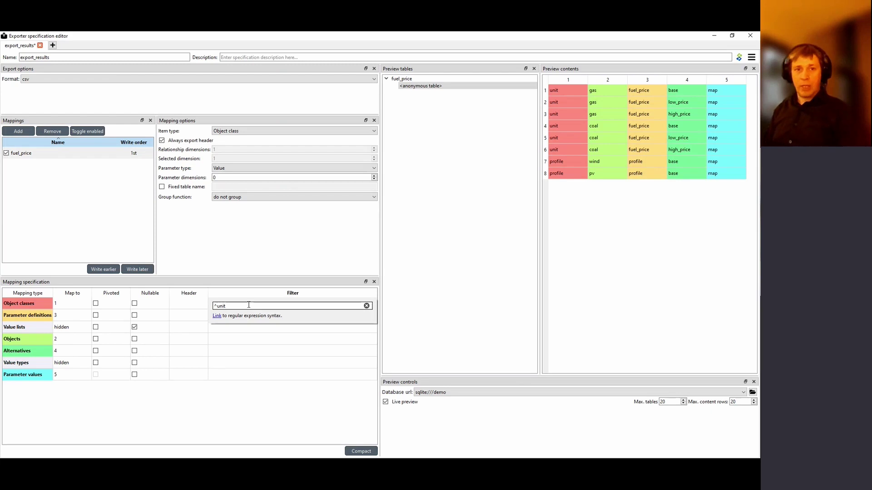
type("$")
key("Return")
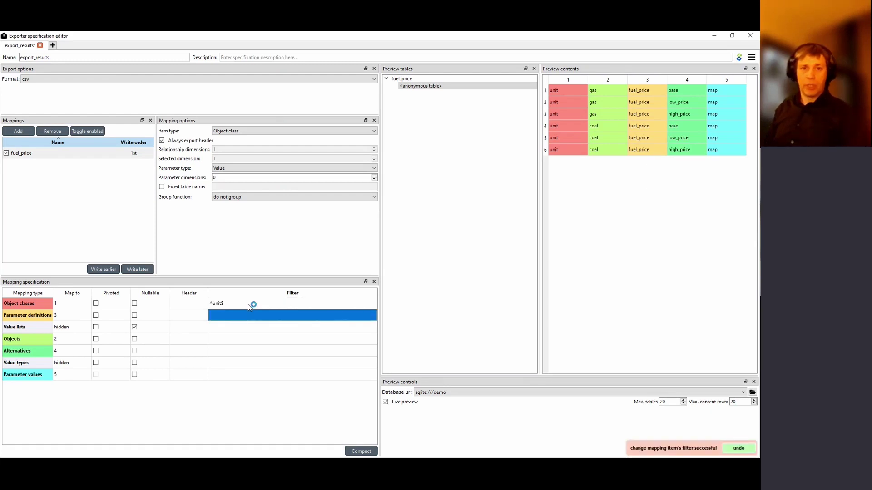
- Re-enter the Object classes filter as unit and edit it back to the exact-match expression ^unit$
left_click(249, 306)
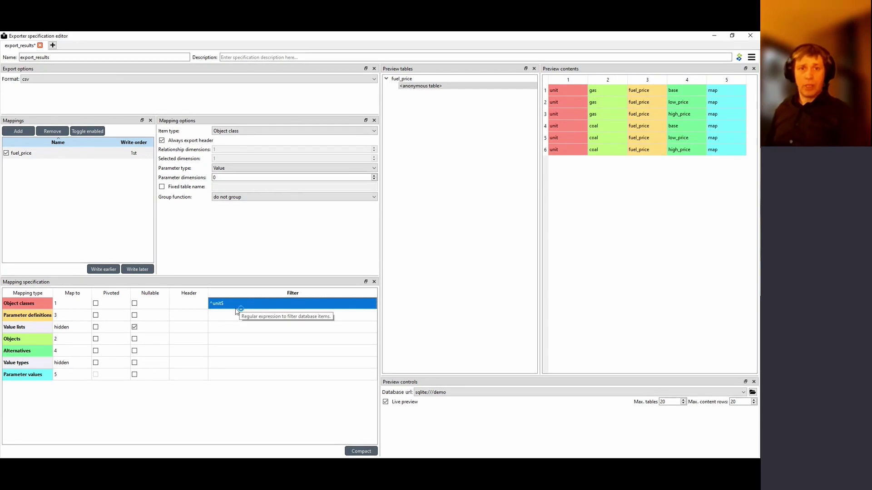
left_click(219, 317)
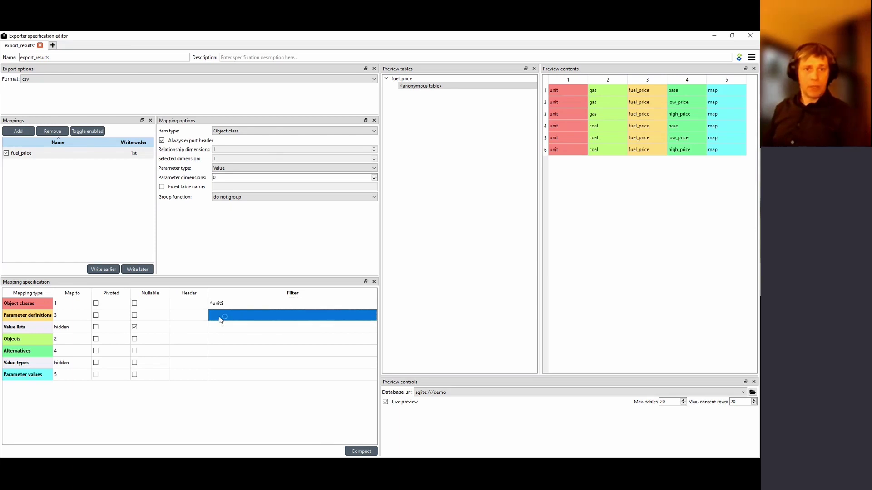
key("Up")
type("unit")
key("Return")
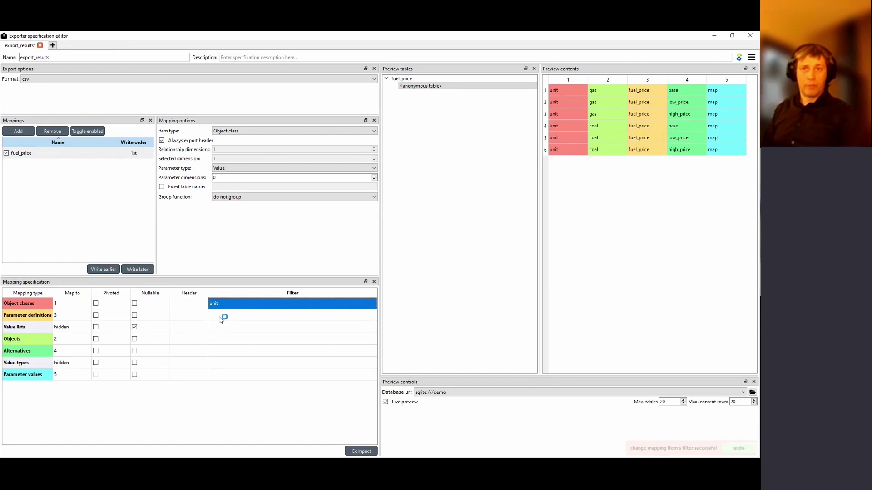
key("F2")
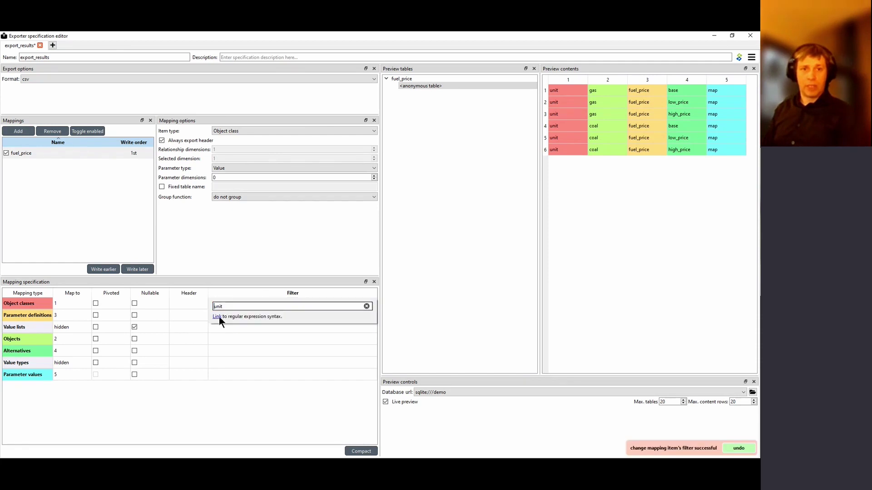
type("^")
key("End")
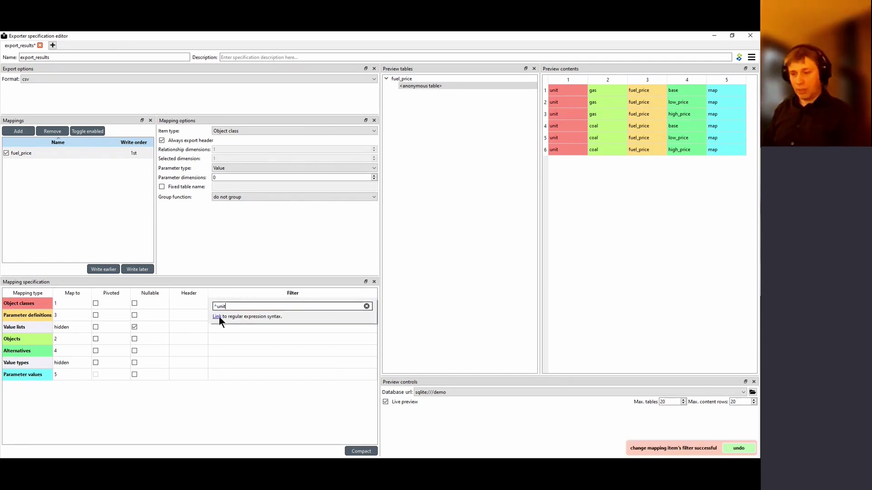
key("Return")
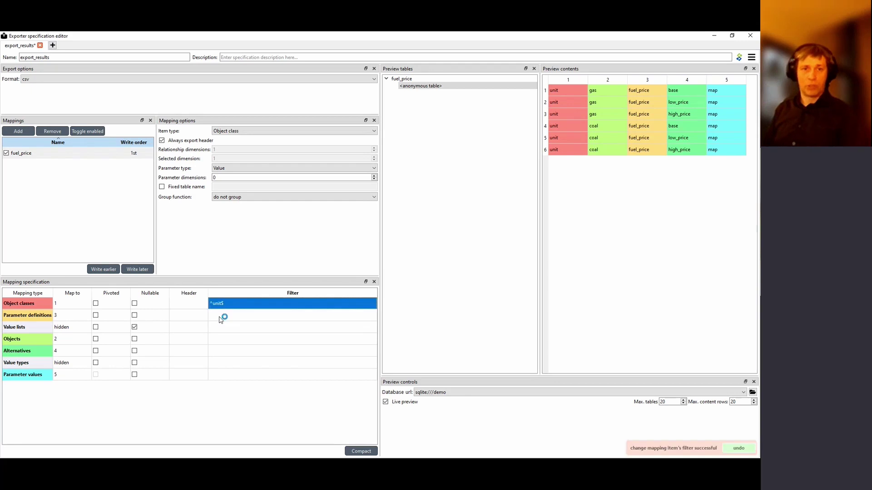
- Set the header of the Object classes row to unit
left_click(219, 317)
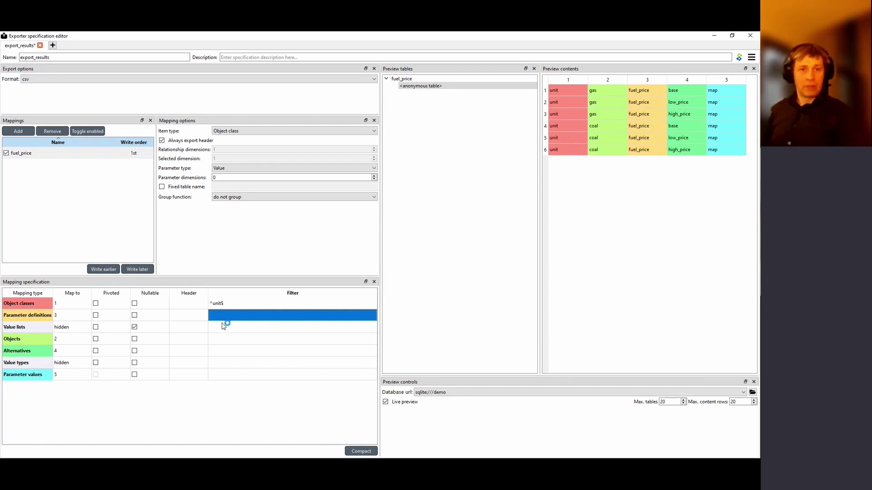
left_click(183, 309)
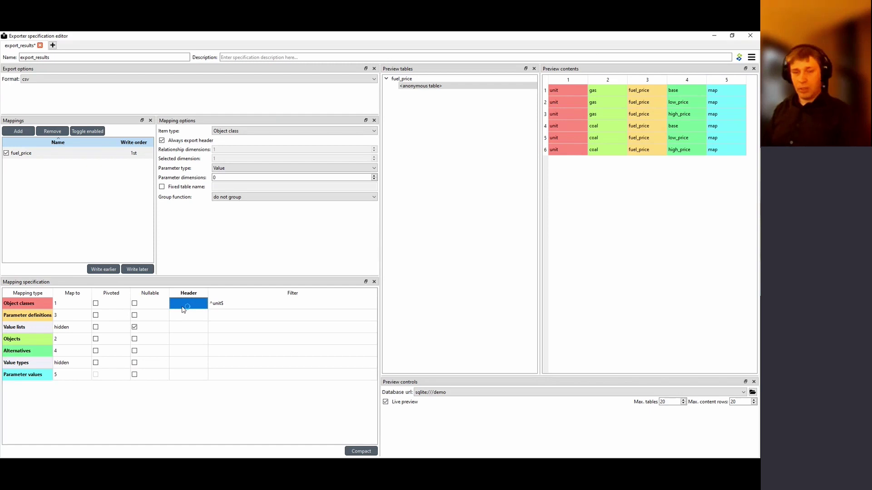
double_click(184, 309)
type("unit")
key("Return")
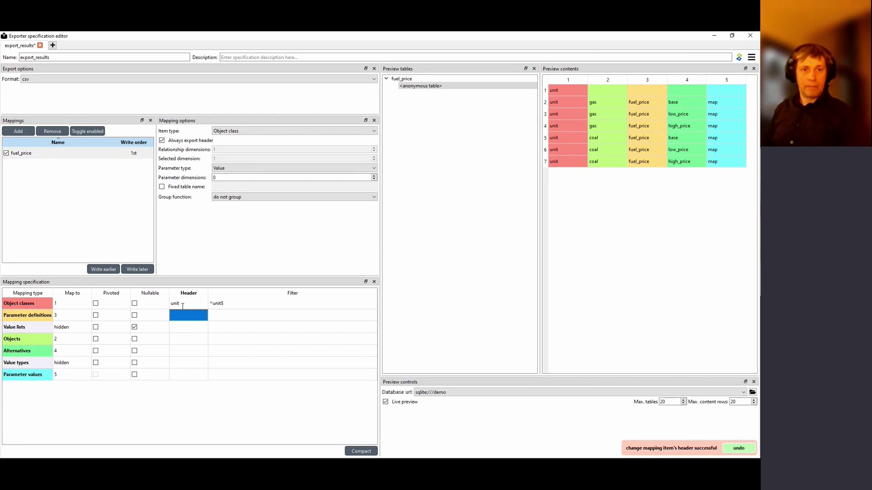
- Filter the Parameter definitions of the mapping with the expression fuel_price
key("Tab")
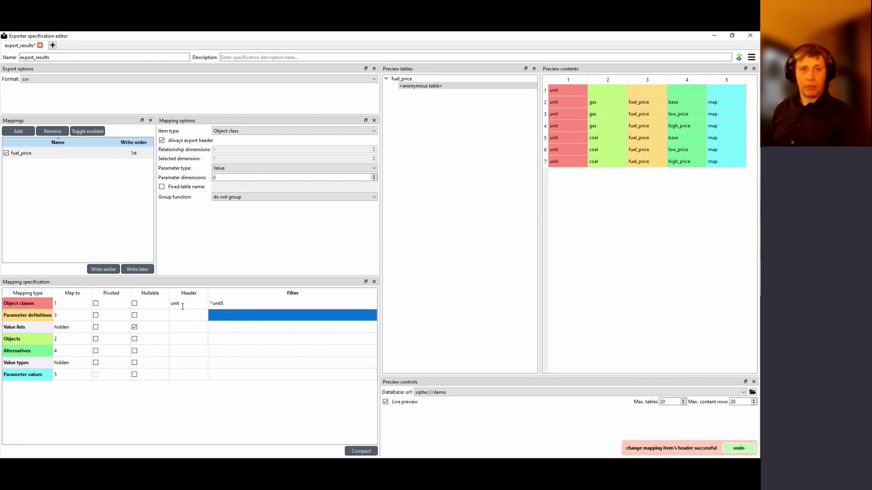
key("F2")
type("fuel_price")
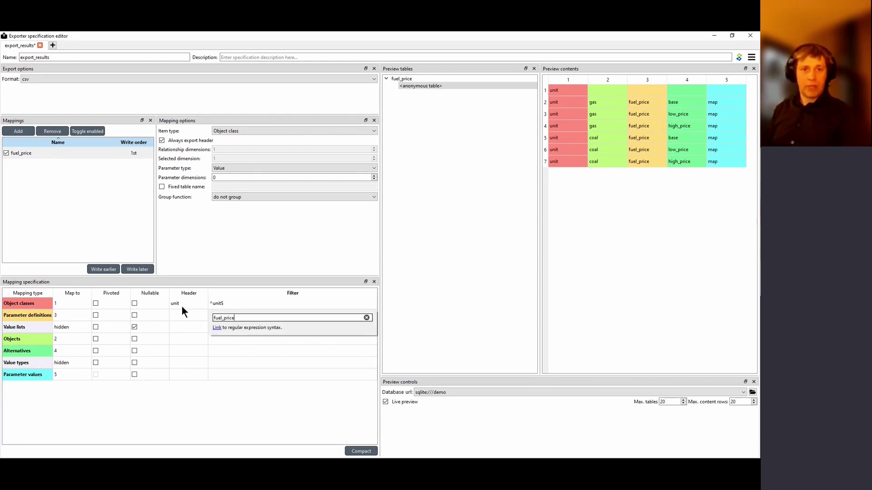
key("Return")
key("Left")
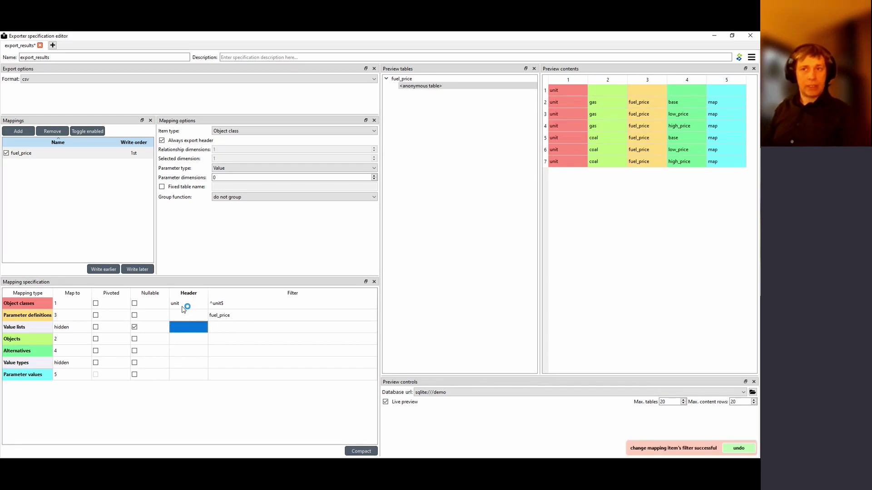
- Set the header of the Objects row to unit
key("Up")
key("Left")
key("Right")
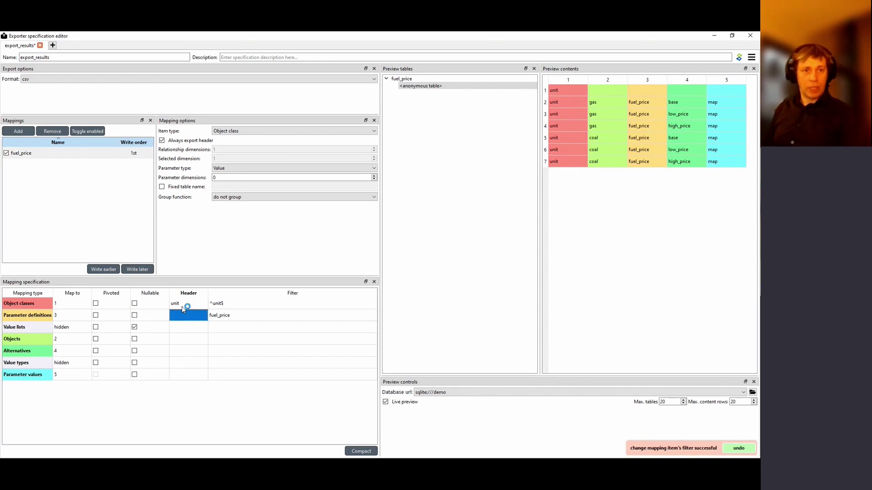
key("Down")
key("Down")
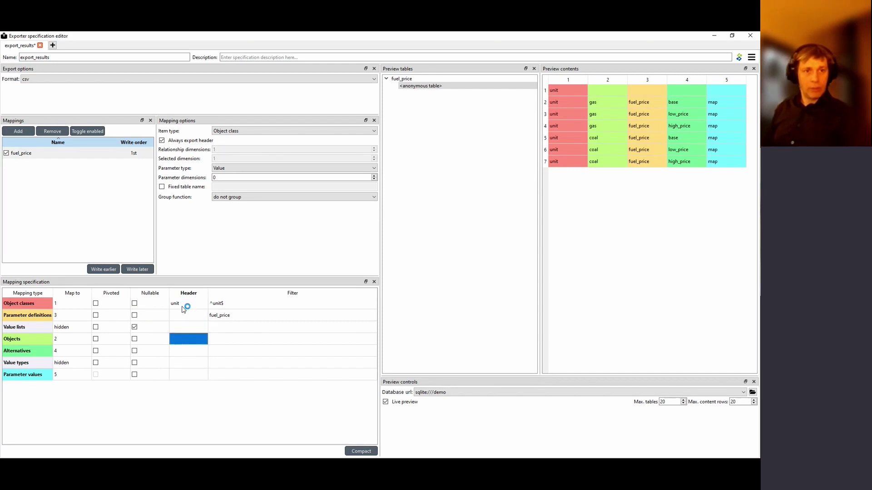
key("Up")
key("Up")
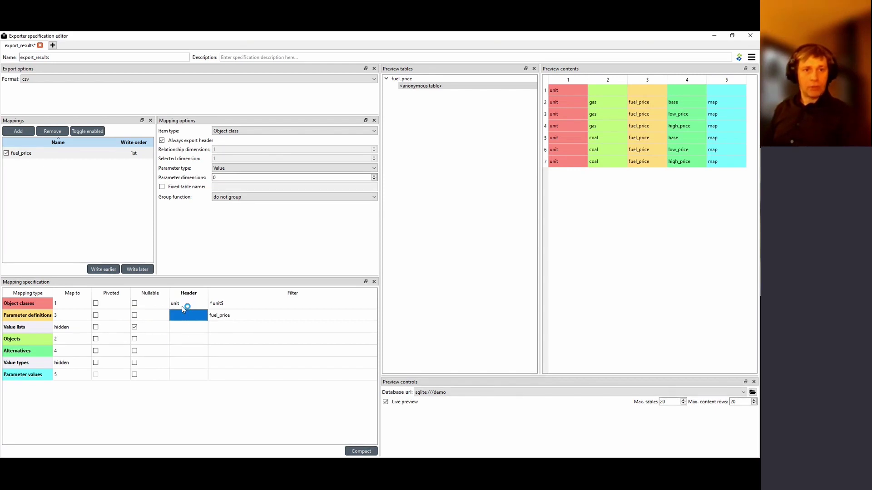
key("Up")
key("Down")
key("Down")
key("Down")
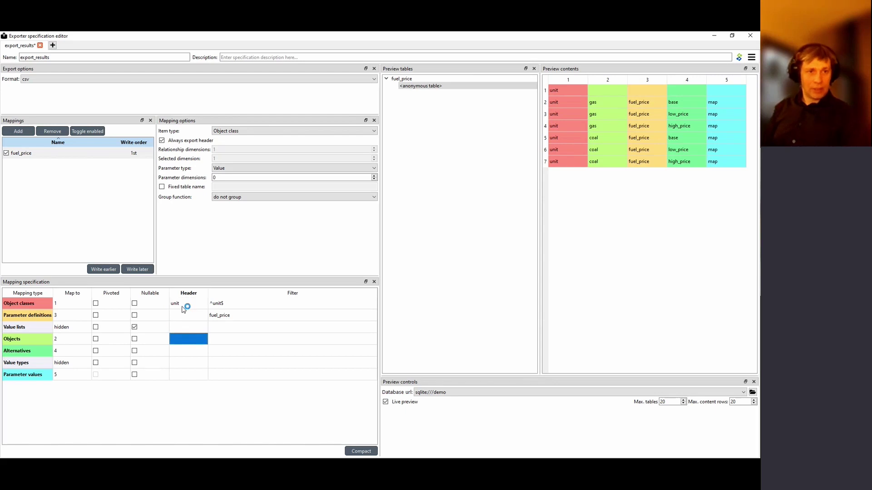
type("unit")
key("Return")
key("Right")
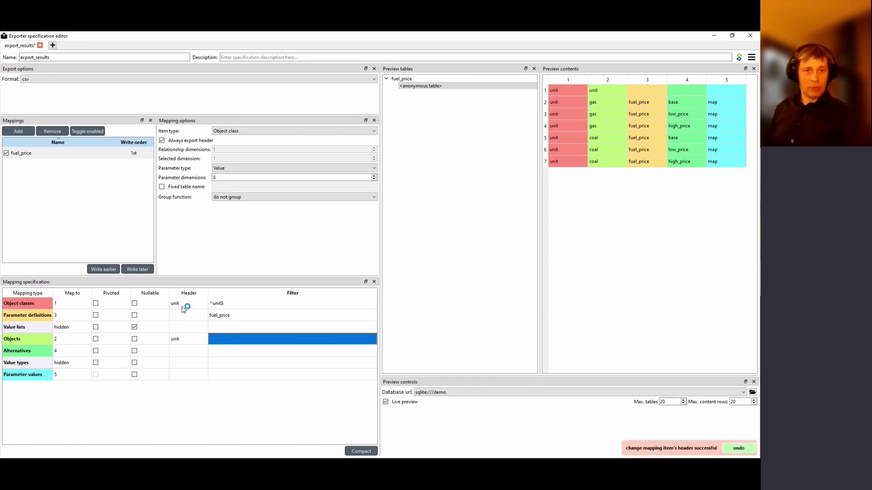
- Clear the header of the Object classes row and set its column mapping to hidden
left_click(183, 304)
double_click(183, 305)
key("BackSpace")
key("Return")
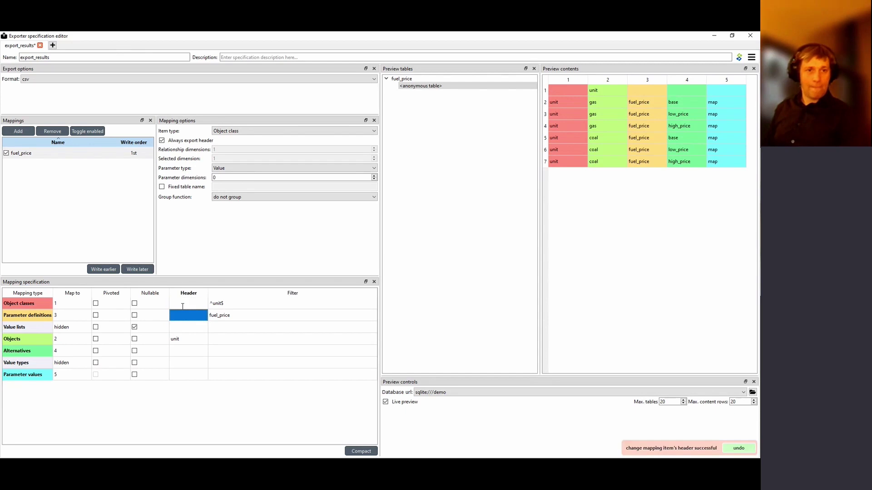
left_click(87, 306)
double_click(86, 307)
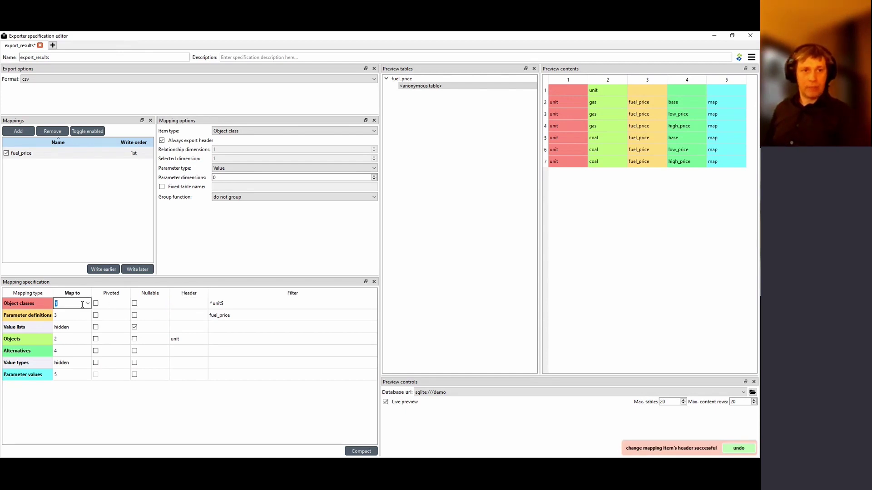
left_click(88, 303)
left_click(80, 320)
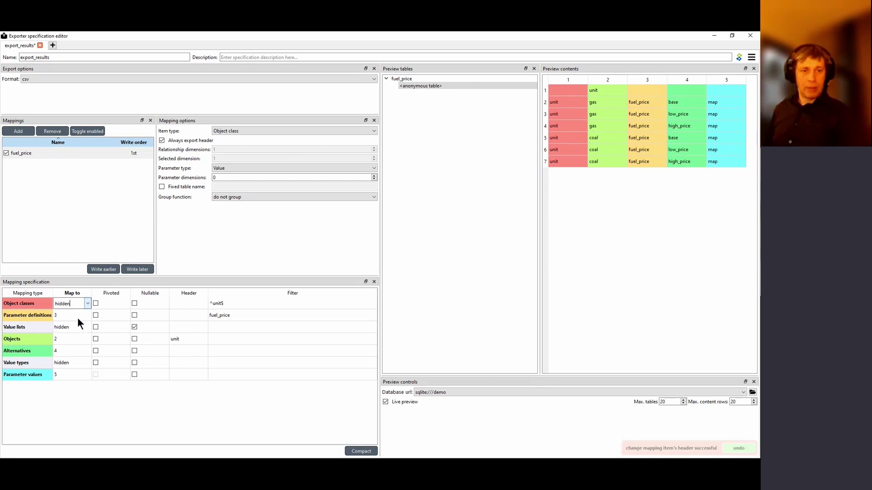
- Map Objects to column 1 and Parameter definitions to column 2
left_click(72, 339)
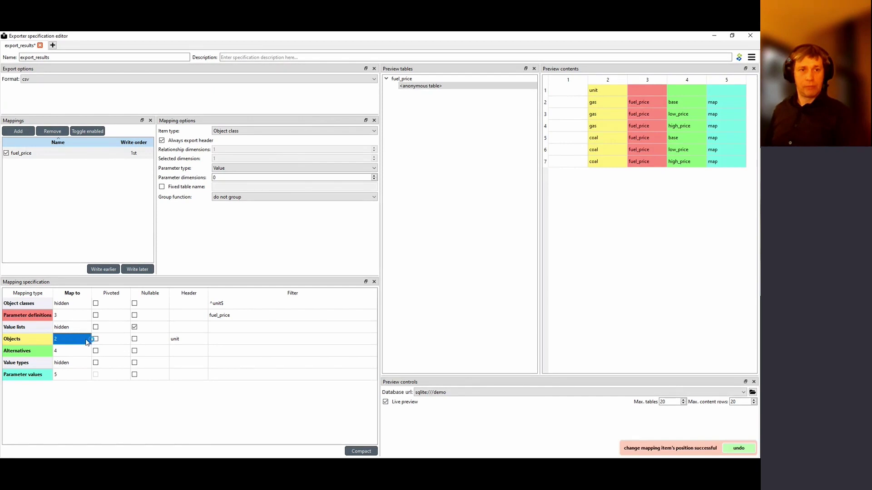
double_click(85, 343)
type("1")
key("Return")
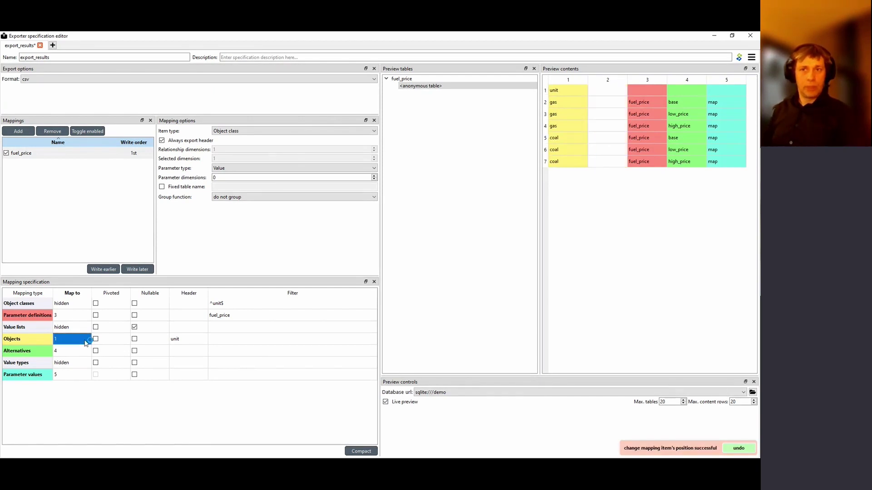
key("Up")
key("Up")
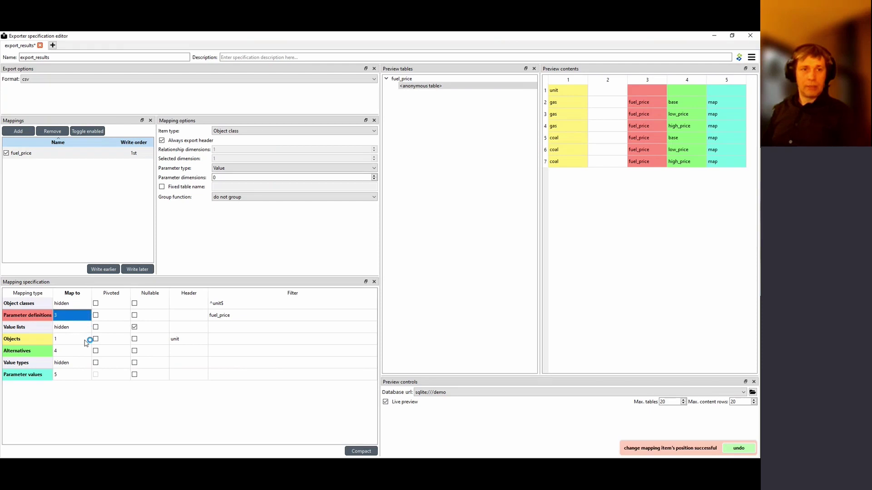
type("2")
key("Return")
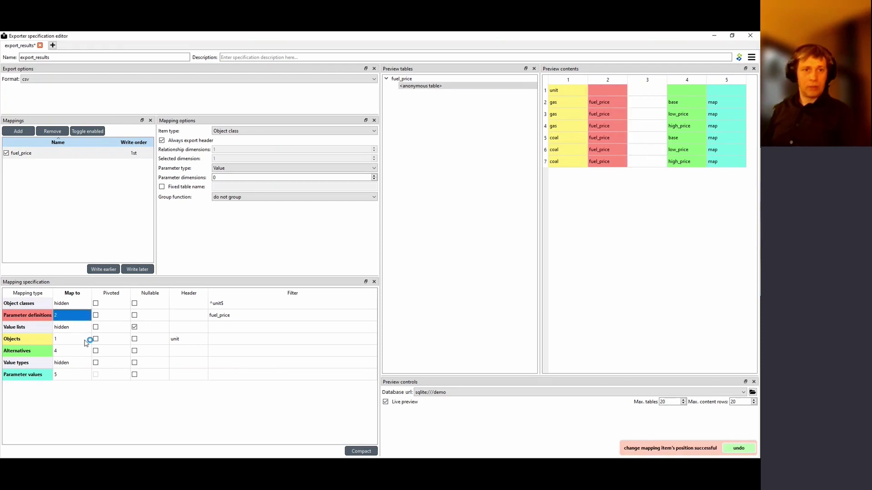
- Set the header of the Parameter definitions row to param_name
key("Right")
key("Right")
key("Right")
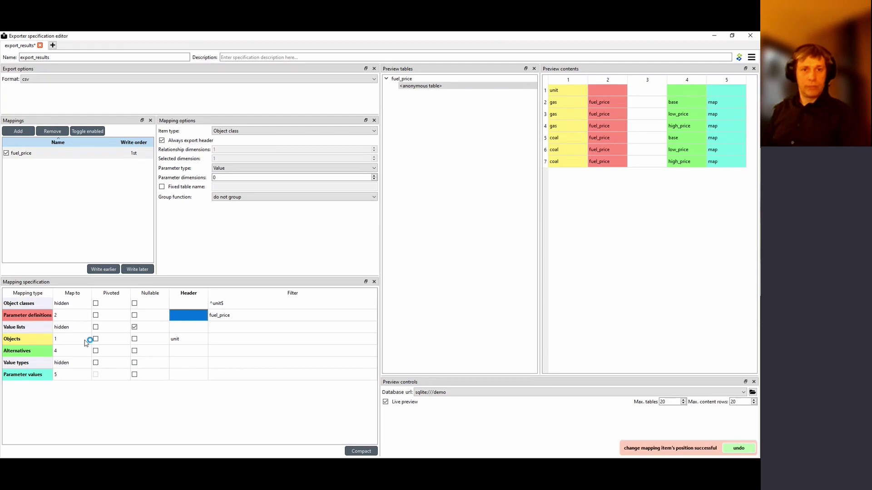
type("param_name")
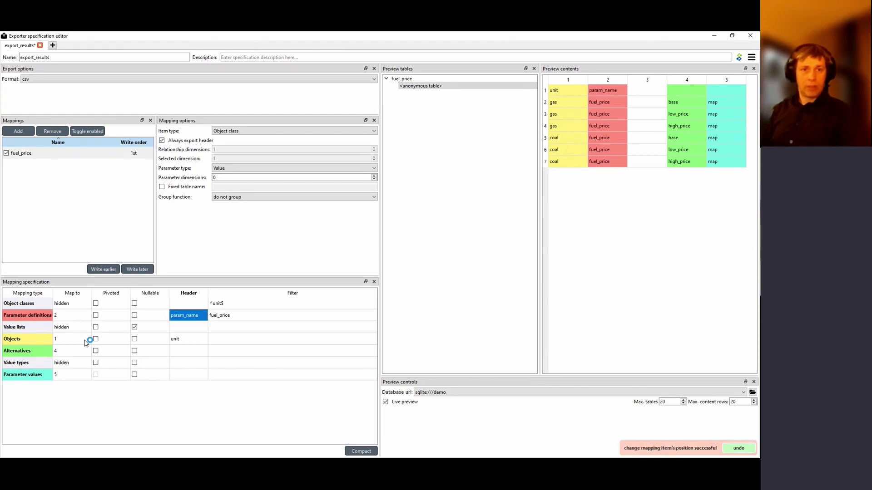
key("Return")
- Map Alternatives to column 3 of the export table
key("Down")
key("Down")
key("Down")
key("Left")
key("Left")
key("Left")
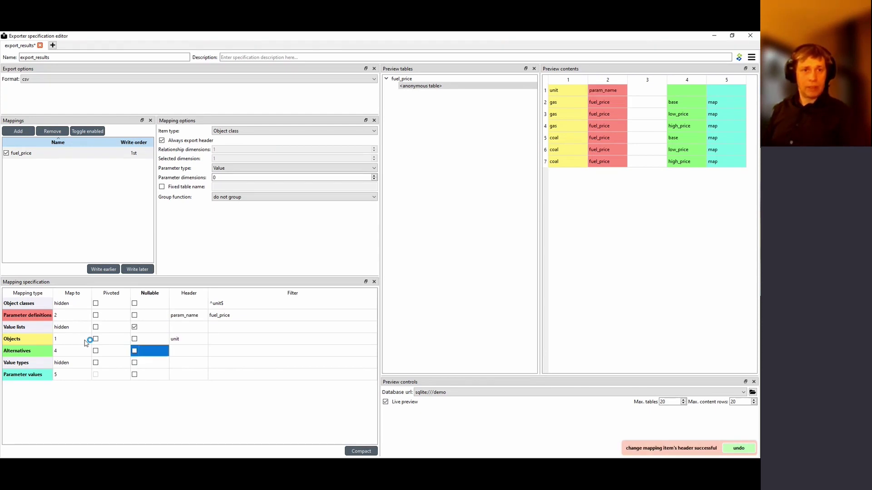
type("3")
key("Return")
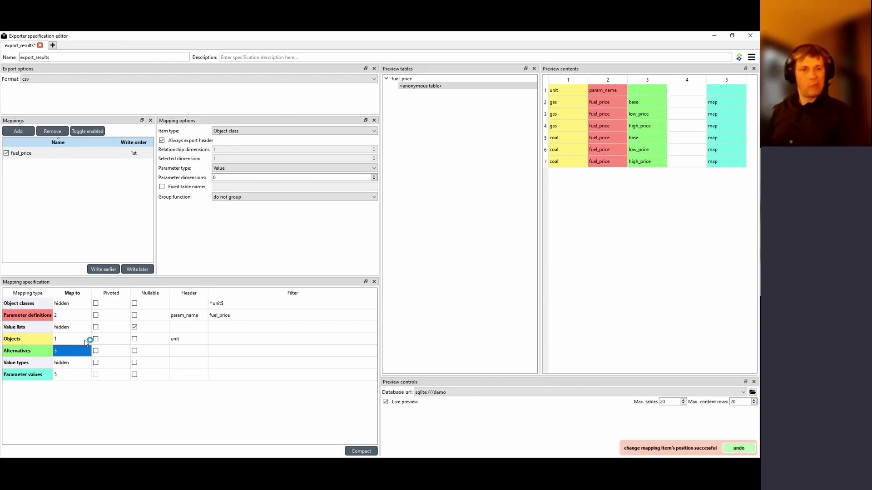
- Set the parameter dimensions of the fuel_price mapping to 1
key("Right")
key("Down")
key("Right")
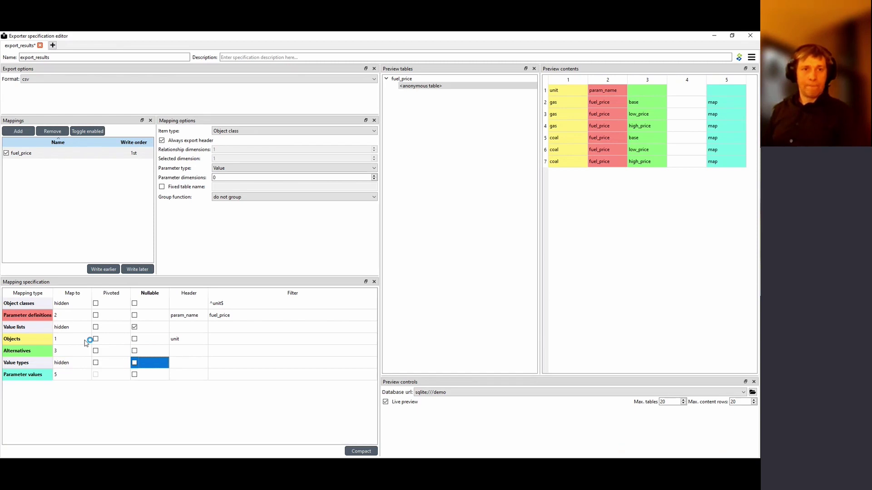
left_click(373, 176)
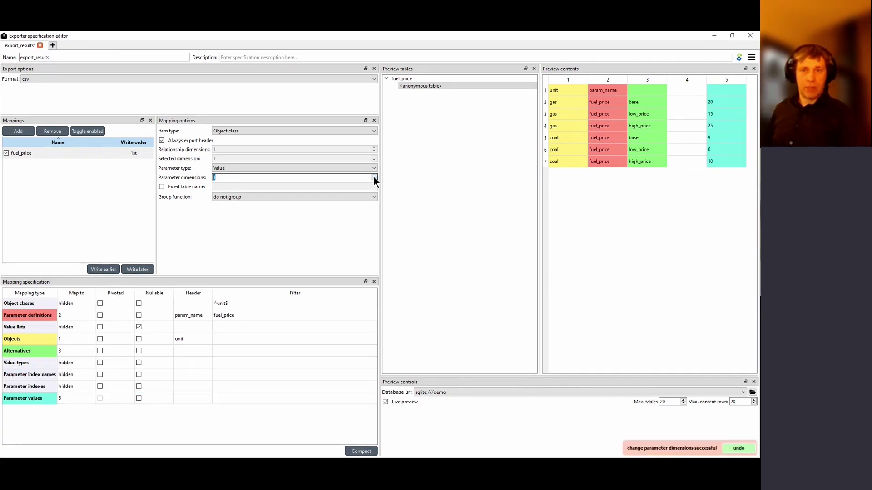
- Make the Parameter indexes pivoted so that they form the column headings of the exported table
left_click(232, 386)
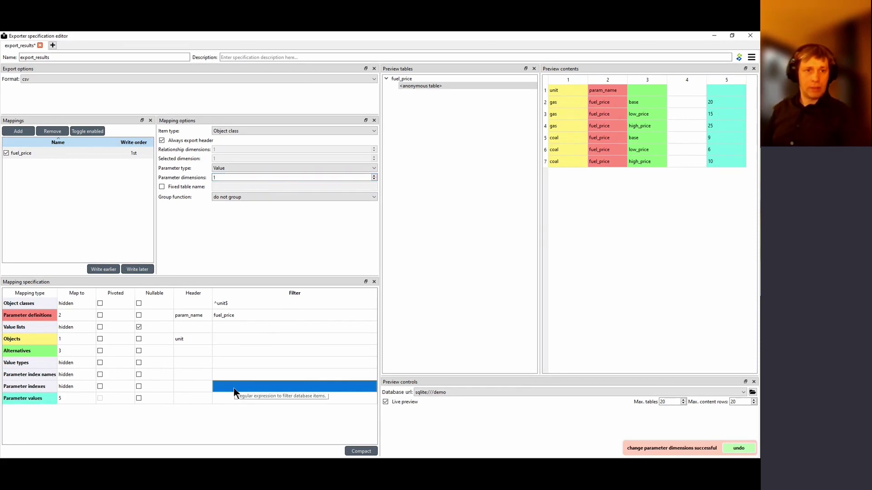
key("Left")
key("Left")
key("Left")
key("Up")
key("Left")
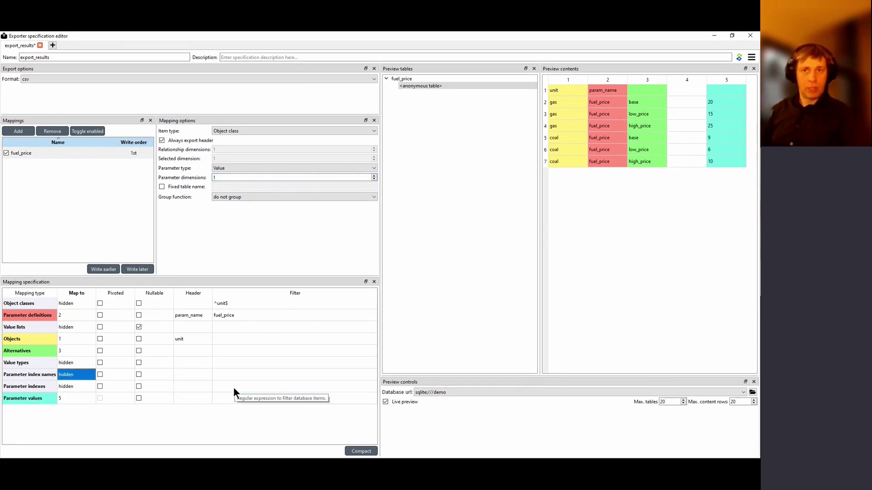
key("Down")
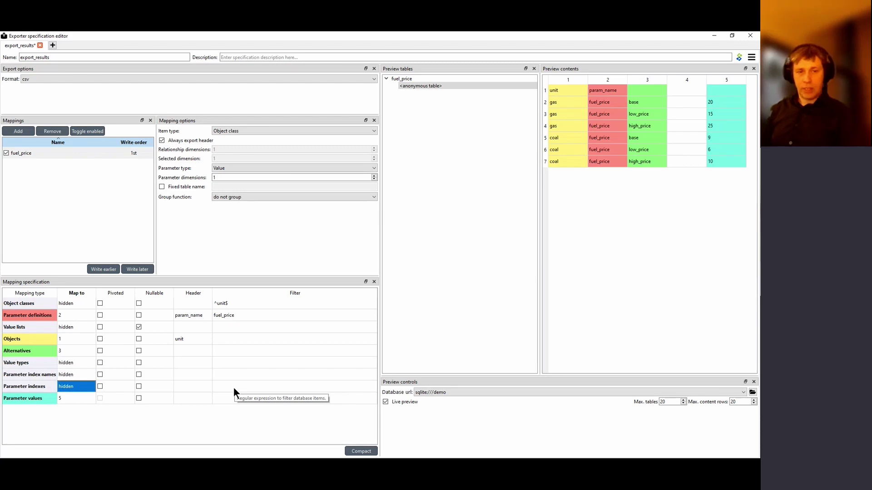
left_click(99, 387)
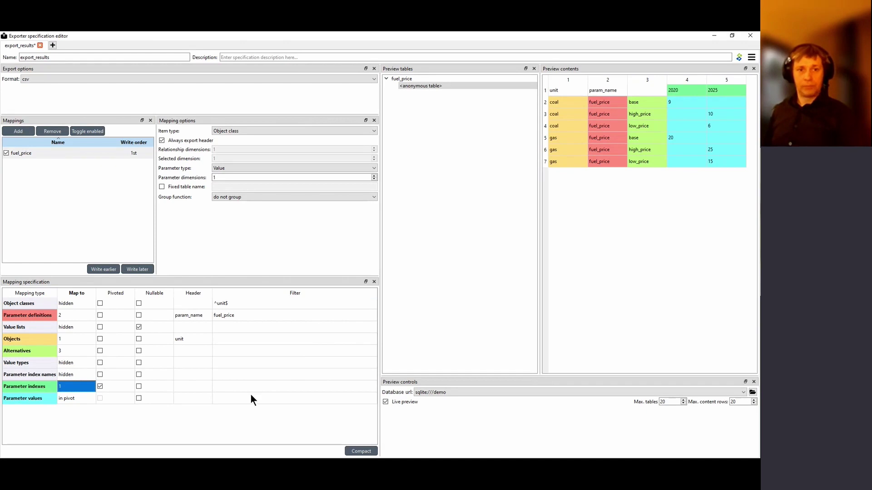
- Set the header of the Alternatives row to alternative
left_click(68, 398)
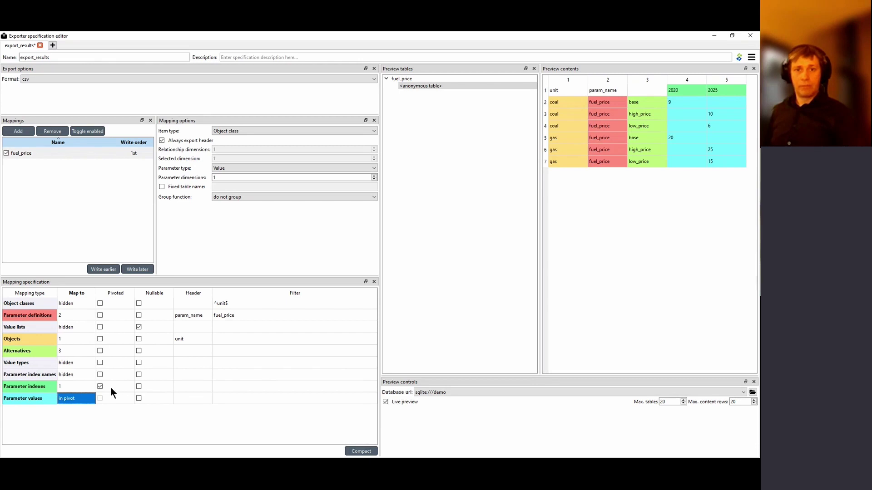
left_click(307, 386)
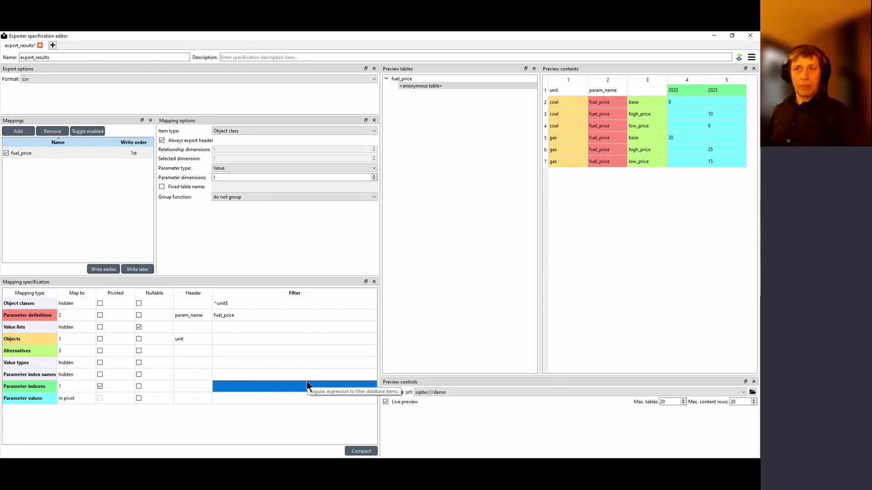
left_click(233, 341)
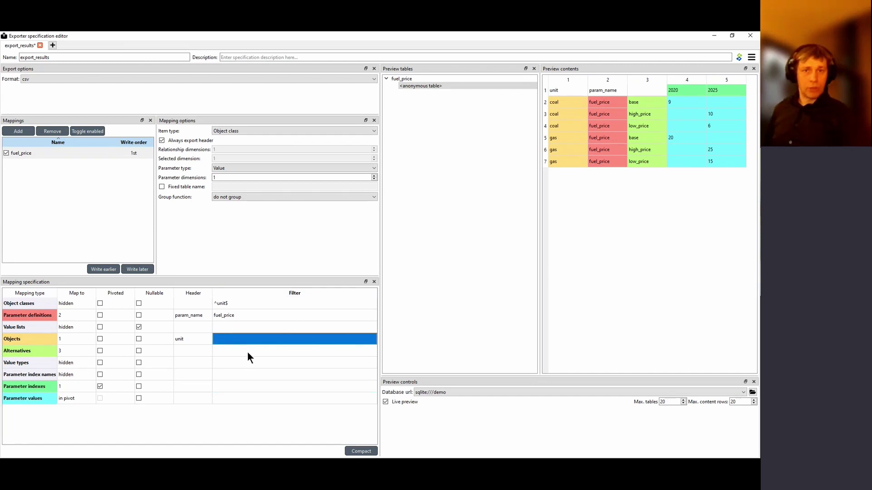
key("Left")
key("Down")
type("alter")
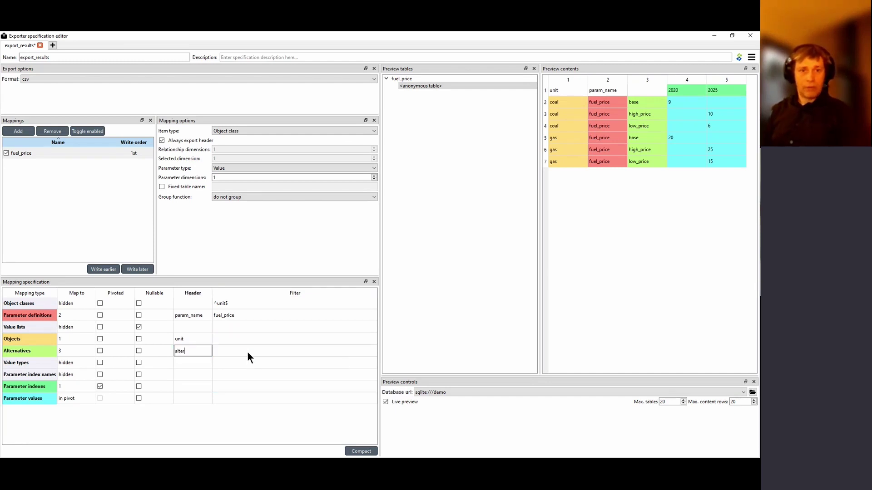
type("nat")
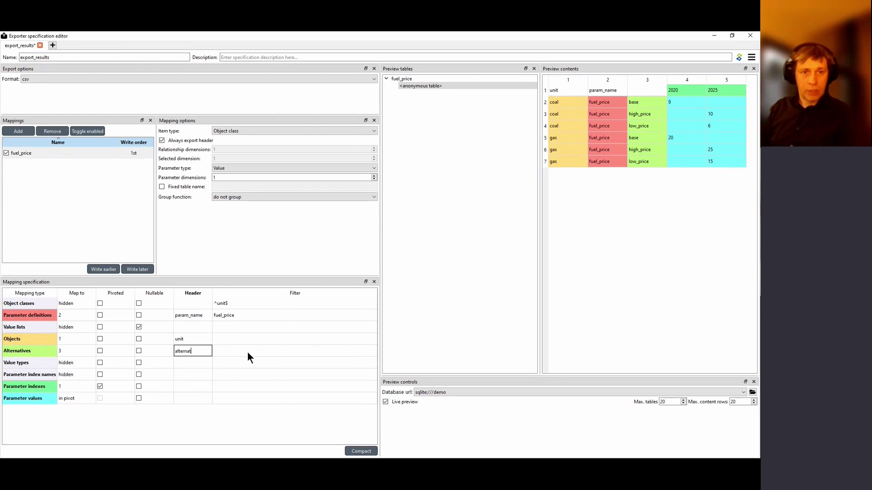
type("ive")
key("Return")
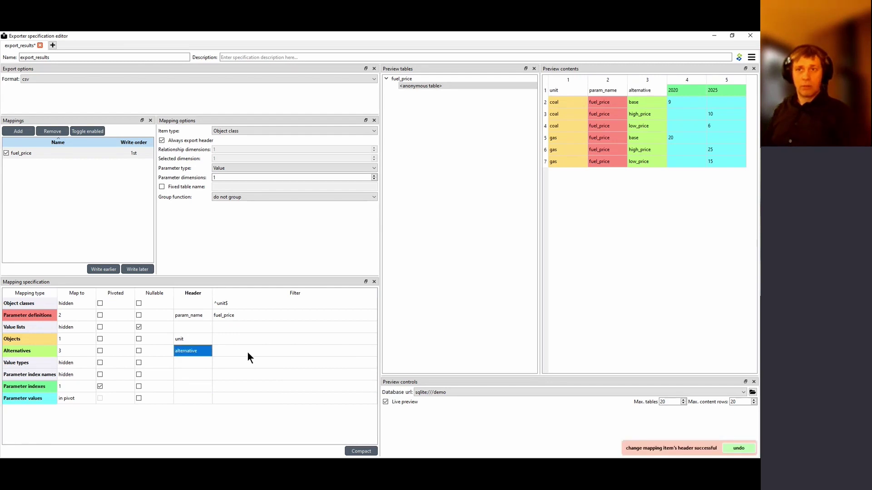
key("Down")
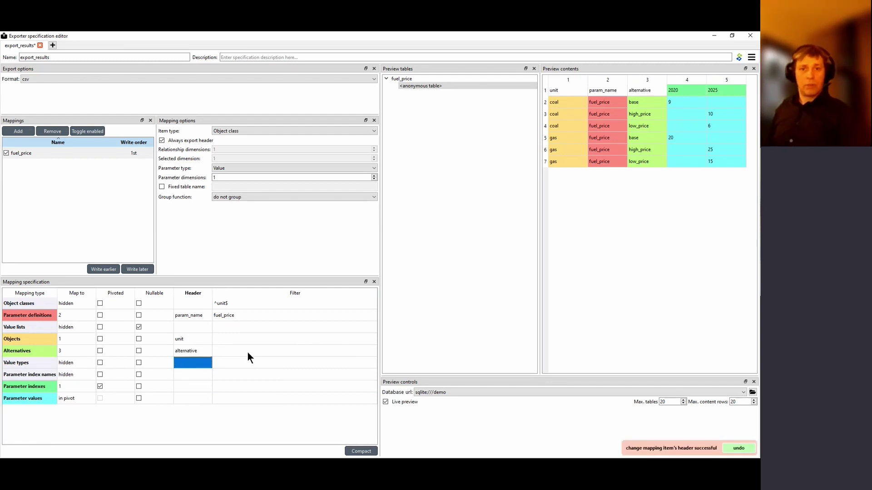
- Give the fuel_price mapping the fixed table name fuel_price, save the export_results specification and close its editor
key("ctrl+s")
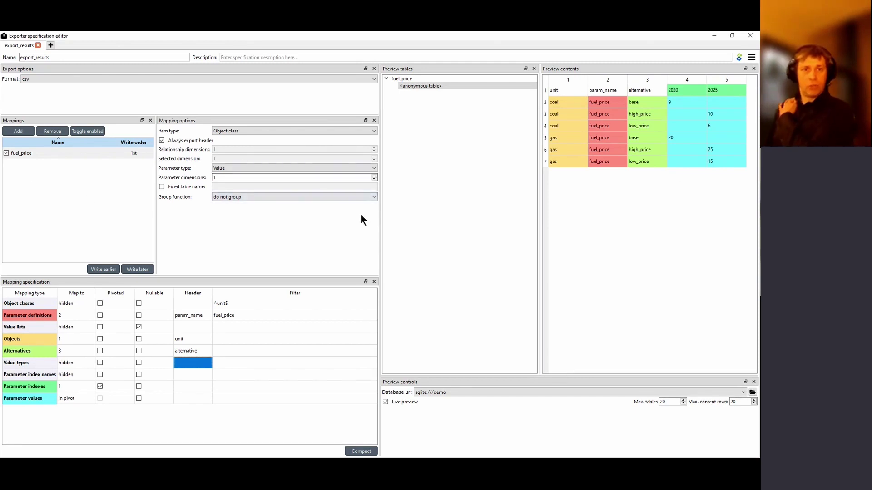
left_click(161, 187)
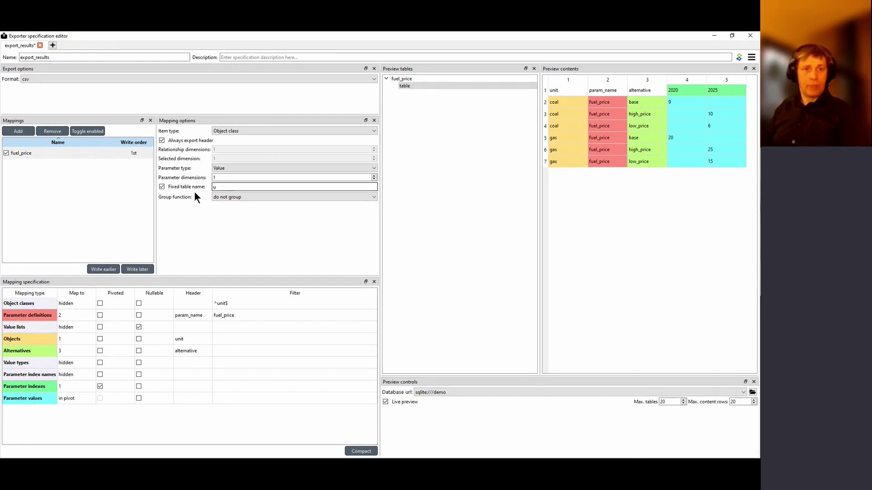
type("unit")
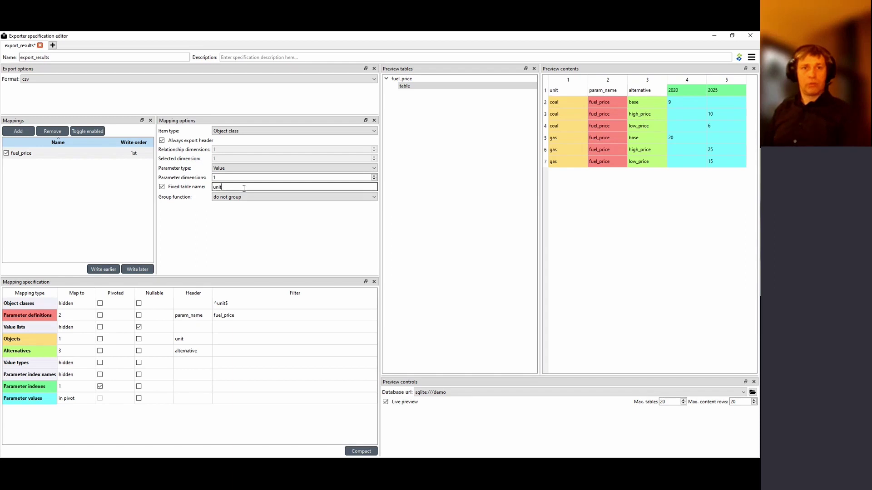
key("BackSpace")
key("BackSpace")
type("fuel_p")
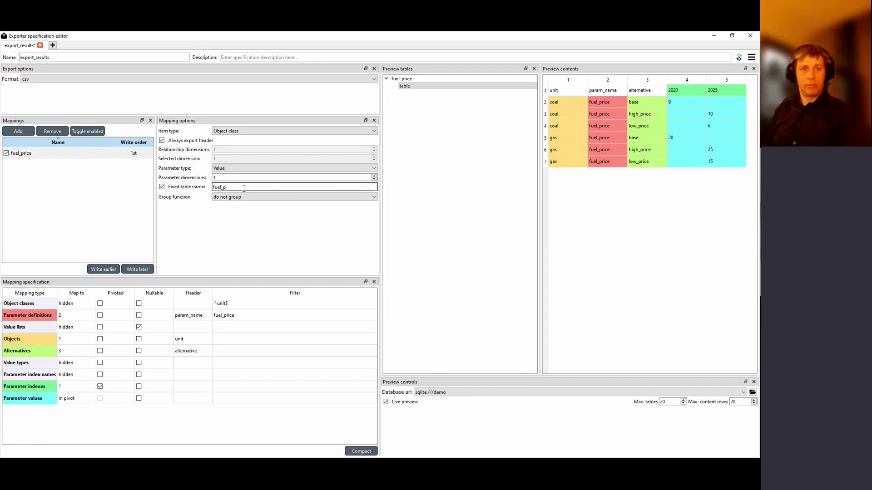
type("rice")
key("Return")
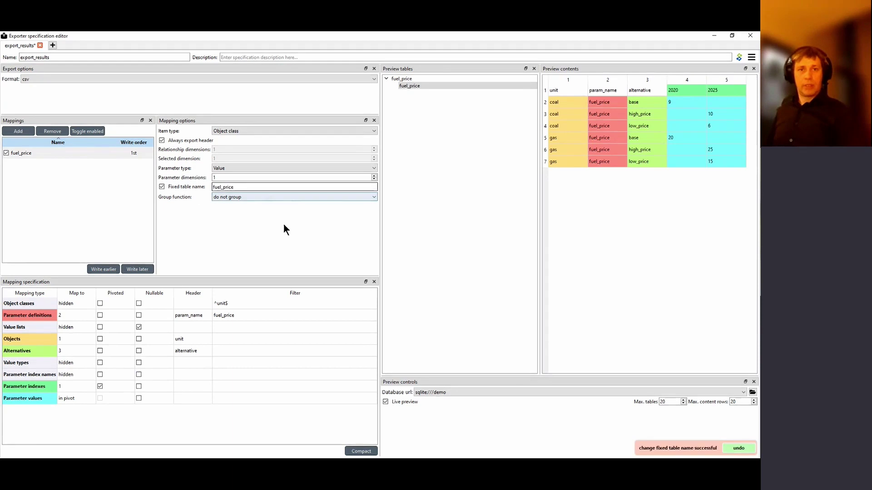
key("ctrl+s")
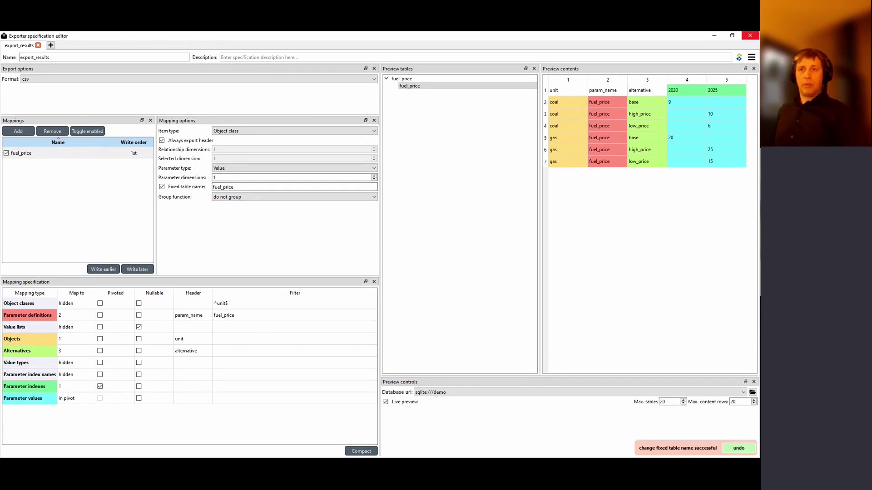
left_click(753, 33)
- Execute only data_exporter and try to open the CSV file written for the low_price scenario
left_click(221, 120)
left_click(178, 148)
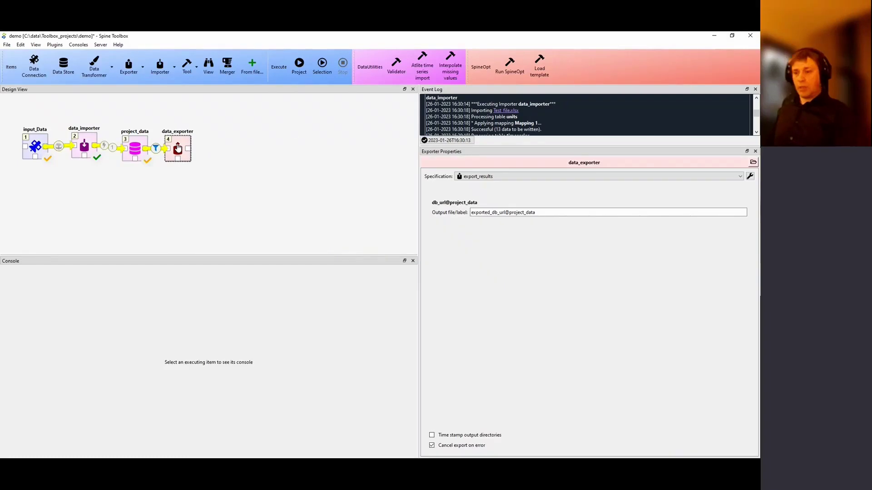
key("shift+F5")
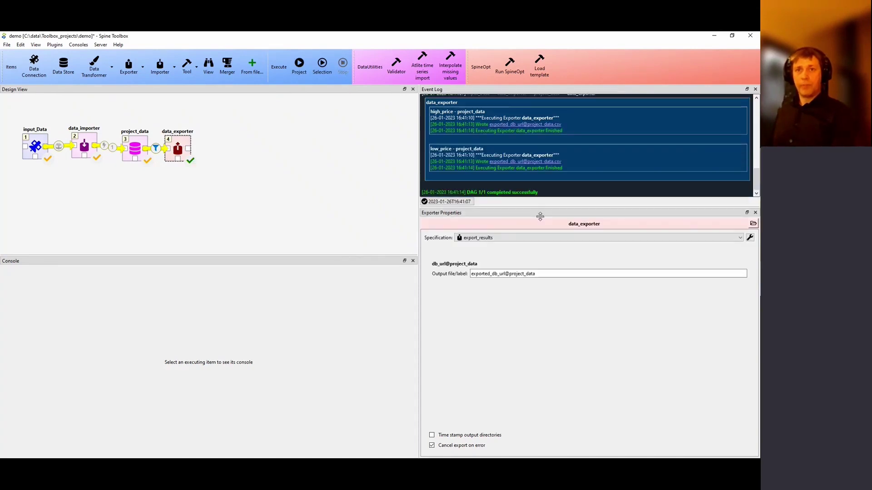
left_click(522, 192)
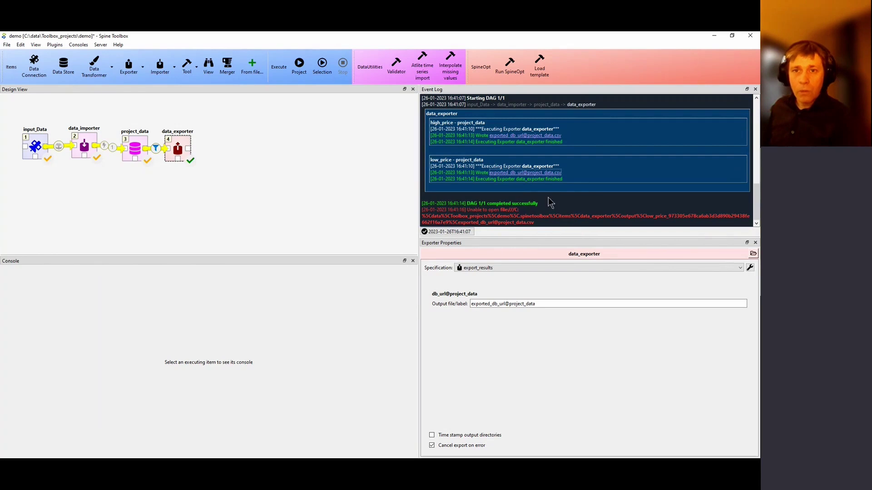
left_click(537, 174)
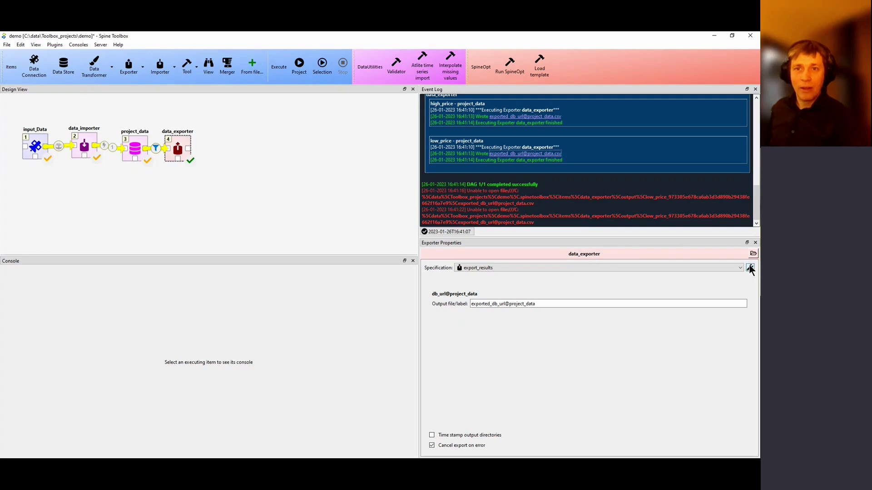
- Set data_exporter's output file label to fuel_price and save the project
left_click(539, 303)
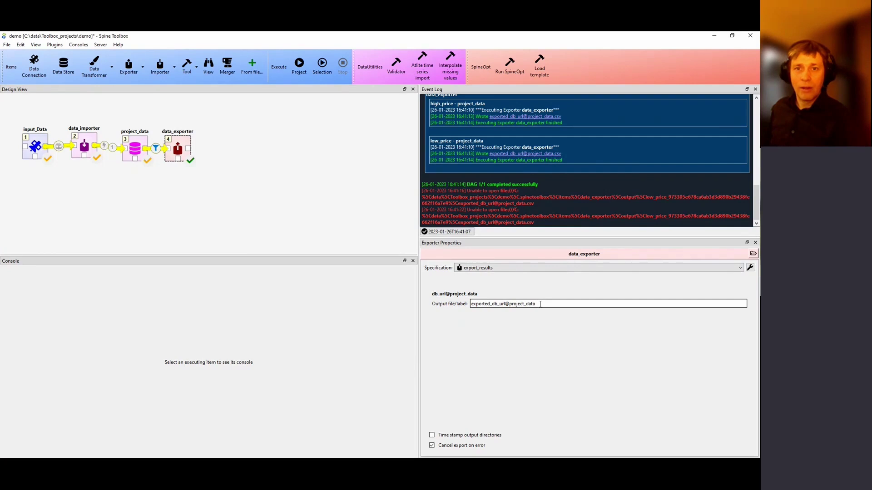
left_click_drag(541, 304, 453, 306)
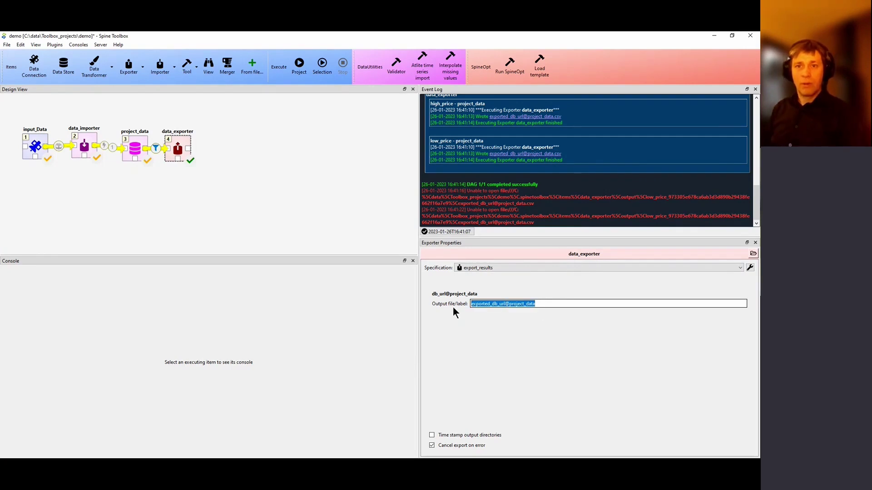
key("BackSpace")
type("f")
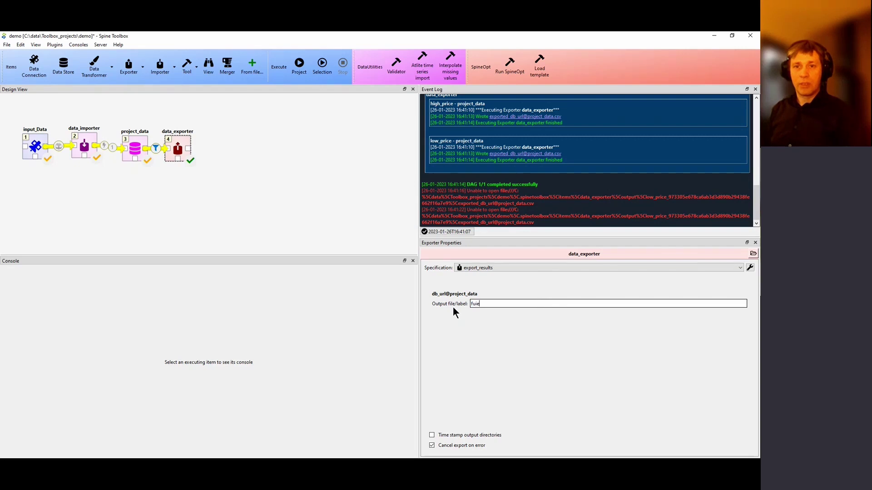
type("uel_price")
left_click(372, 229)
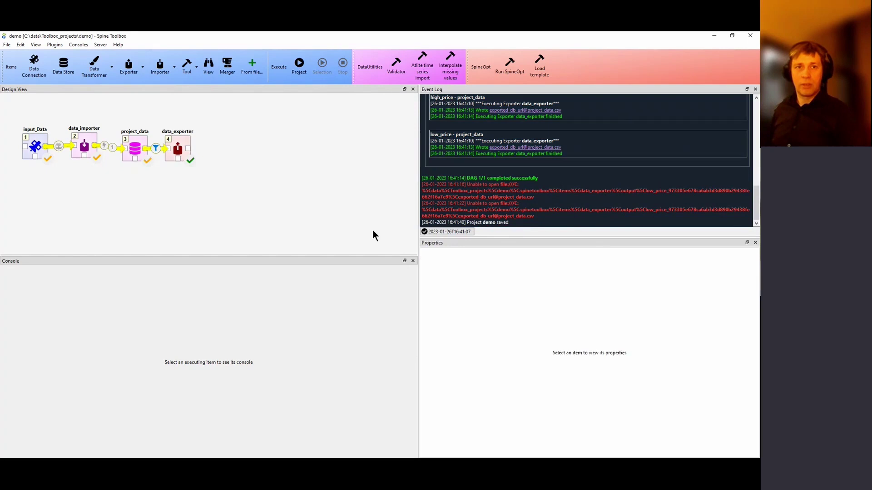
- Execute data_exporter and view the low_price scenario's fuel_price.csv in Notepad++, closing the file again
left_click(180, 144)
key("F5")
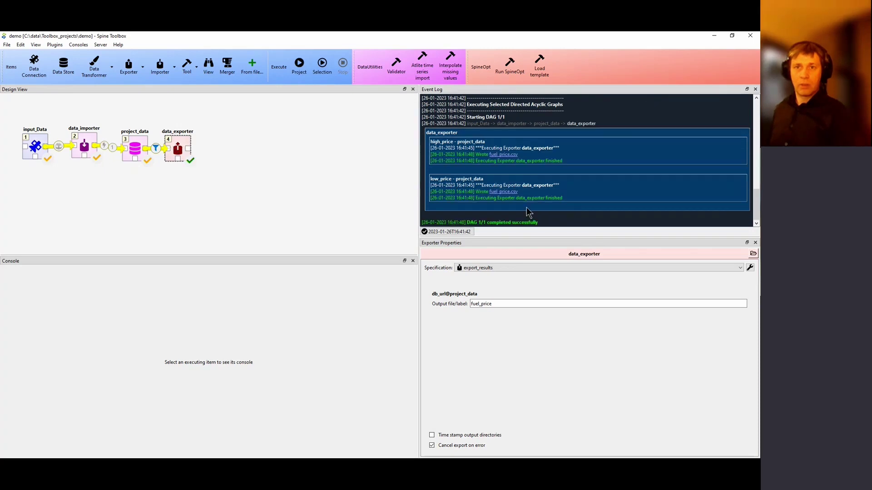
left_click(503, 193)
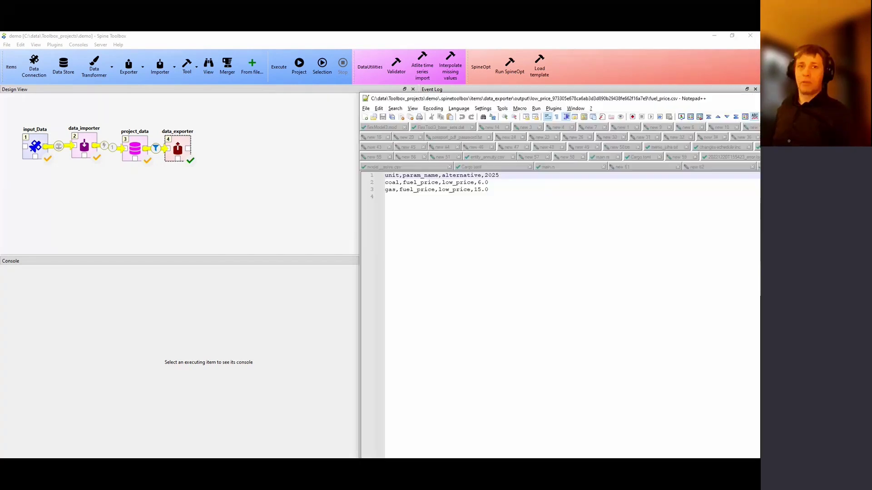
left_click_drag(453, 91, 454, 31)
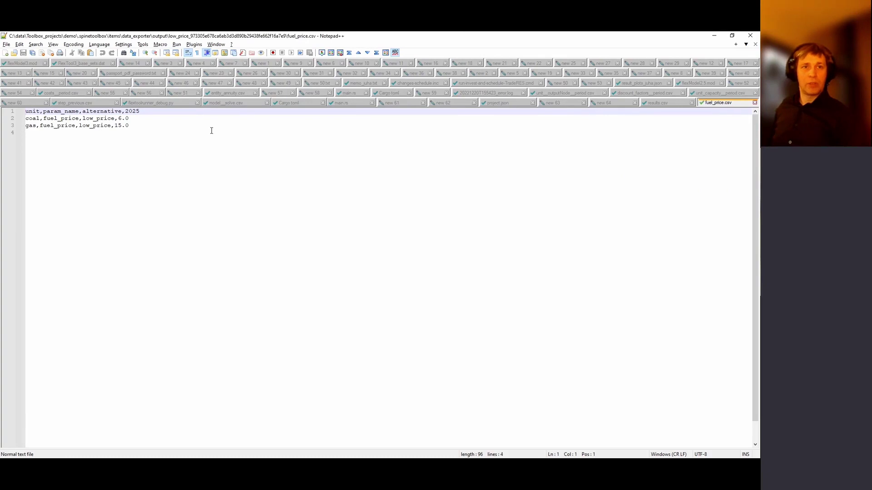
left_click(755, 103)
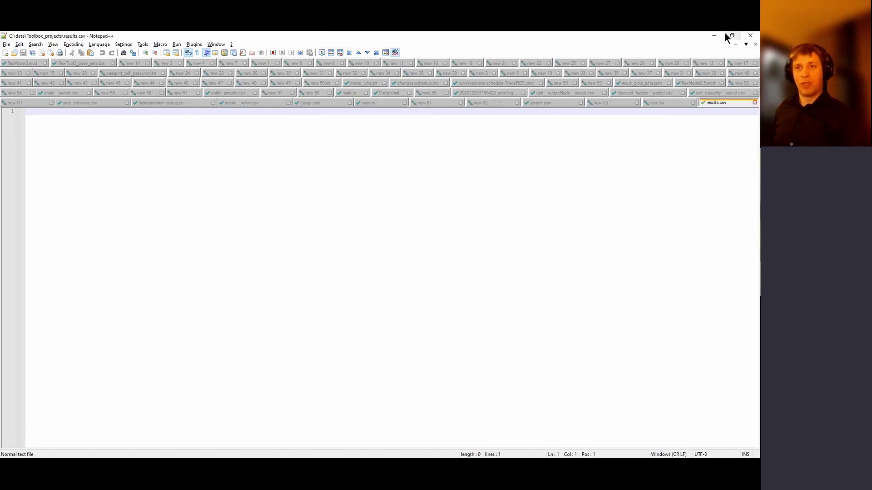
left_click(714, 35)
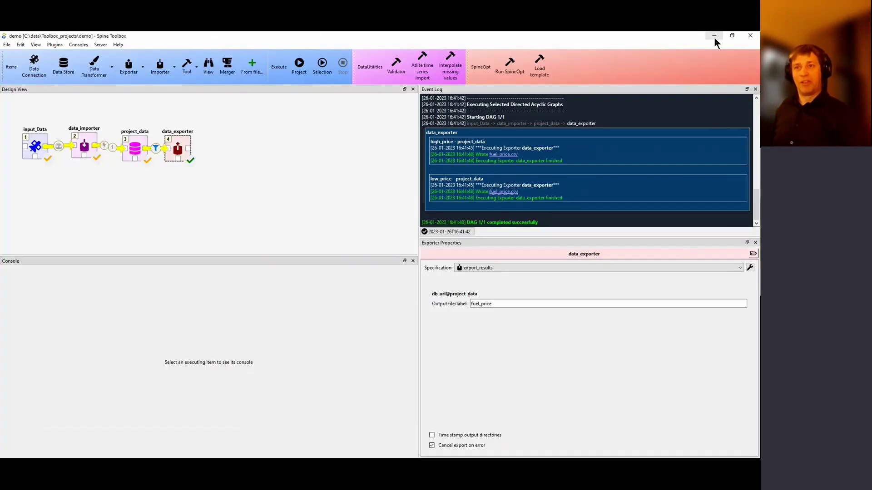
- Change the export format of data_exporter's export_results specification to Excel and check the table in the live preview
double_click(179, 145)
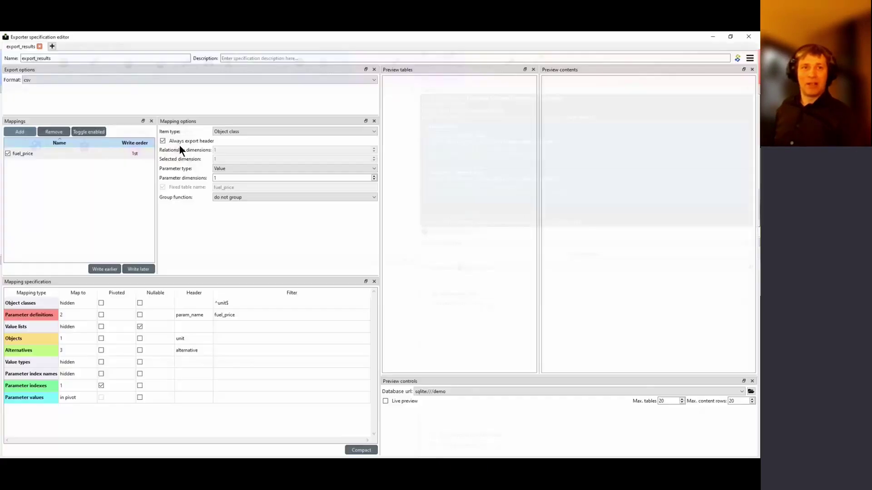
left_click(50, 79)
left_click(48, 91)
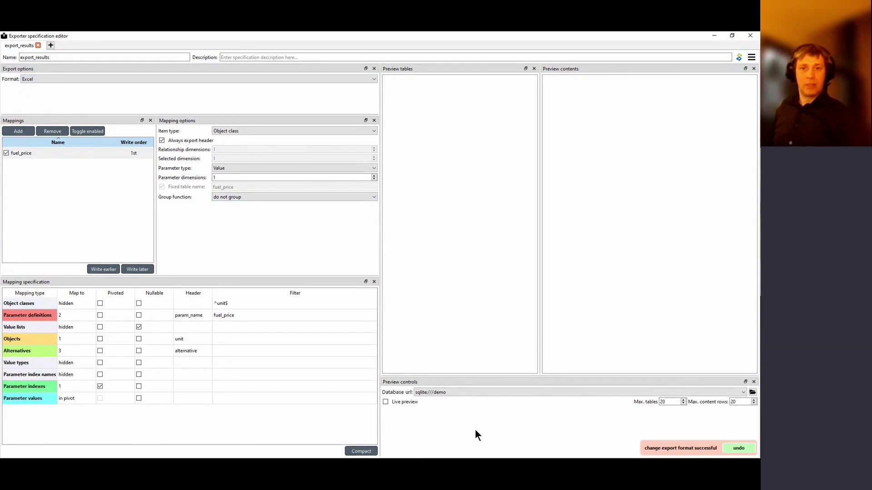
left_click(402, 401)
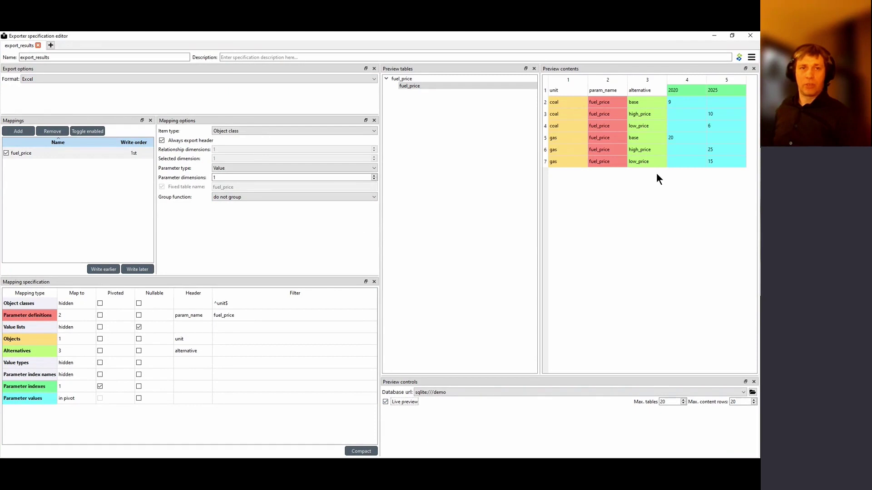
left_click(750, 36)
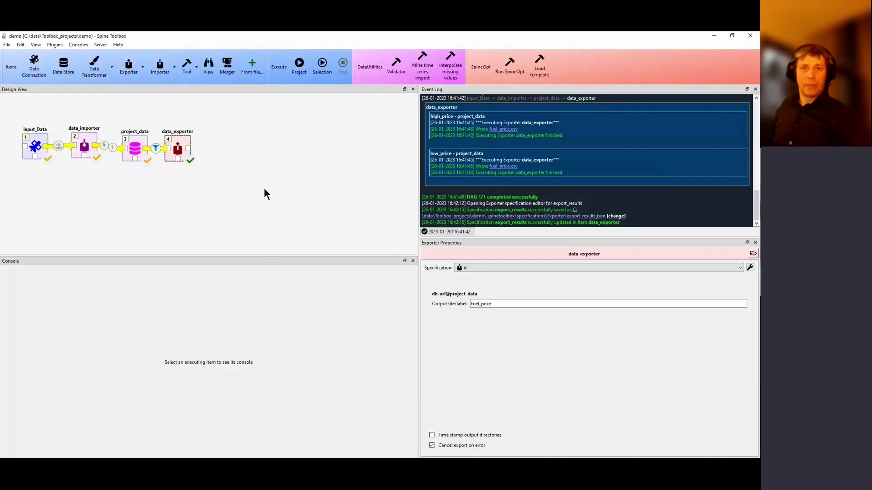
- Execute data_exporter and view the low_price scenario's fuel_price.xlsx in Excel, closing the workbook again
key("shift+F5")
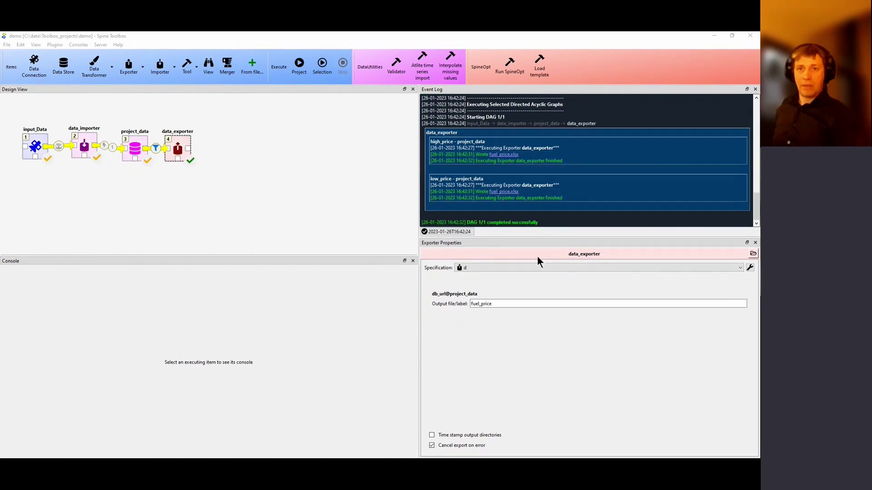
left_click(505, 191)
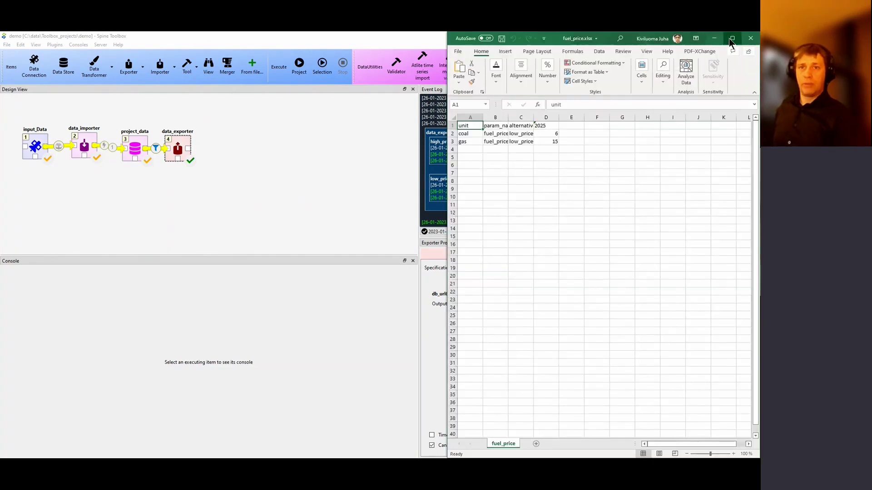
left_click(732, 38)
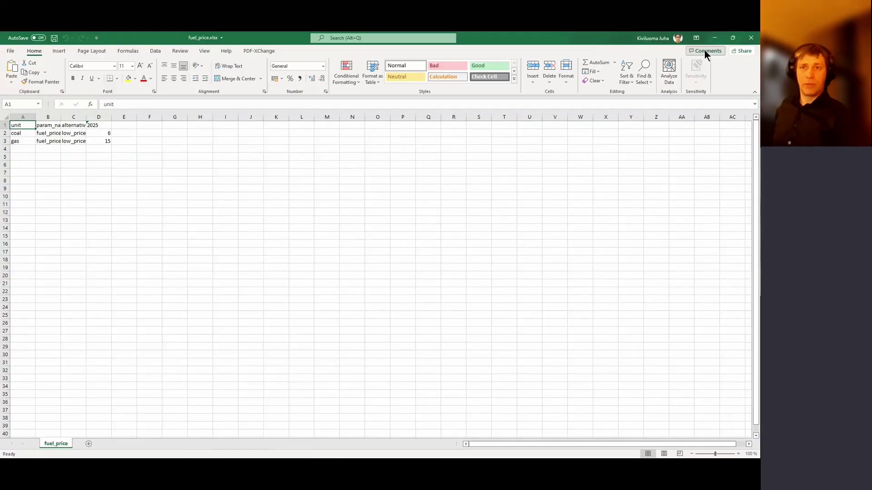
left_click(750, 39)
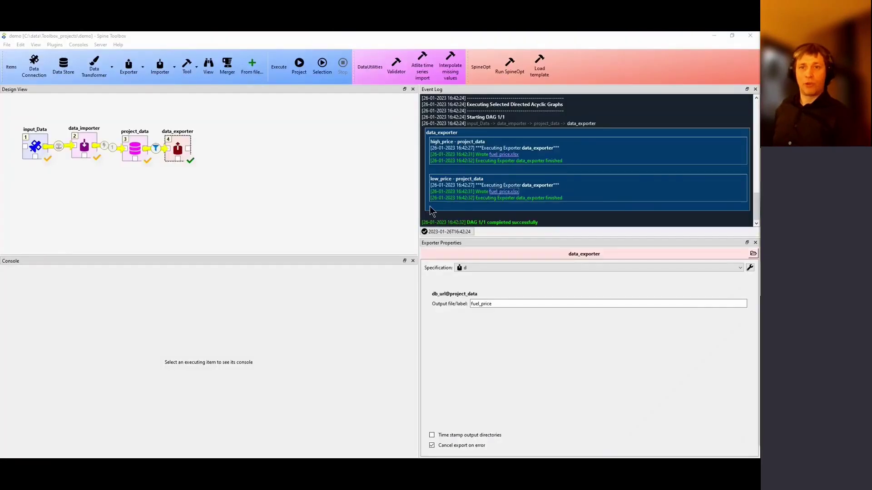
left_click(246, 188)
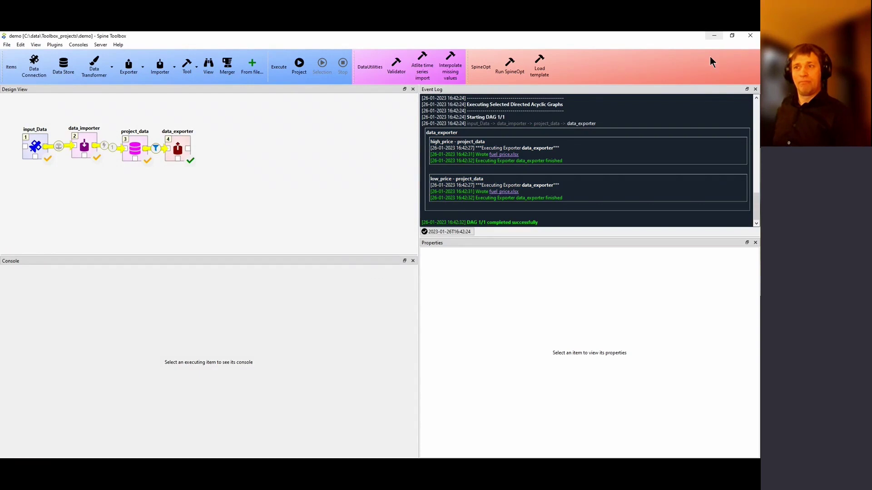
left_click(706, 252)
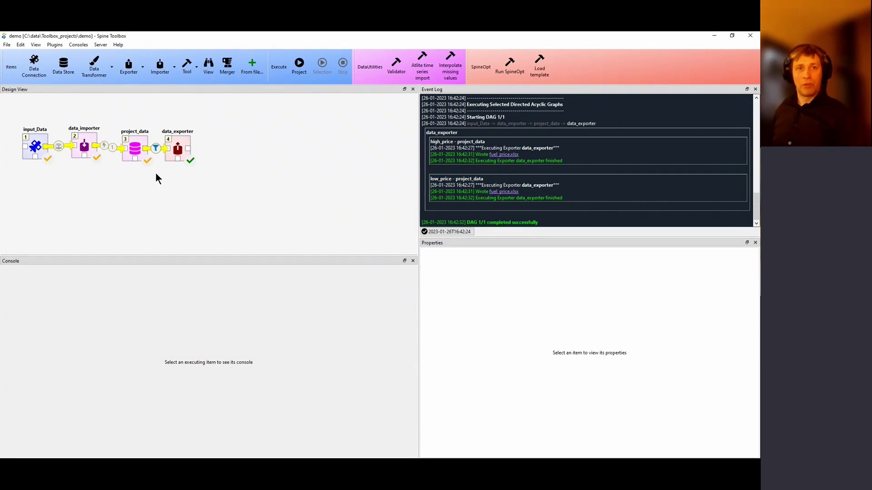
- Deselect all scenario filters on the link from project_data to data_exporter and save the project
left_click_drag(180, 142, 187, 142)
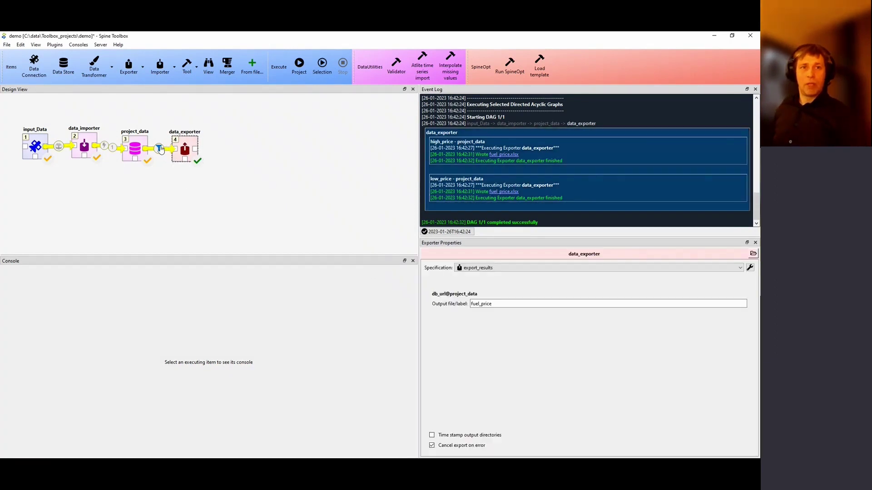
left_click(161, 149)
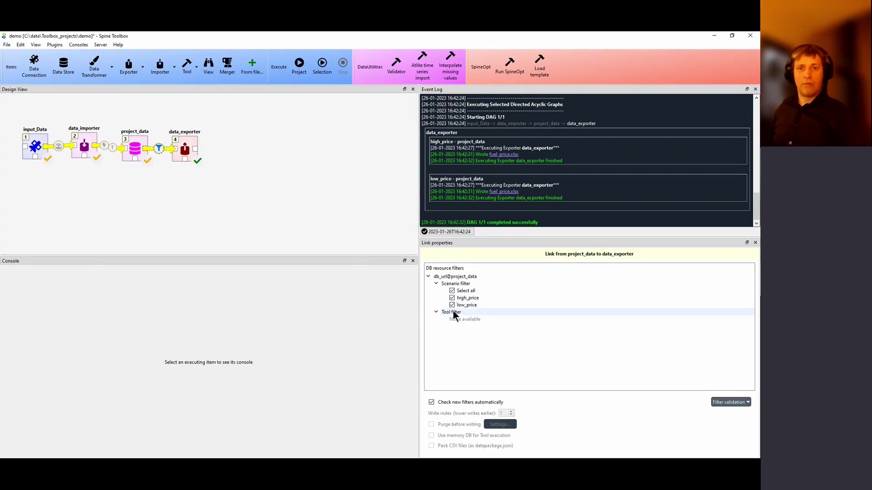
left_click(452, 291)
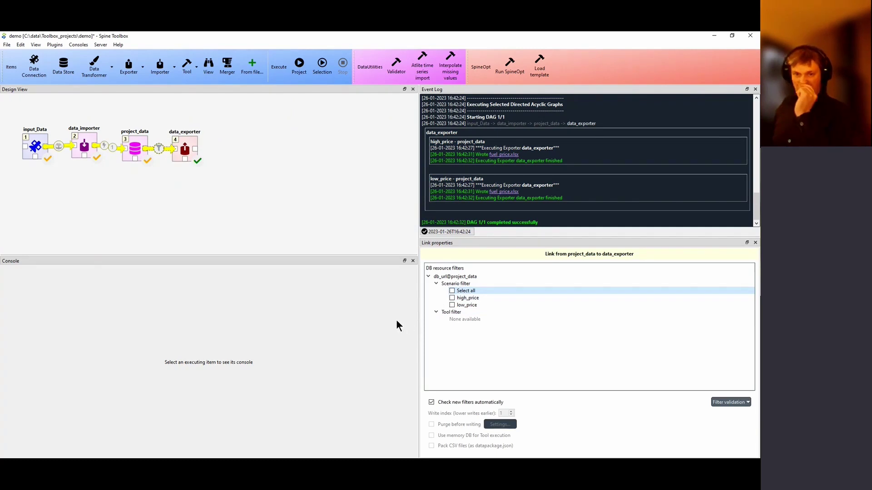
key("ctrl+s")
- Execute data_exporter without scenario filters and open the resulting fuel_price.xlsx in Excel
left_click(186, 149)
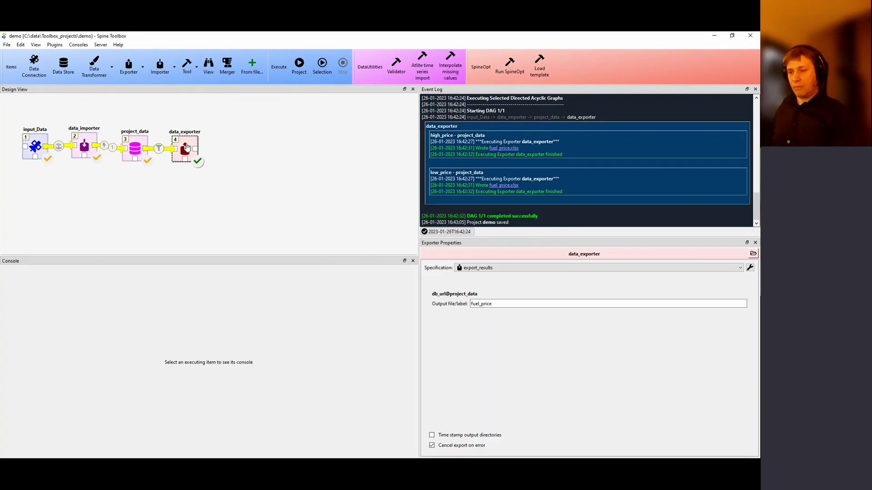
key("F5")
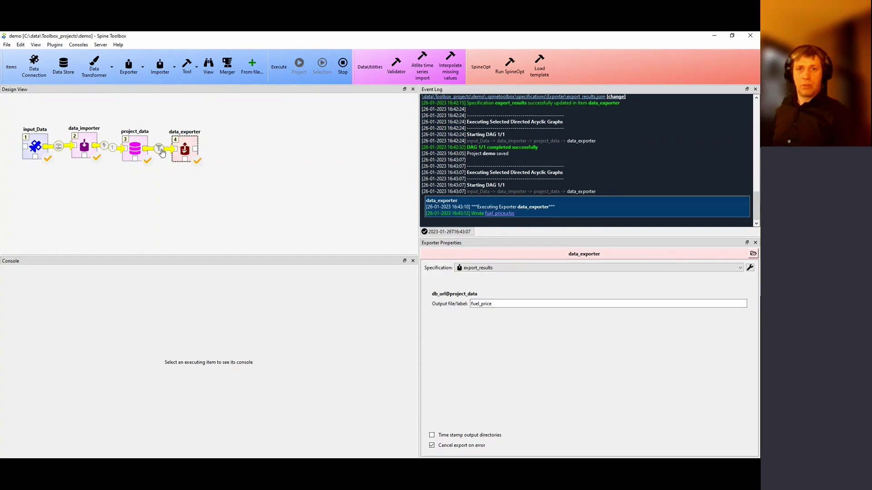
left_click(500, 200)
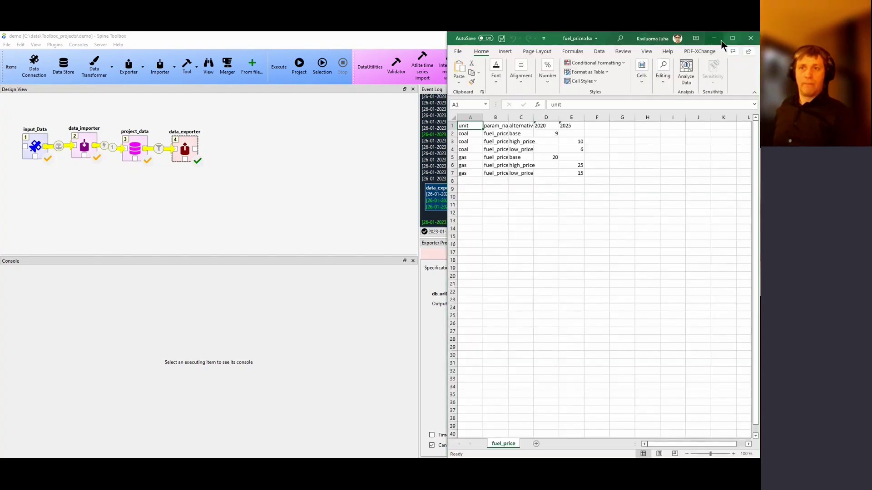
- Check the alternative column of fuel_price.xlsx in the enlarged Excel window, close the workbook and return to Spine Toolbox
left_click(727, 38)
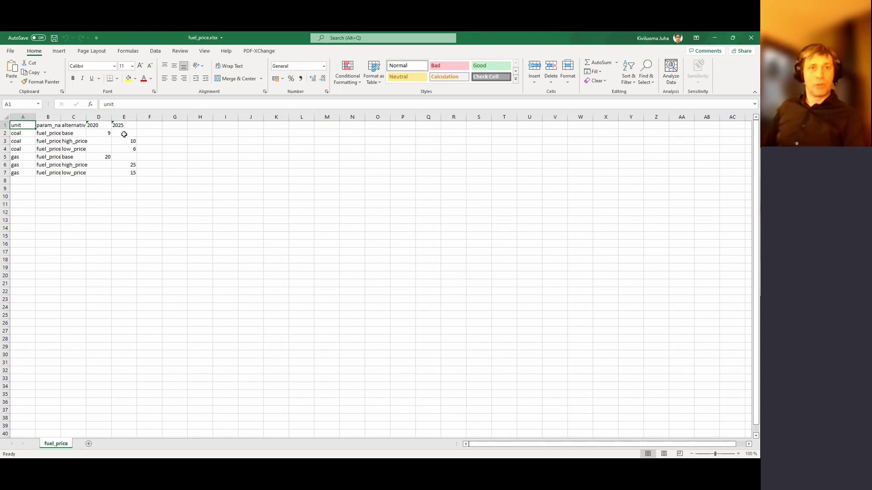
left_click(72, 126)
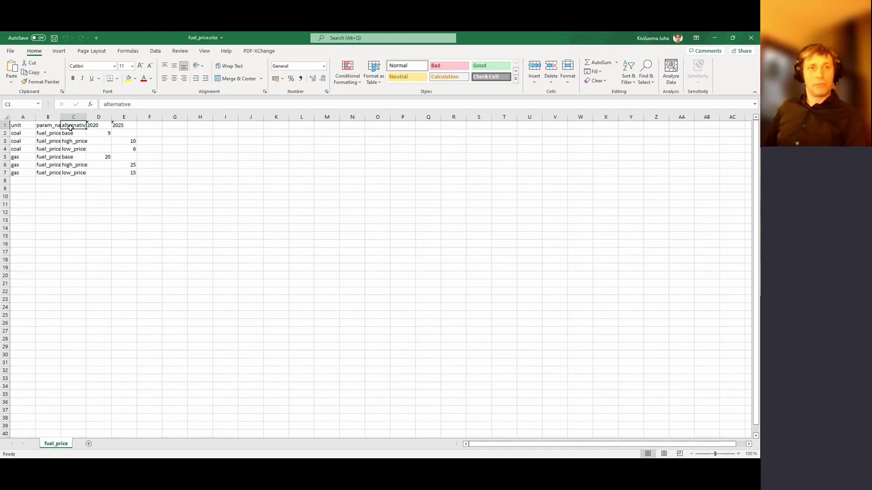
left_click(145, 175)
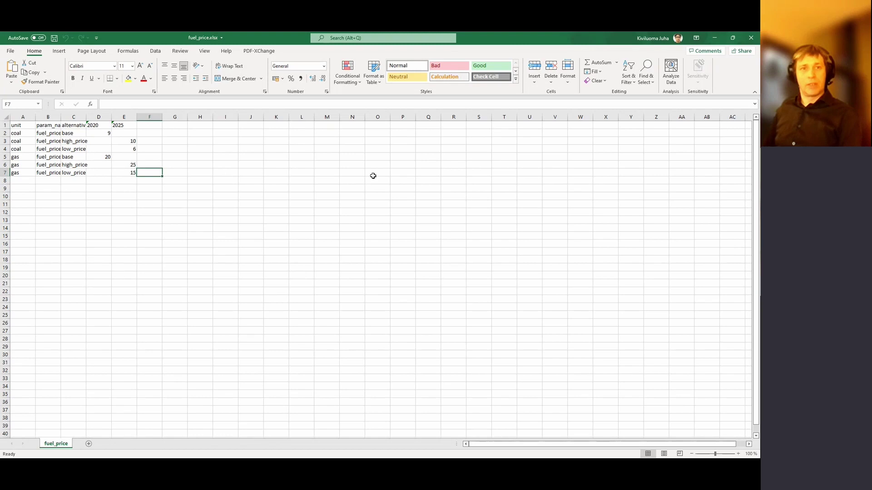
left_click(750, 38)
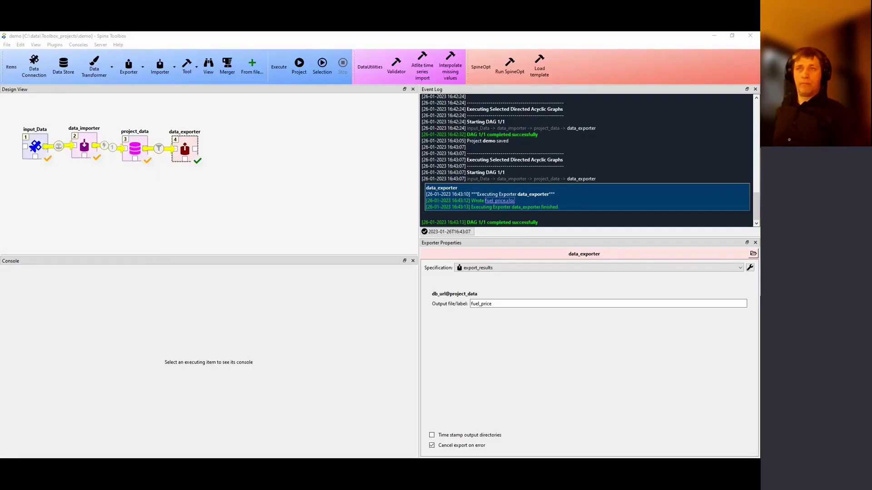
key("alt+Tab")
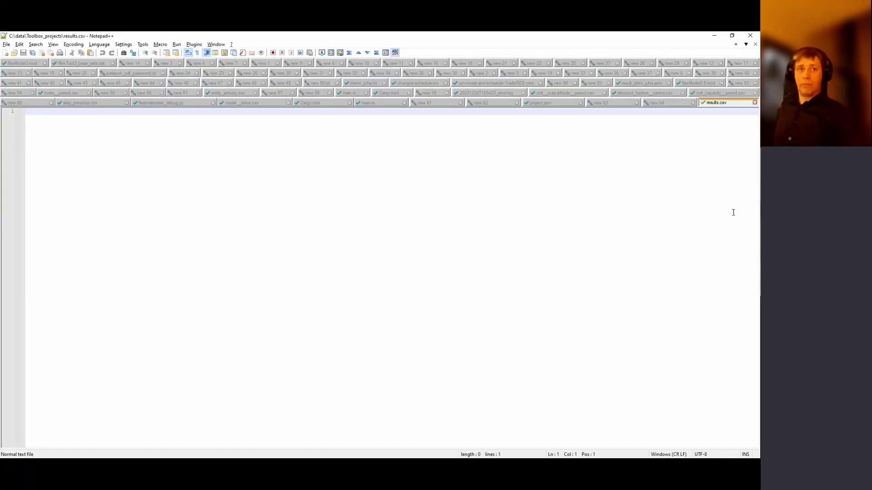
key("alt+Tab")
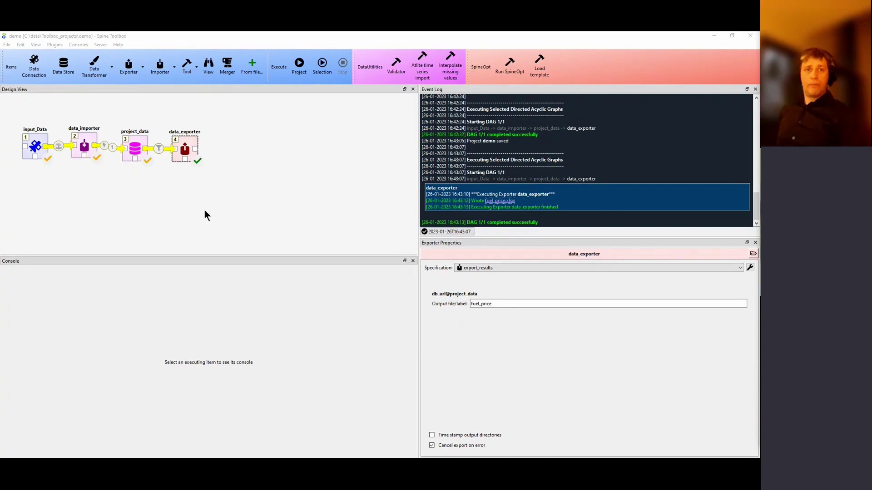
- Remove the DataUtilities plugin and update the SpineOpt plugin
left_click(190, 201)
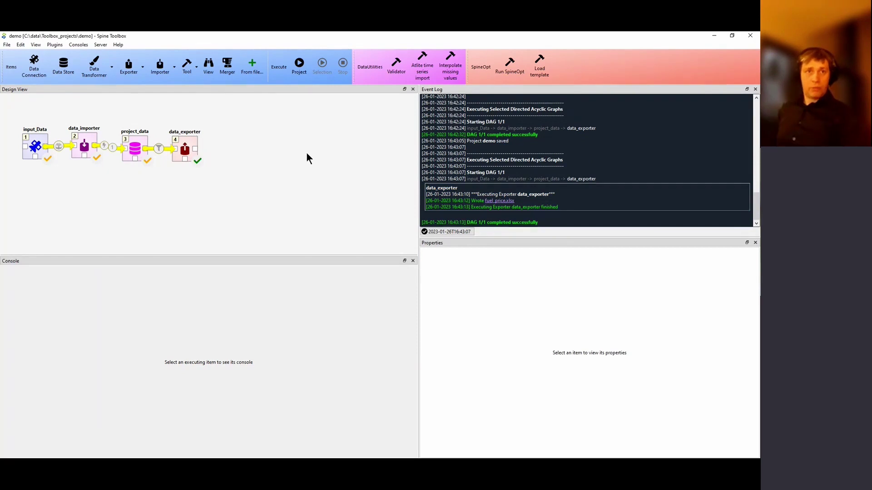
left_click(198, 68)
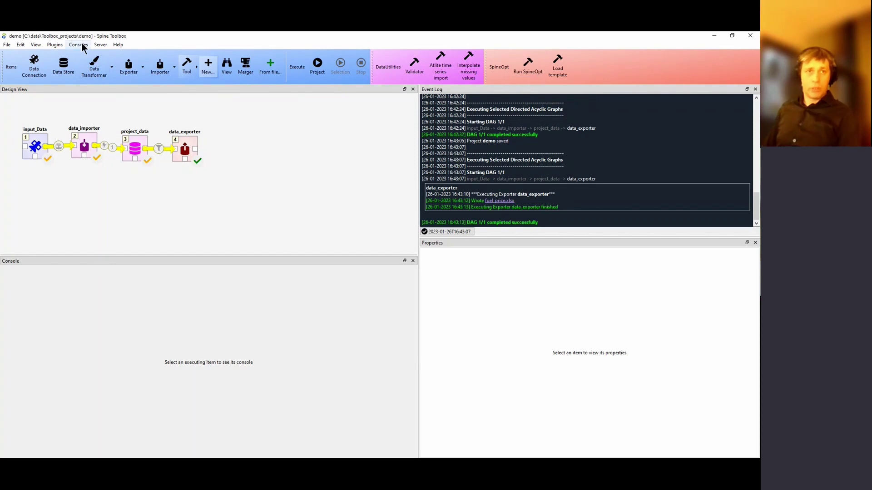
left_click(54, 45)
left_click(75, 64)
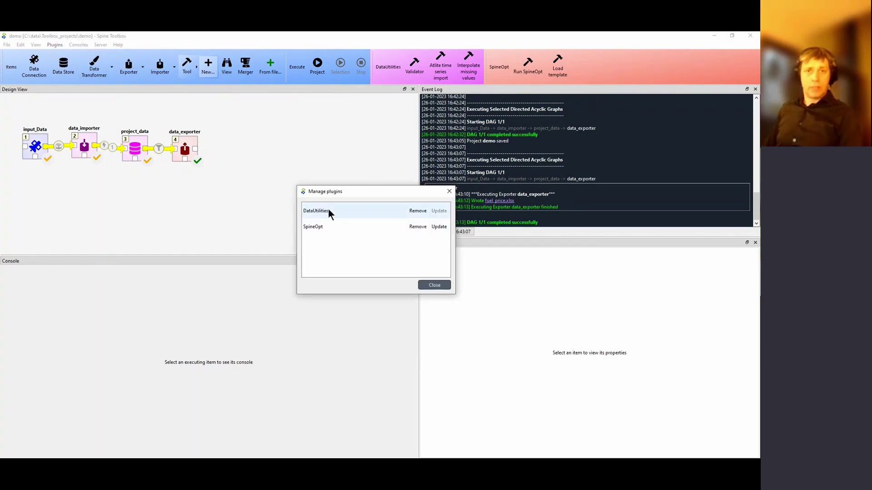
left_click(417, 211)
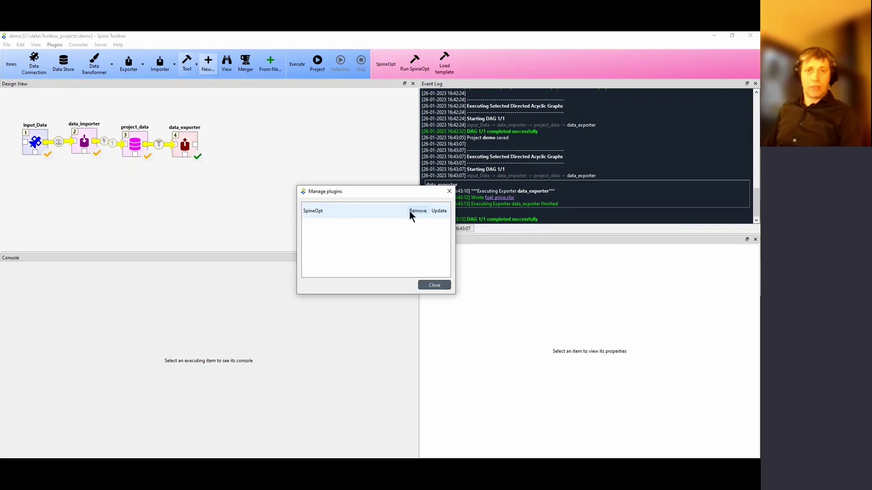
left_click(438, 211)
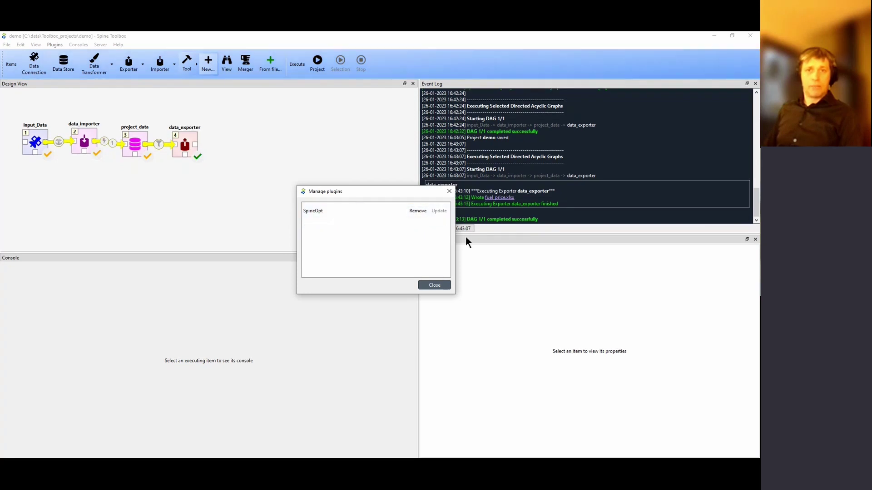
left_click(435, 285)
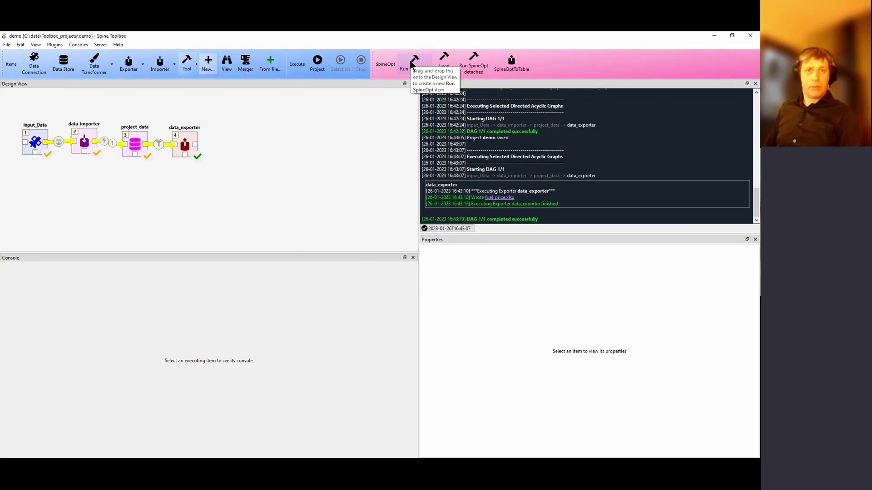
- Add a Run SpineOpt tool item beside data_exporter and view its tool specification with the run_spineopt.jl main program
left_click_drag(411, 64, 268, 155)
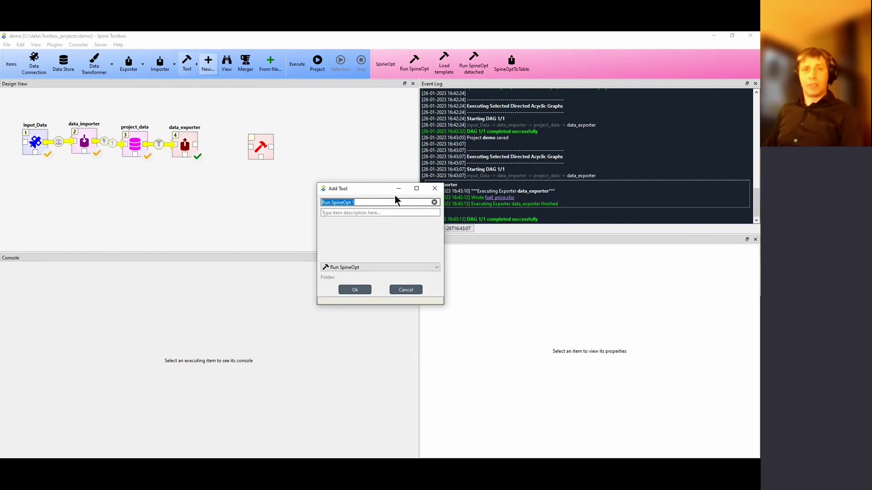
left_click(361, 290)
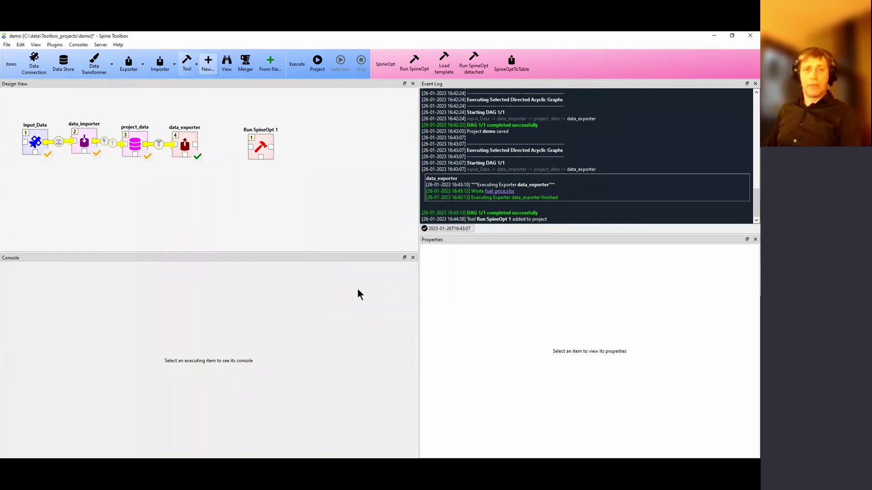
left_click(263, 141)
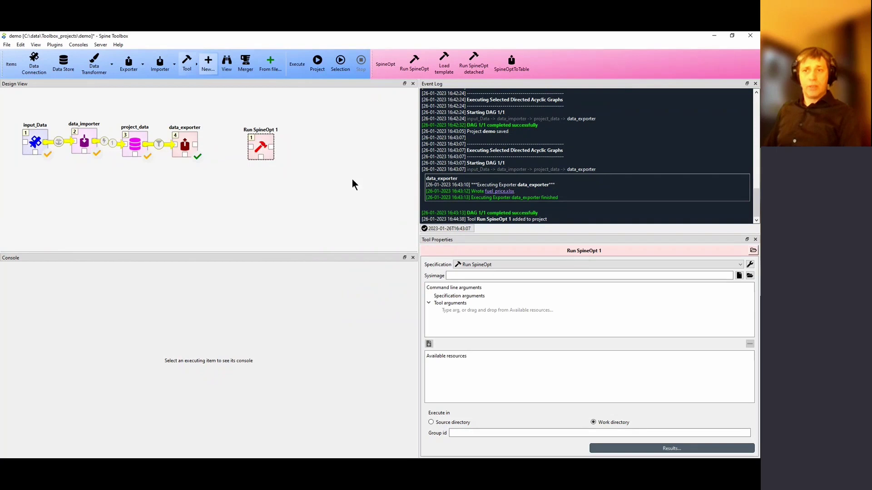
left_click(749, 264)
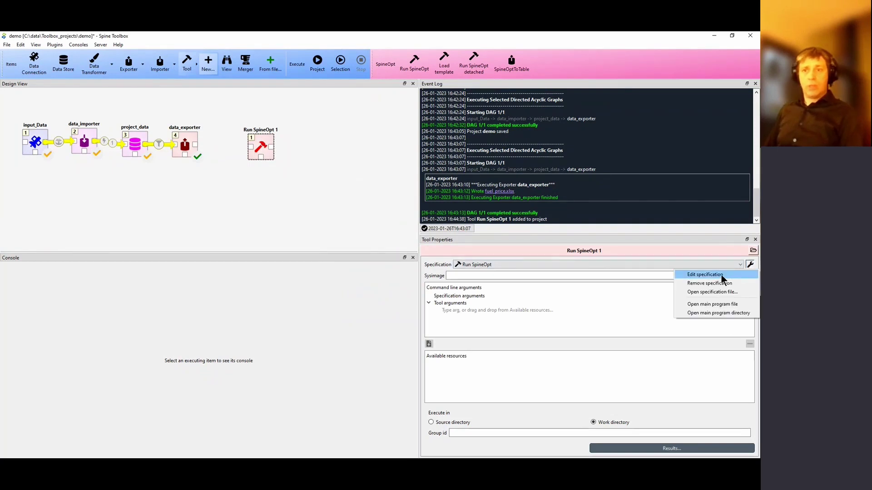
left_click(720, 274)
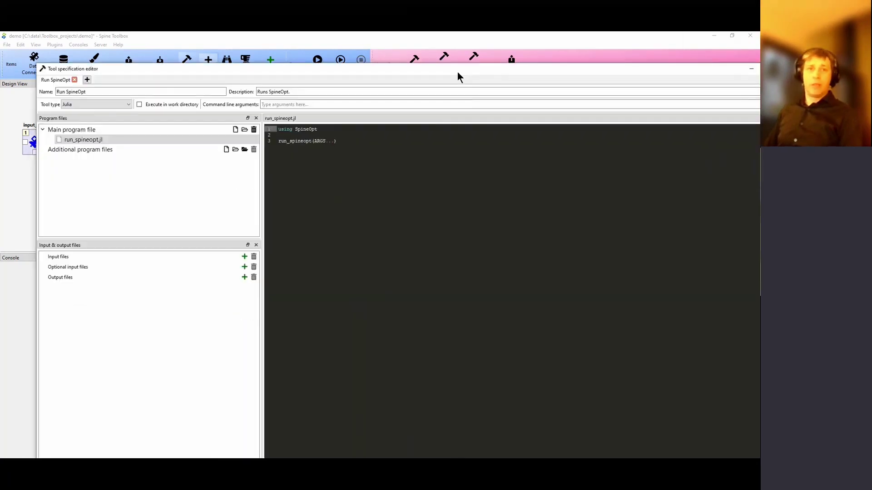
left_click_drag(457, 72, 438, 62)
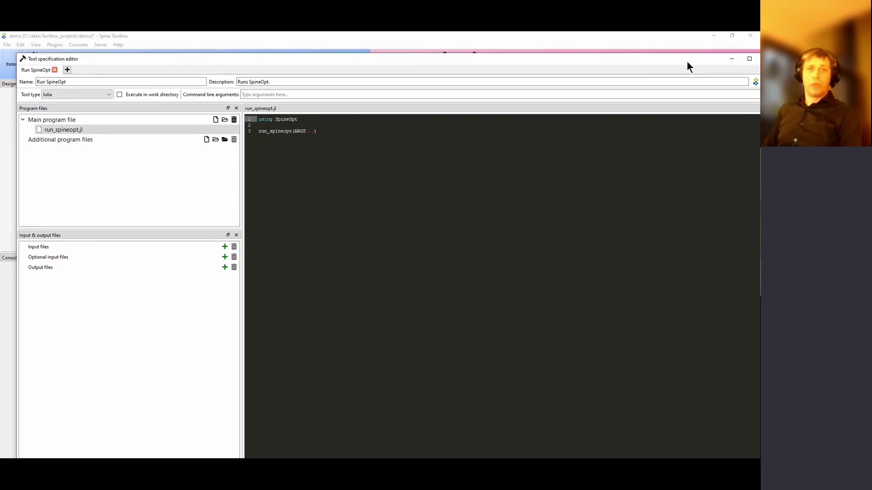
left_click_drag(687, 63, 671, 61)
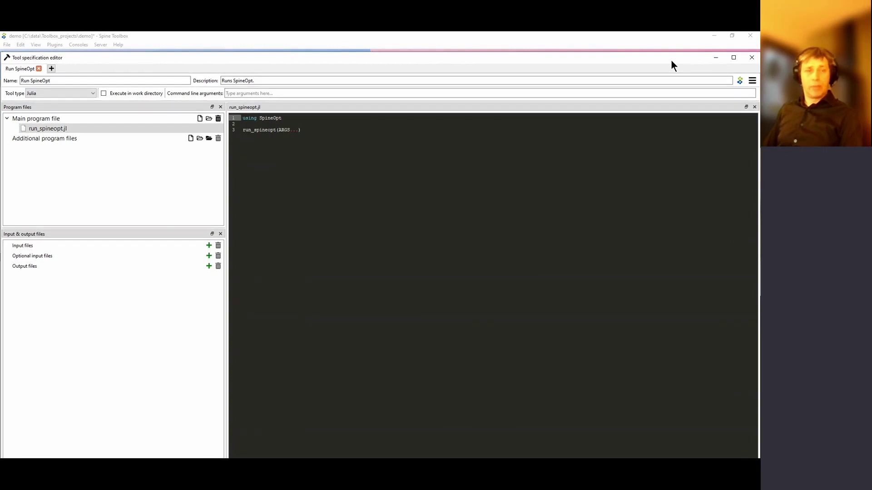
left_click(751, 58)
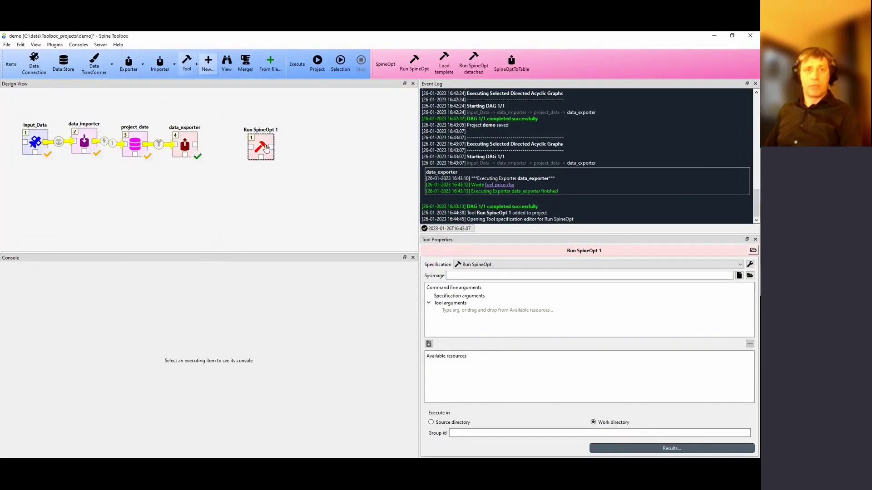
- Add a generic Tool item named data_mangler to the design and view its empty tool specification
left_click(198, 67)
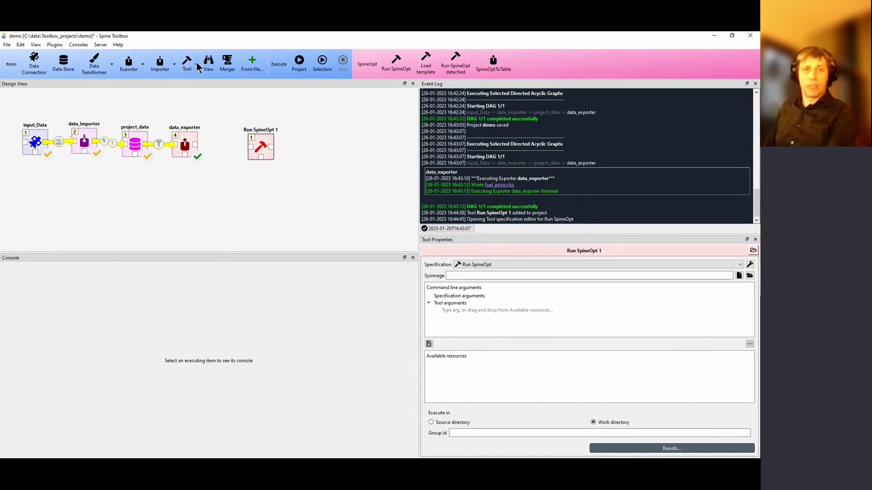
left_click_drag(187, 65, 318, 154)
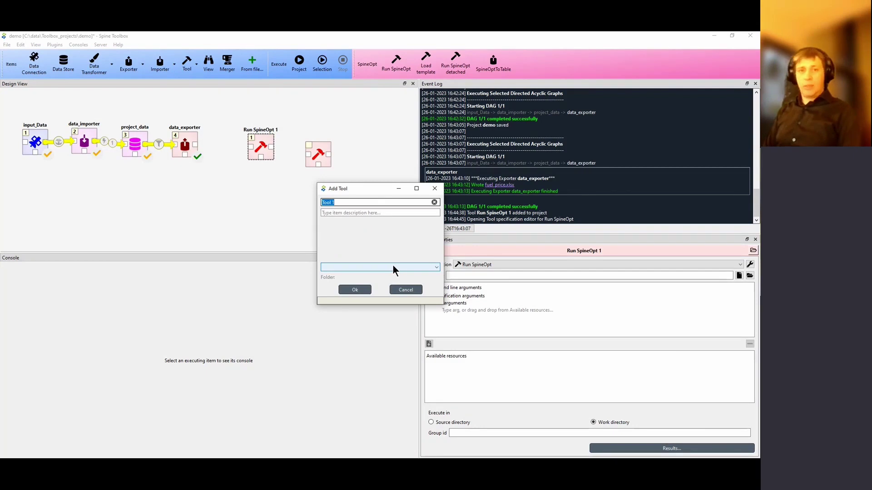
type("data_")
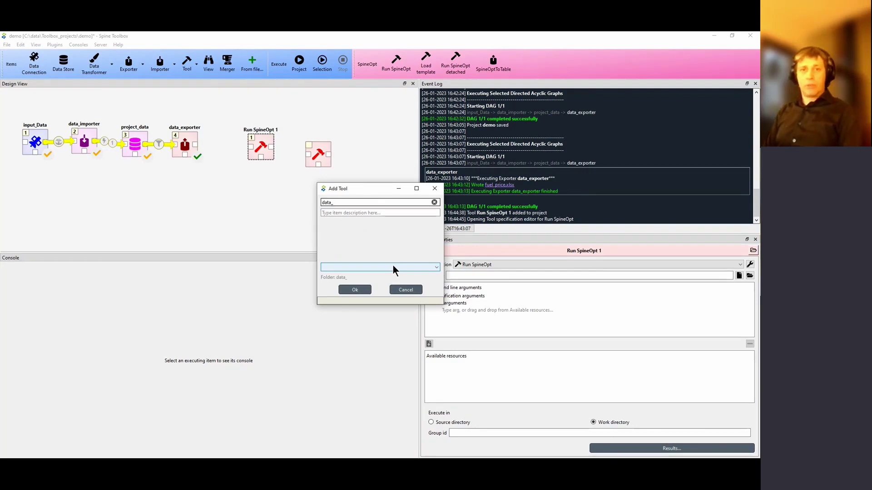
type("mangler")
key("Return")
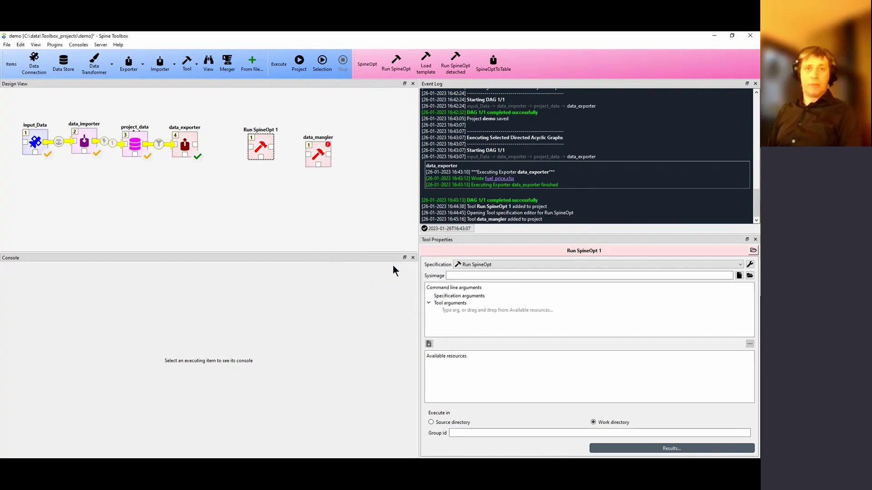
double_click(321, 156)
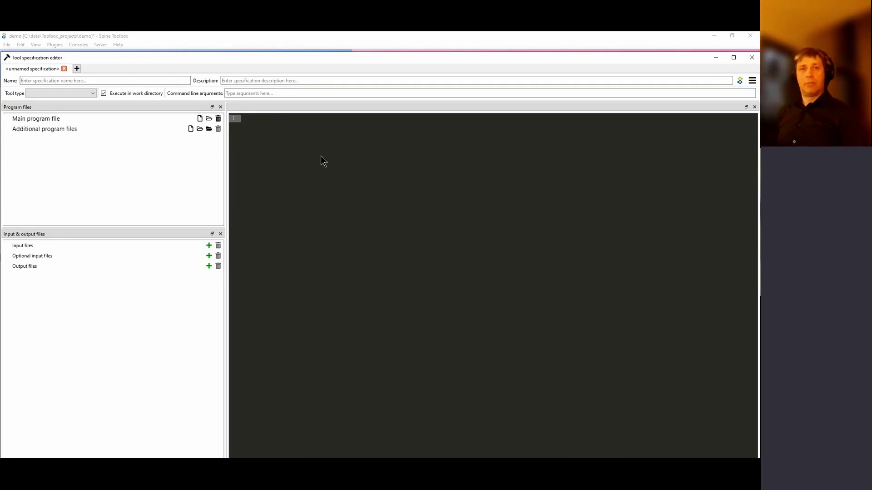
left_click(756, 57)
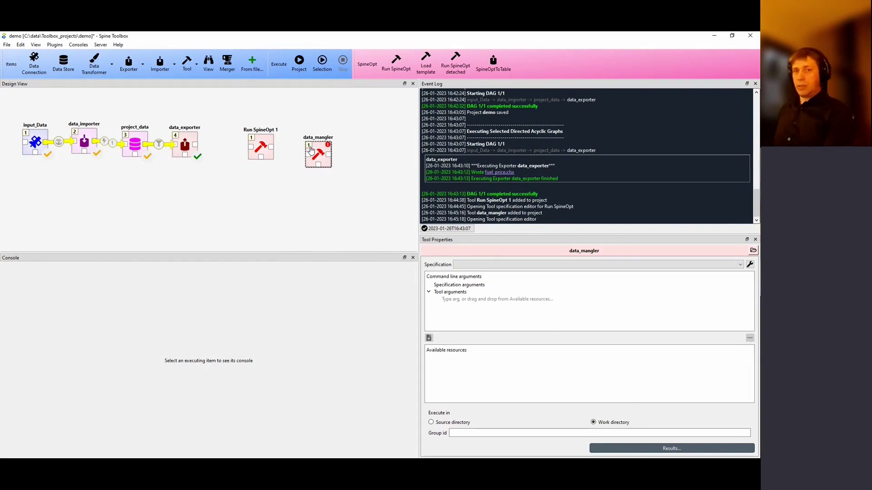
- Remove the data_mangler and Run SpineOpt 1 items from the project
key("Delete")
left_click(403, 260)
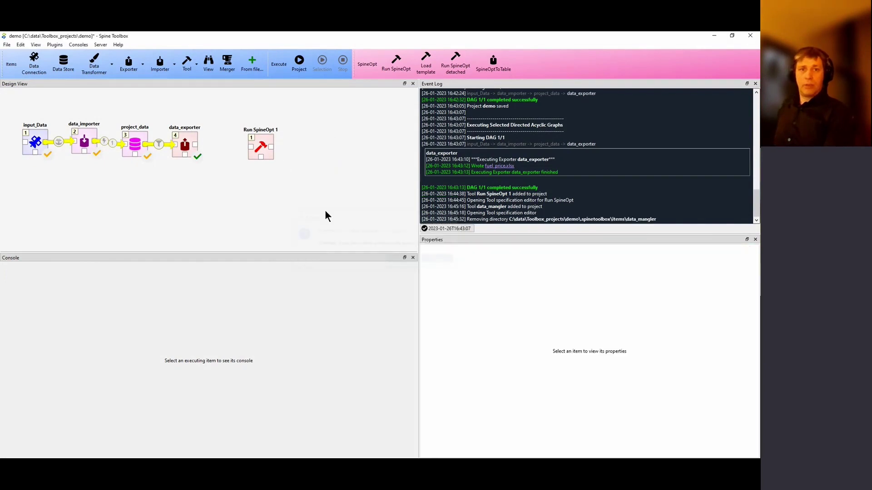
left_click(260, 146)
key("Delete")
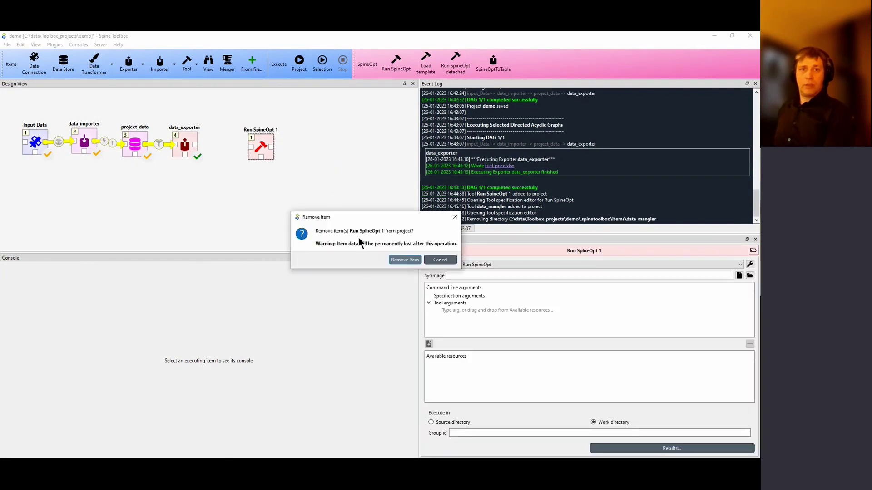
left_click(400, 263)
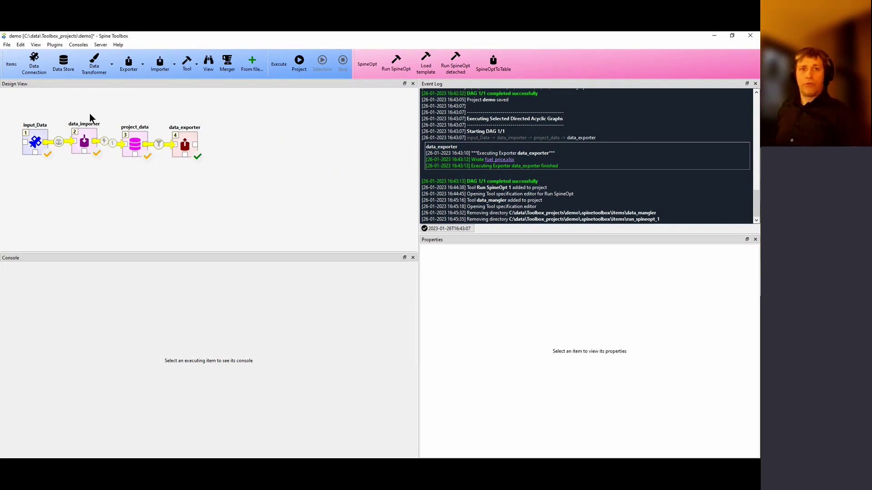
- Execute the whole project and show data_exporter's entries in the event log
left_click(299, 61)
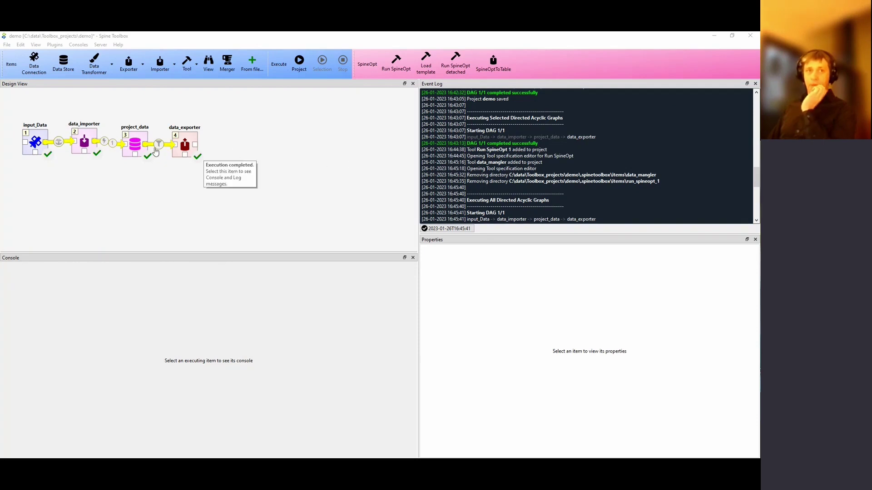
left_click(186, 139)
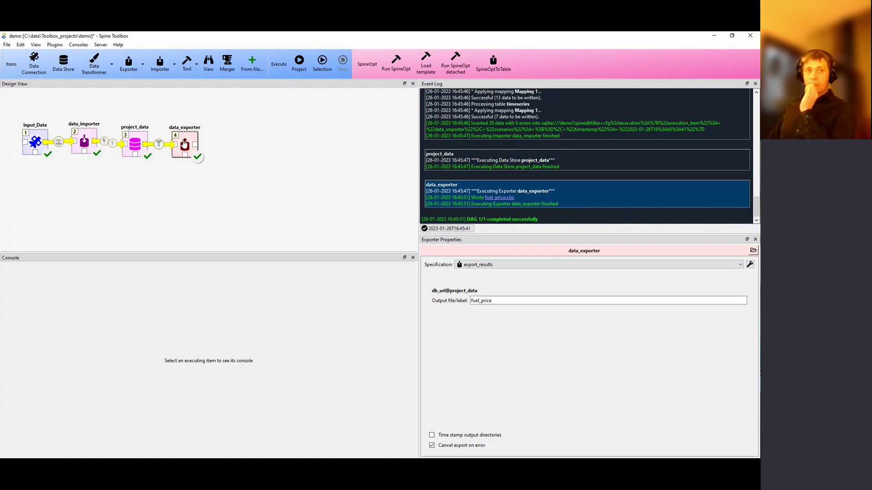
- Open data_exporter's export_results specification with live preview on, and map Alternatives to column 4 in the fuel_price mapping
double_click(185, 143)
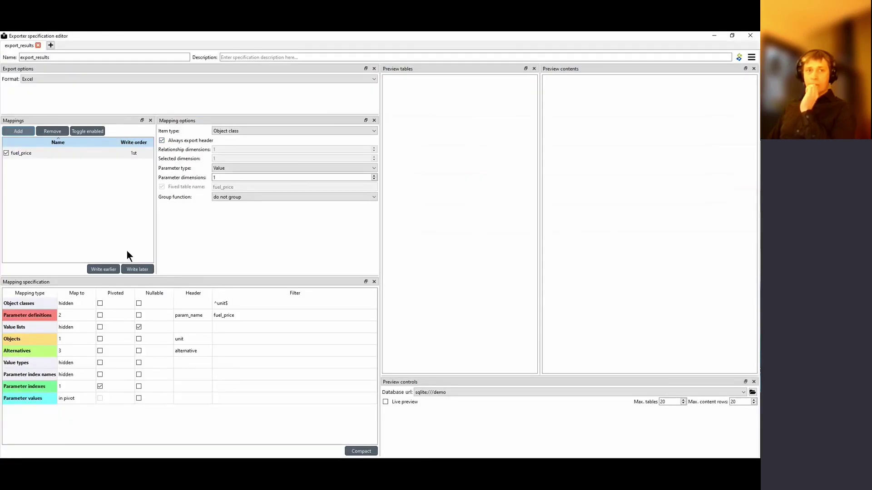
left_click(386, 402)
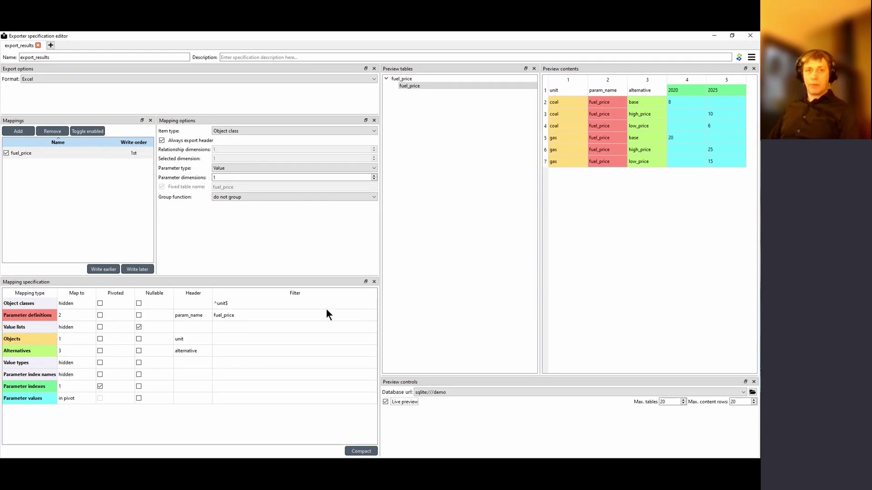
left_click(79, 351)
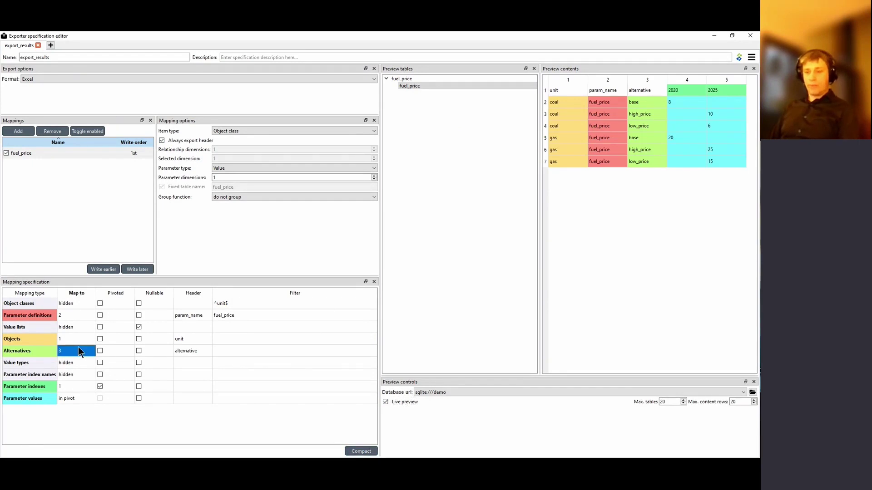
type("4")
key("Return")
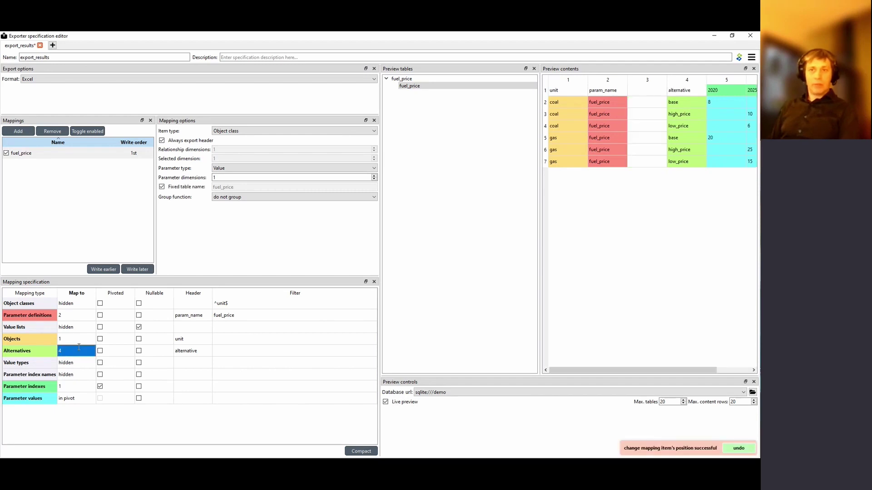
- Compact the fuel_price mapping's columns, then save the export_results specification and close its editor
left_click(361, 451)
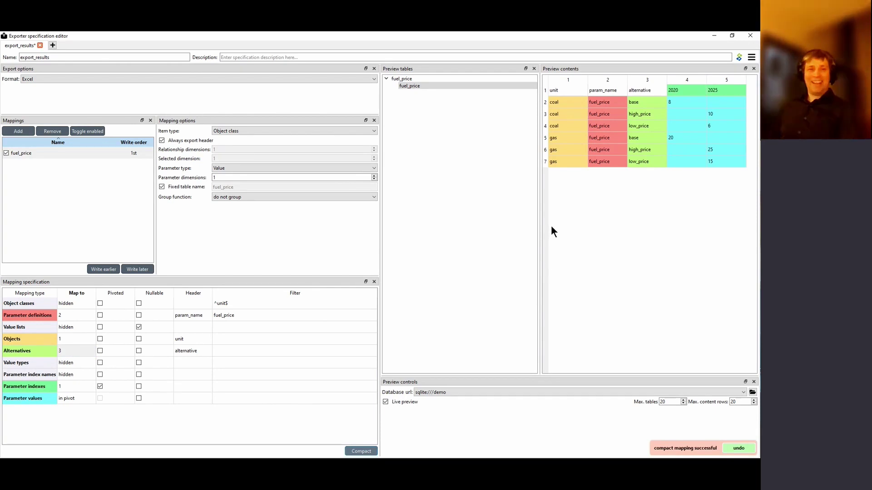
key("ctrl+s")
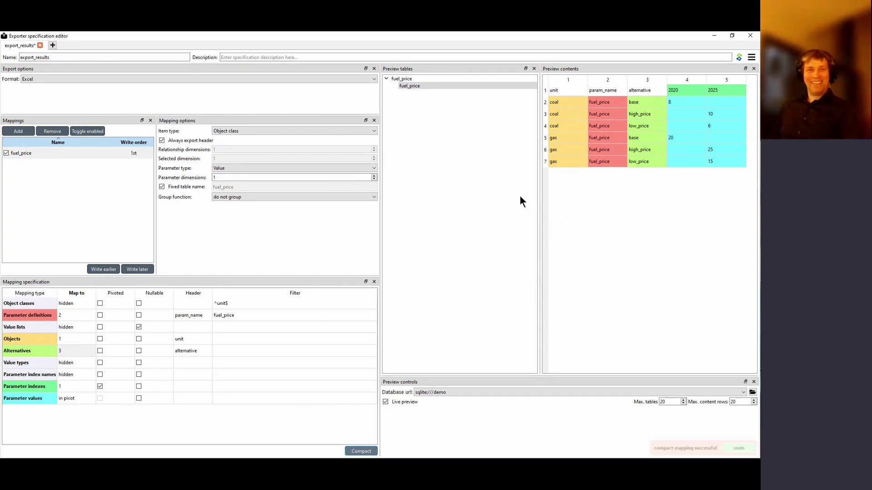
left_click(748, 35)
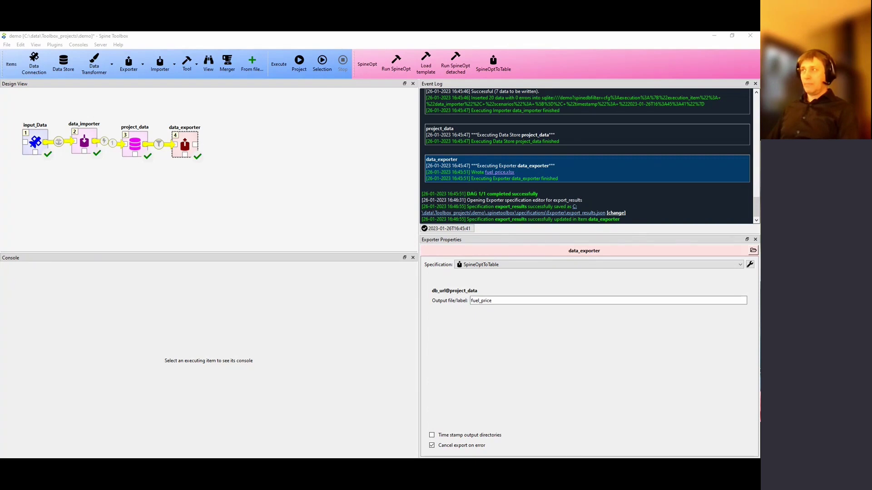
left_click(351, 172)
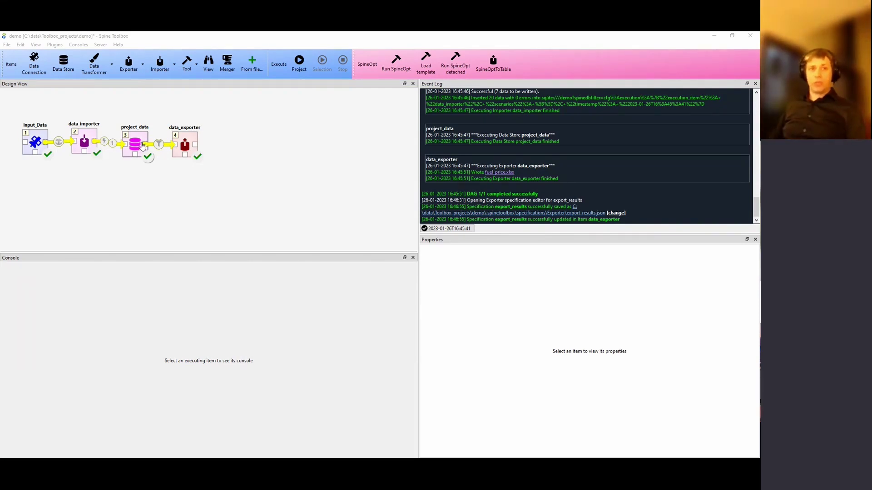
- Add an Importer item named "get results back" to the design, below data_importer
left_click(112, 148)
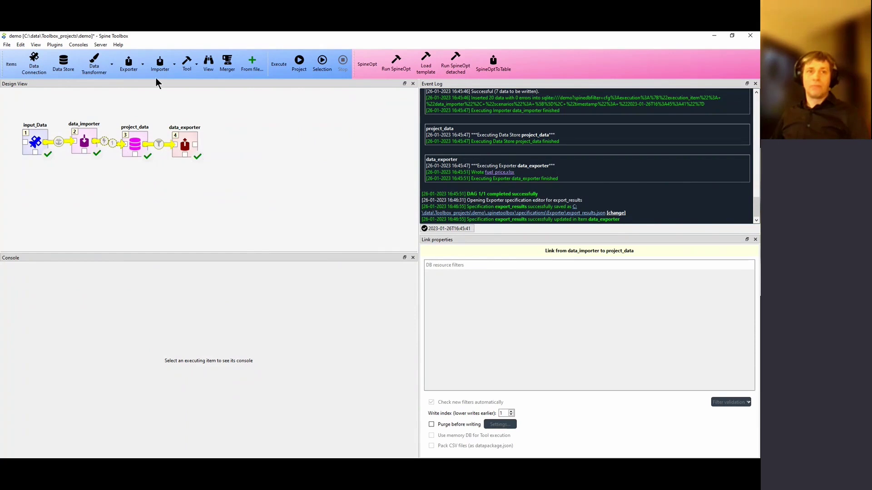
left_click_drag(160, 63, 88, 178)
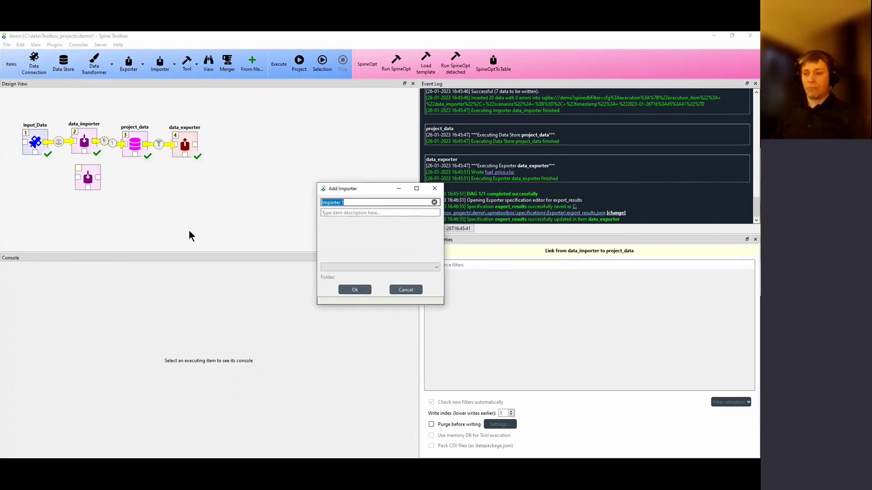
type("get res")
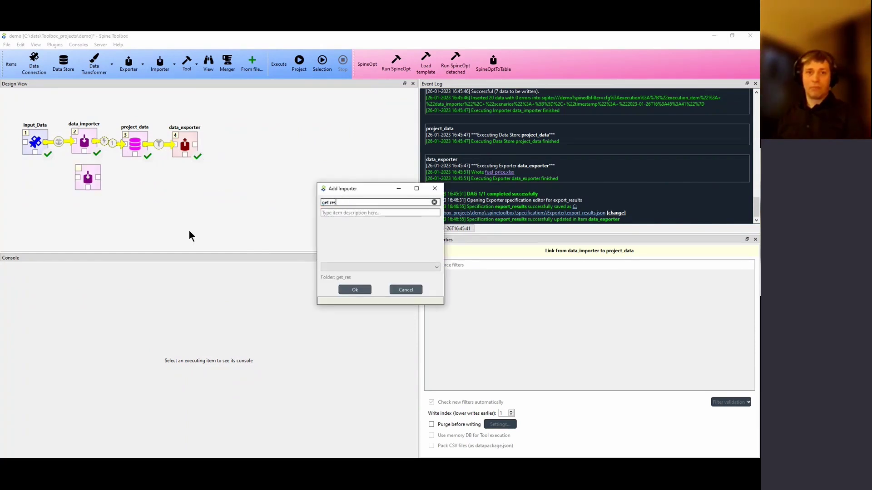
type("ults b a")
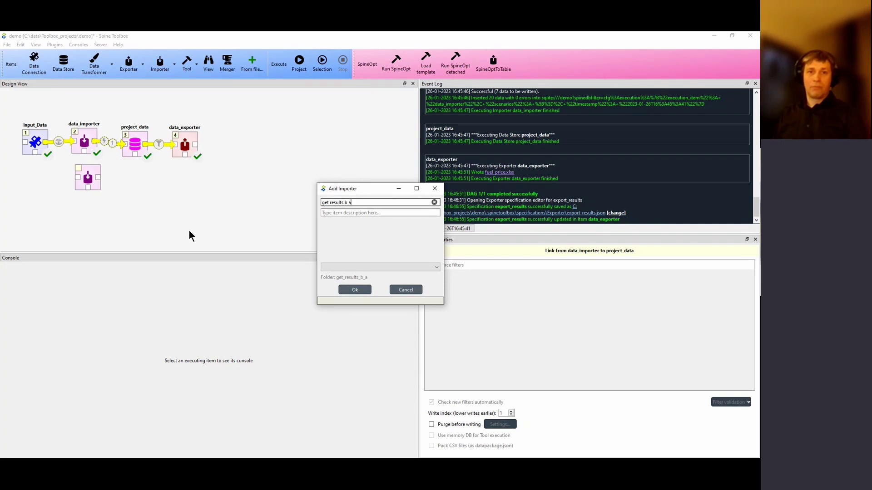
type("ck")
key("Return")
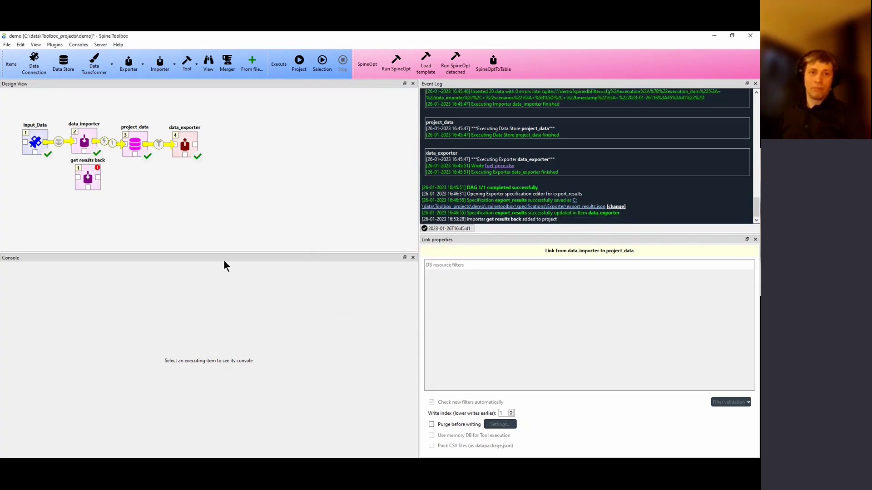
- Link data_exporter to get results back and that importer to project_data, placing the importer slightly lower in the design
left_click_drag(185, 154, 122, 145)
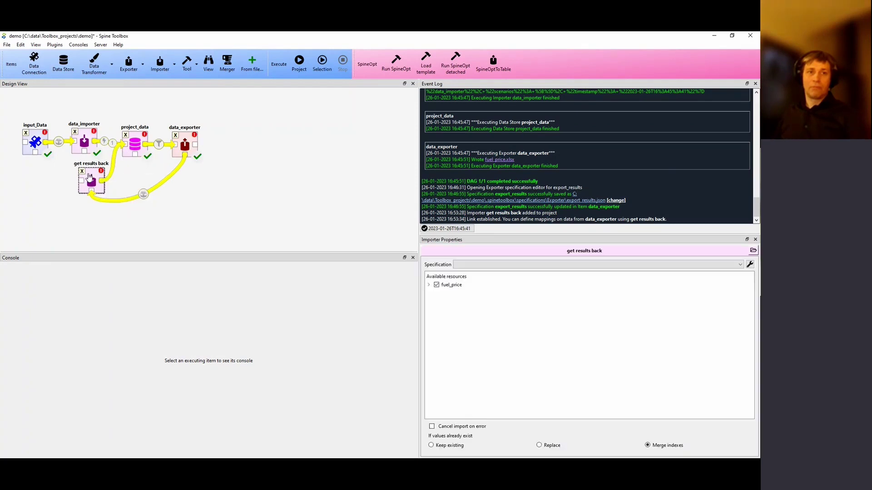
left_click_drag(88, 177, 94, 188)
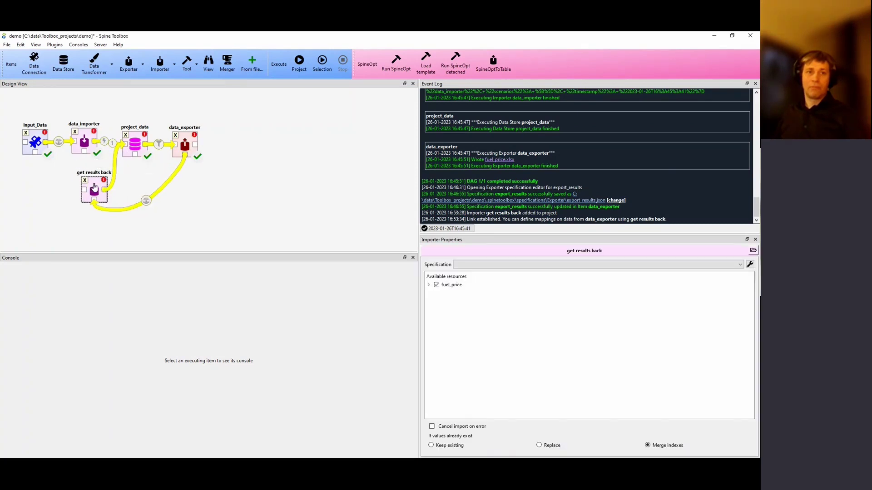
left_click(146, 203)
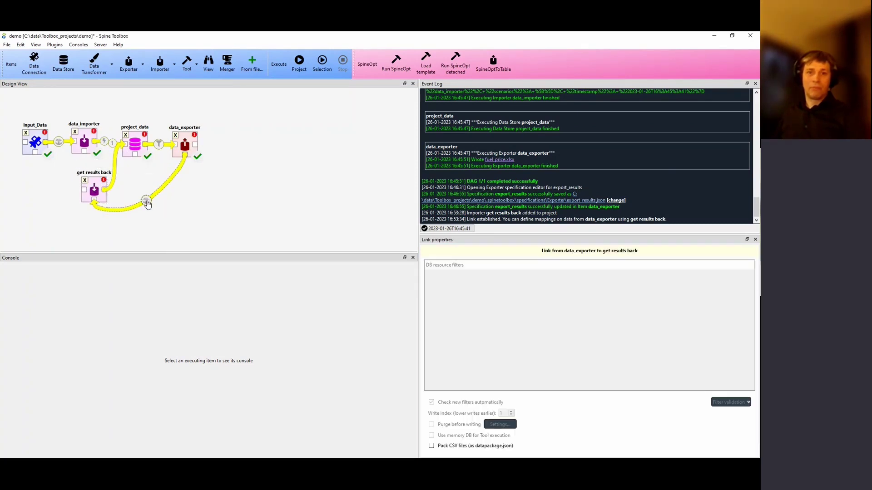
left_click(103, 183)
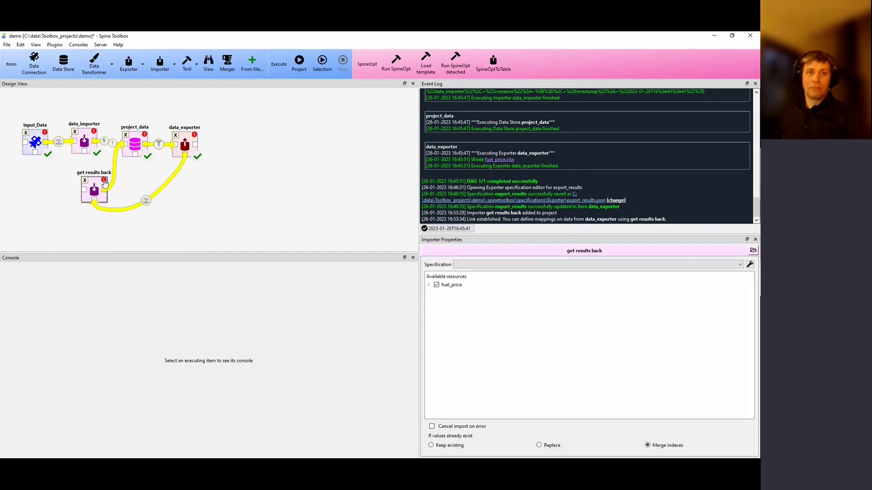
mouse_move(105, 184)
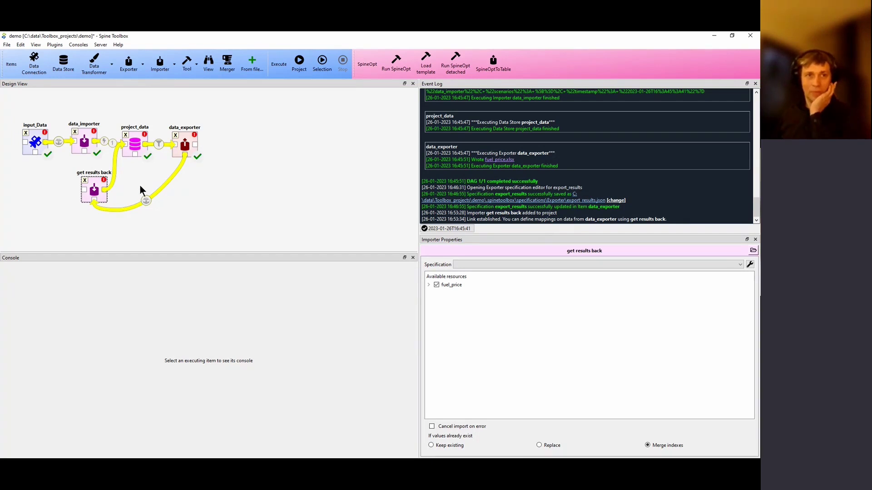
- Replace the link from data_exporter to get results back with a loop, and view the loop's condition settings
left_click(158, 195)
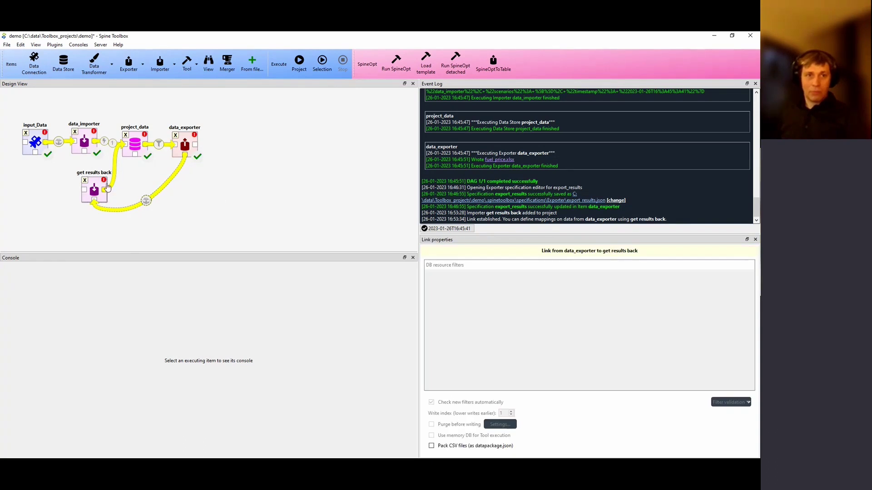
key("Delete")
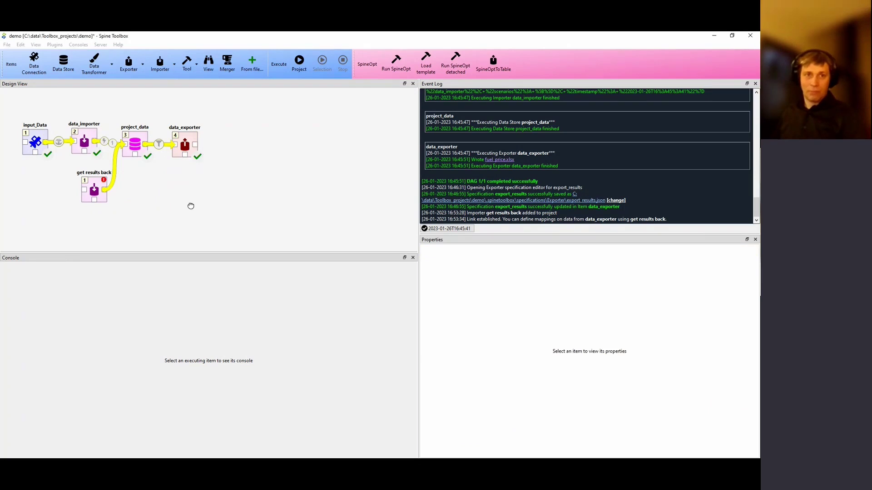
left_click_drag(184, 156, 95, 203)
left_click(178, 224)
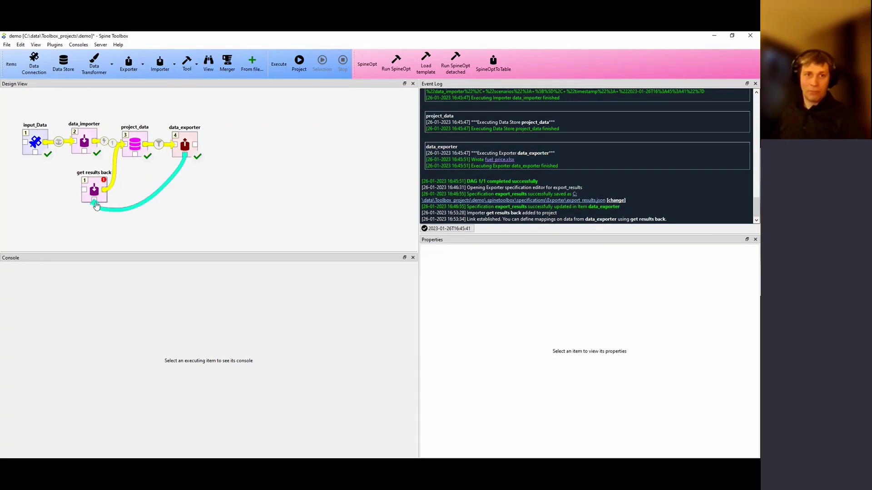
left_click(166, 190)
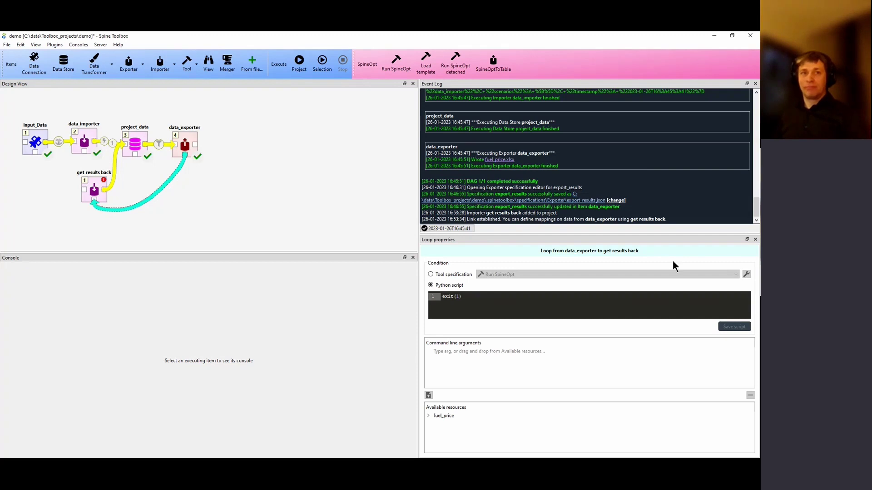
left_click(370, 220)
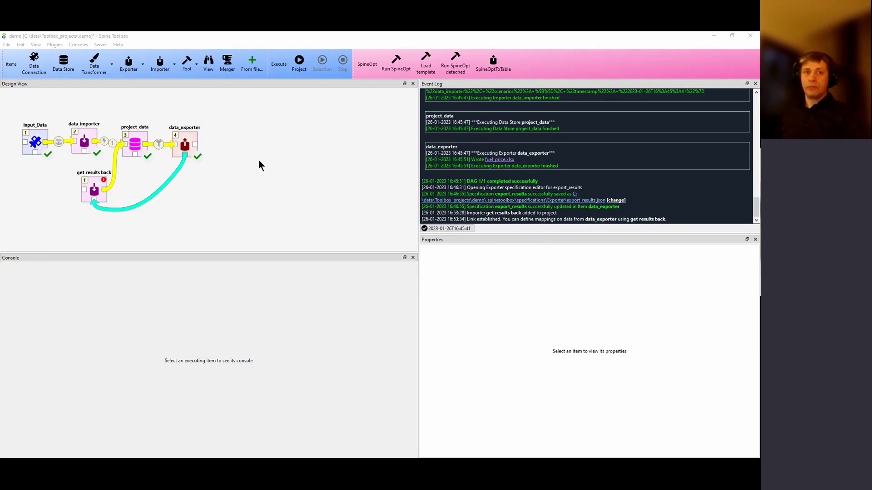
- Add a Merger item with its default name, and arrange it above data_exporter in the design
left_click_drag(226, 63, 238, 173)
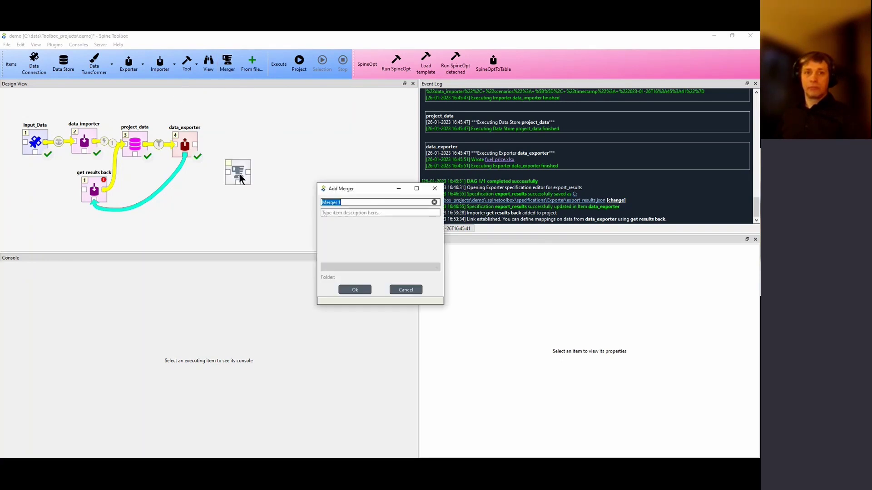
left_click(359, 289)
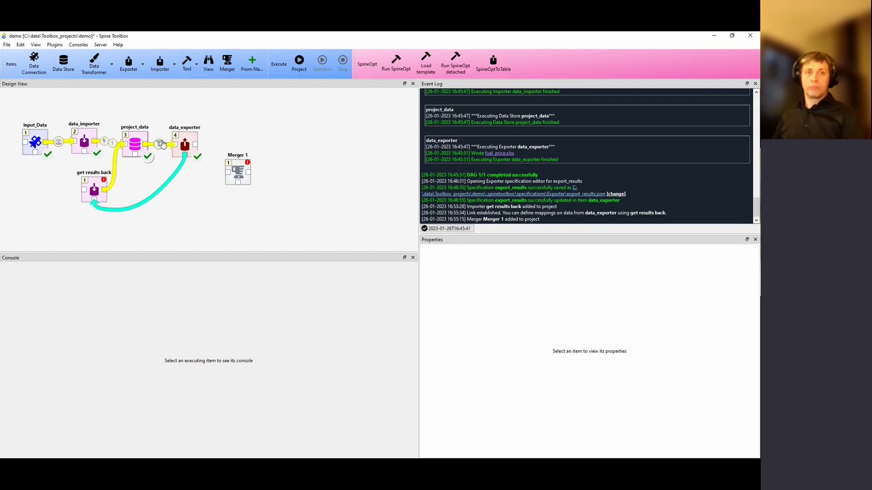
left_click_drag(186, 144, 184, 182)
left_click_drag(238, 173, 188, 122)
- Add a Data Store named back_up and link project_data to it through Merger 1
left_click_drag(70, 64, 242, 126)
type("back")
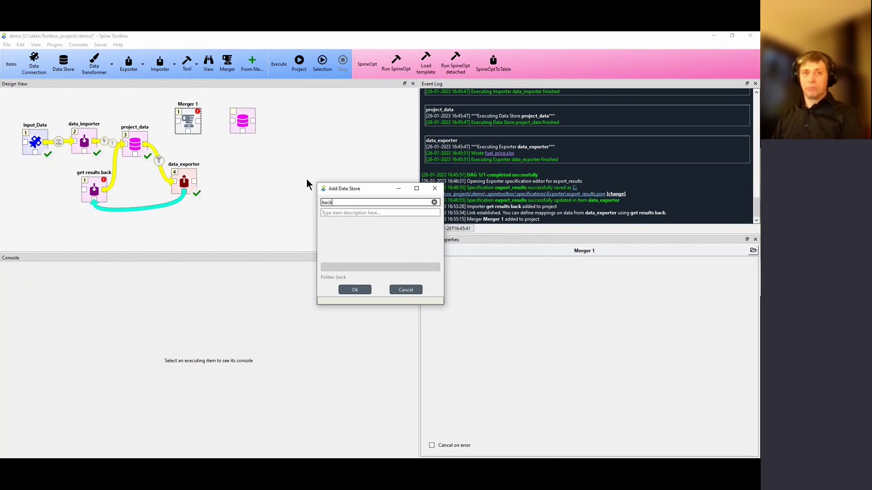
type("_up")
key("Return")
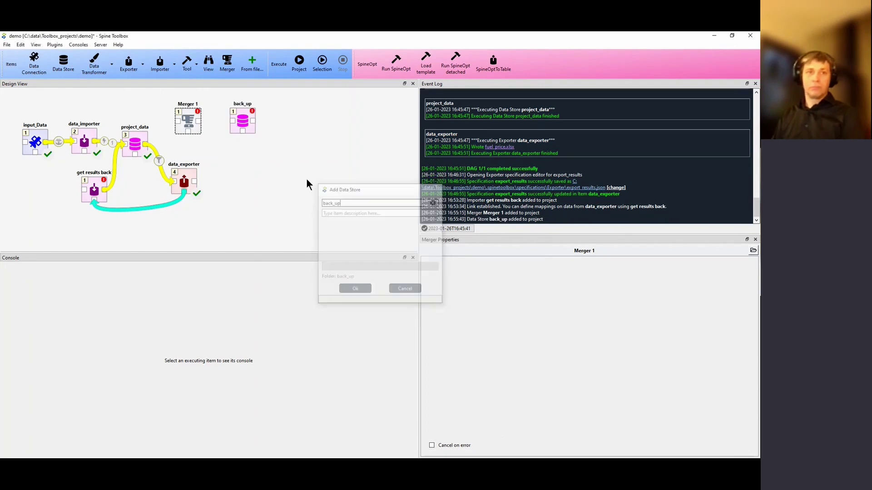
mouse_move(146, 146)
left_mouse_down()
mouse_move(181, 124)
mouse_move(232, 121)
left_mouse_up()
left_click(181, 123)
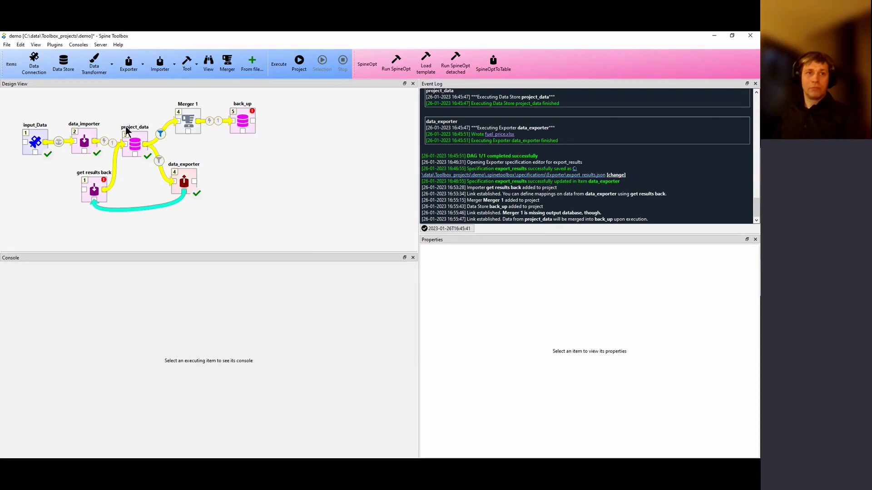
- Add a Data Store named static_data above data_importer and adjust the positions of both items
left_click_drag(69, 65, 59, 99)
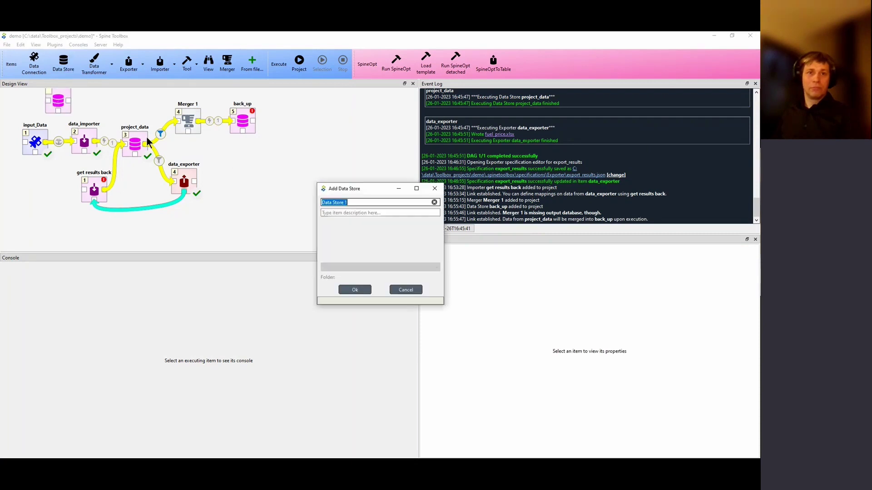
type("static_data")
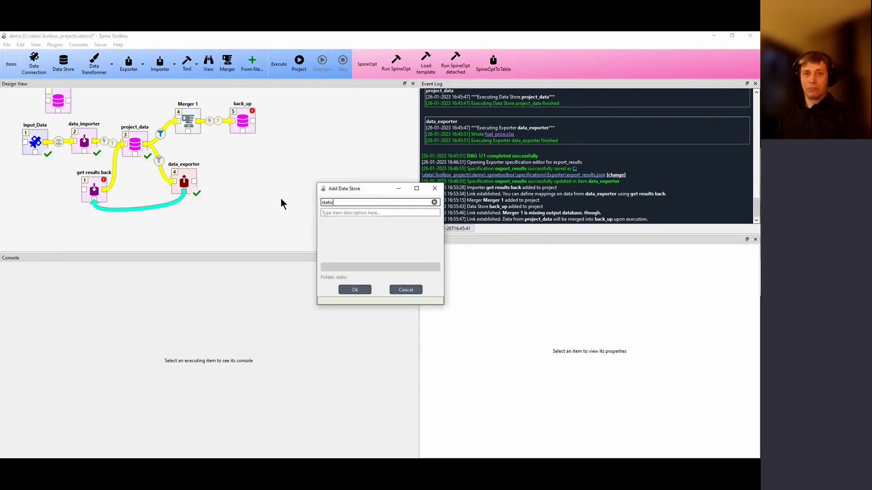
key("Return")
left_click_drag(84, 139, 80, 143)
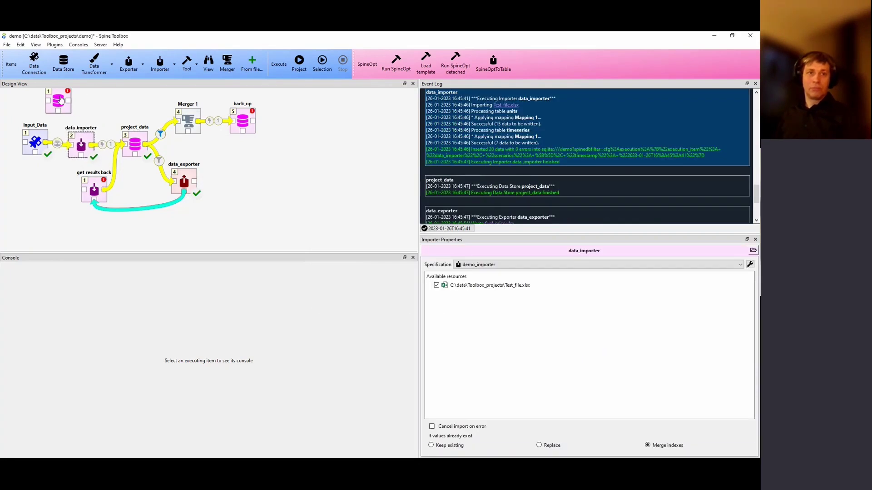
left_click_drag(60, 100, 73, 105)
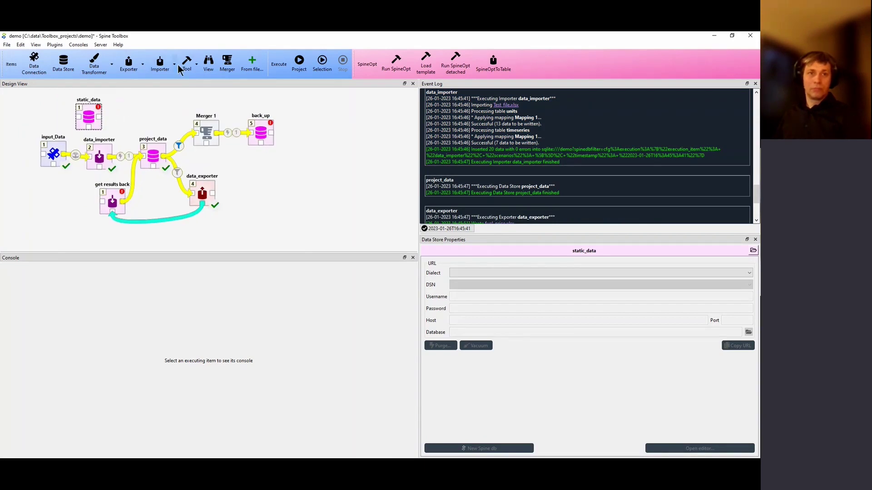
- Add a Merger named get_init_data and link static_data through it to project_data
left_click_drag(225, 62, 122, 118)
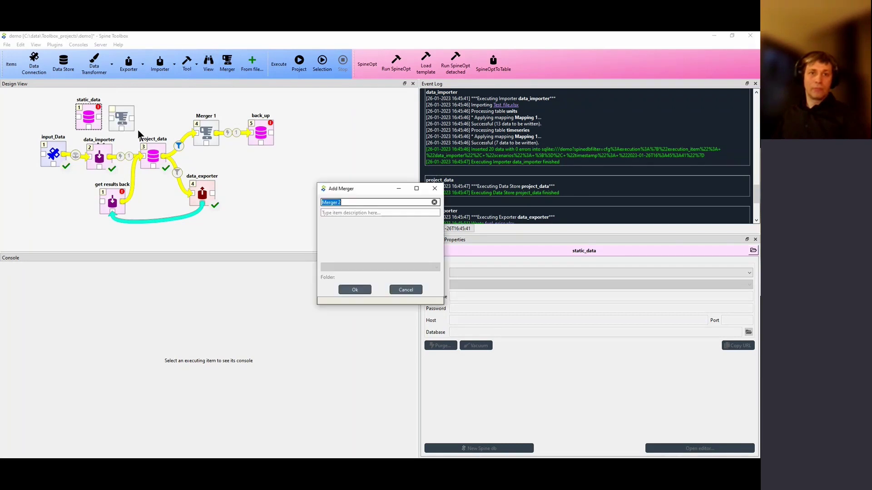
type("get_init")
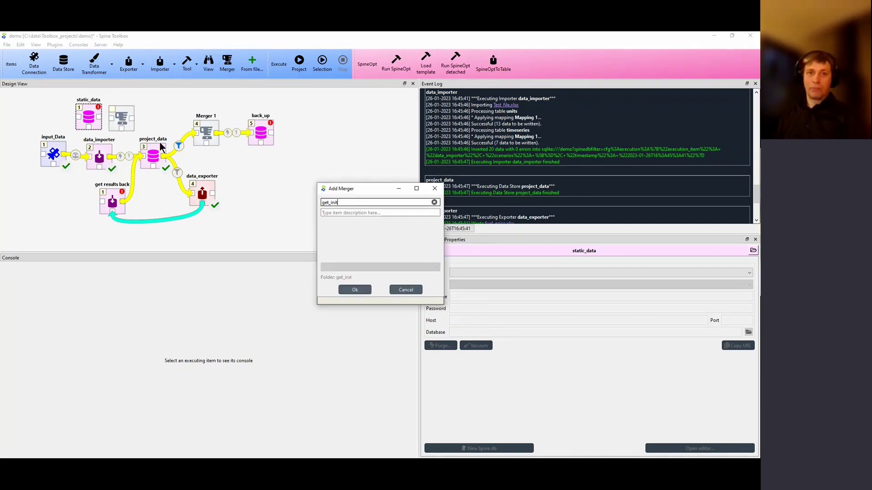
type("_data")
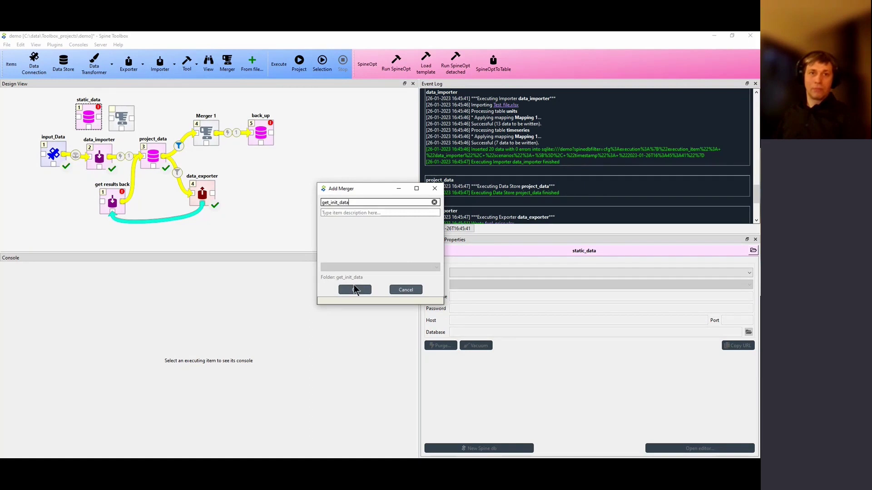
left_click(350, 288)
left_click_drag(90, 120, 142, 157)
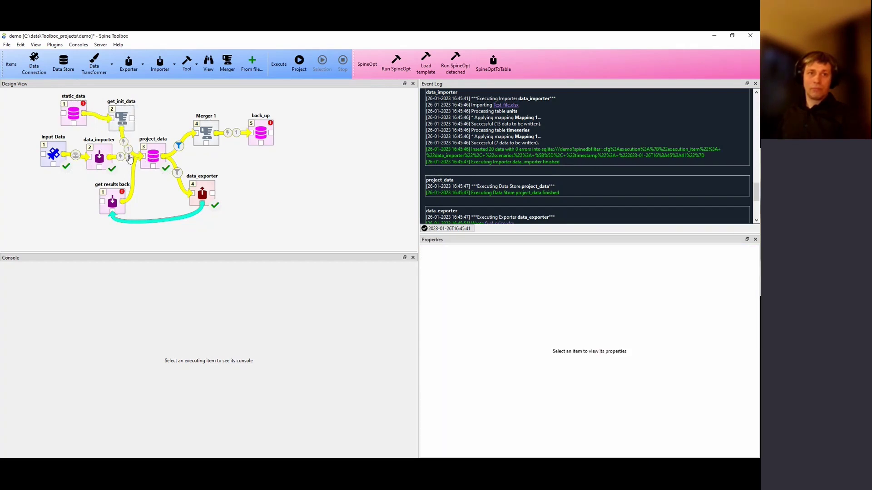
- Set the write index of the link from get_init_data to project_data to 2, and reposition data_importer and input_Data slightly
left_click(129, 158)
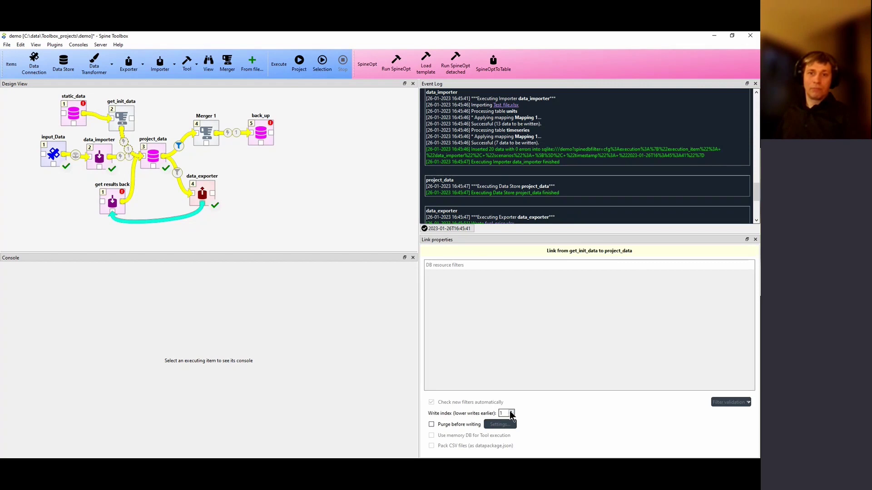
left_click(511, 411)
left_click(317, 221)
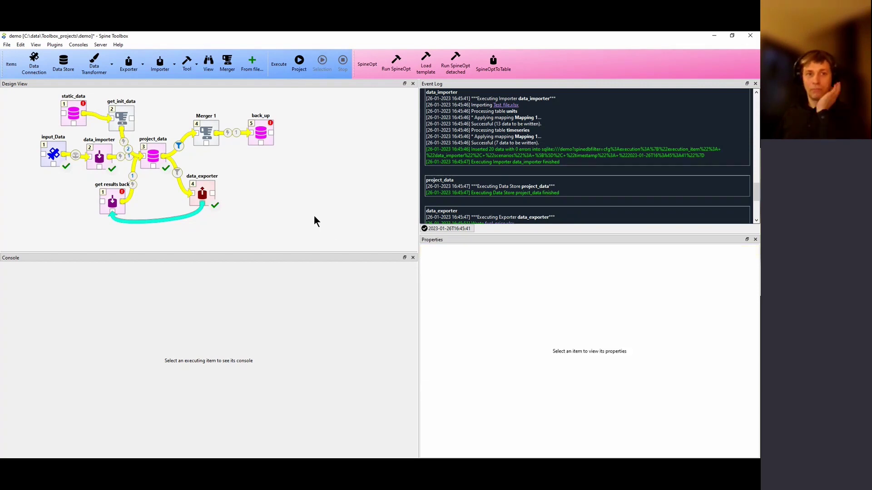
left_click_drag(98, 158, 58, 156)
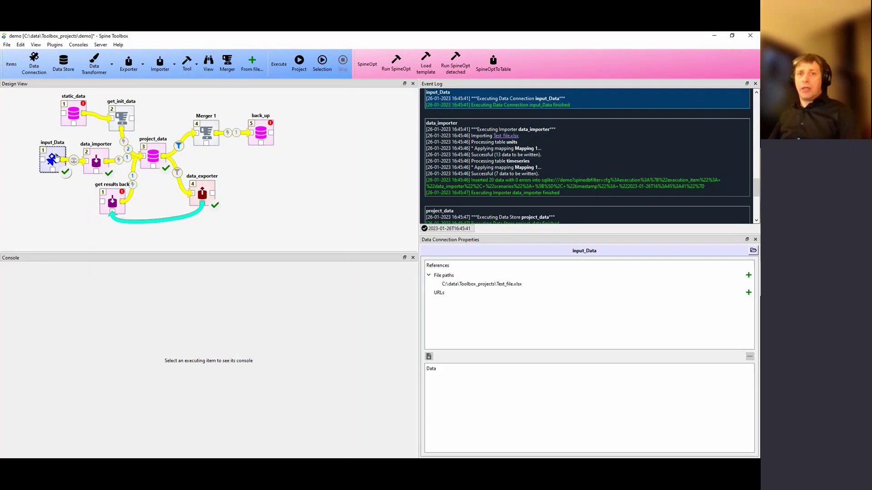
- Check input_Data's file reference picker and its link to data_importer, and move input_Data slightly farther from data_importer
left_click(748, 275)
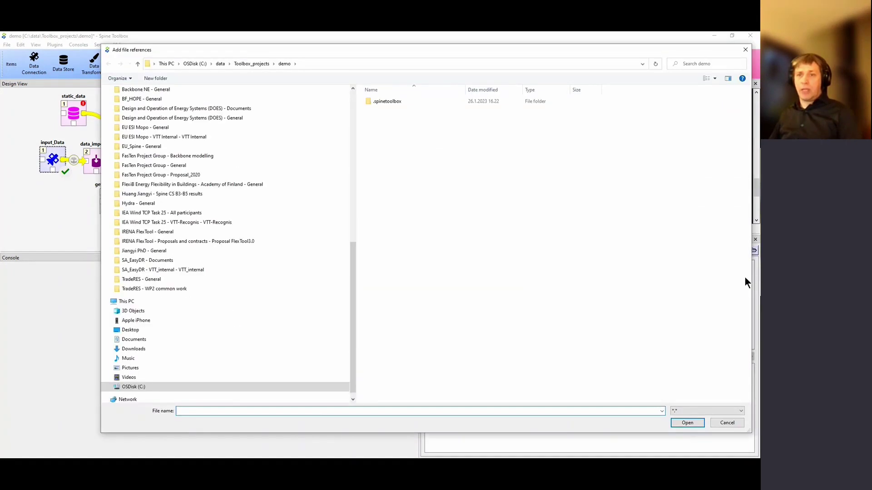
left_click(732, 422)
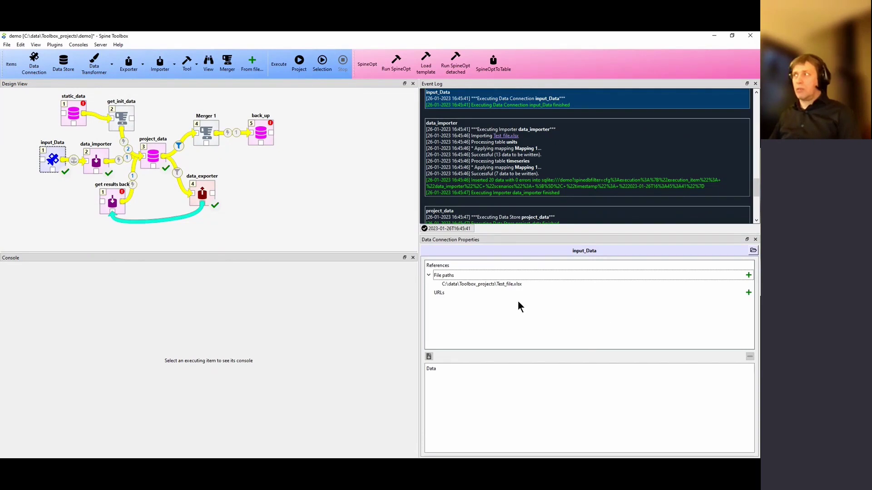
left_click(74, 163)
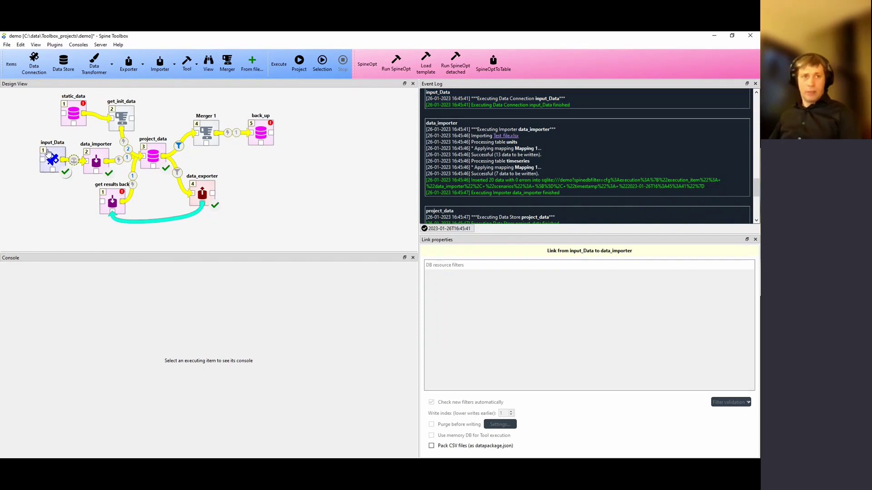
left_click_drag(48, 153, 39, 155)
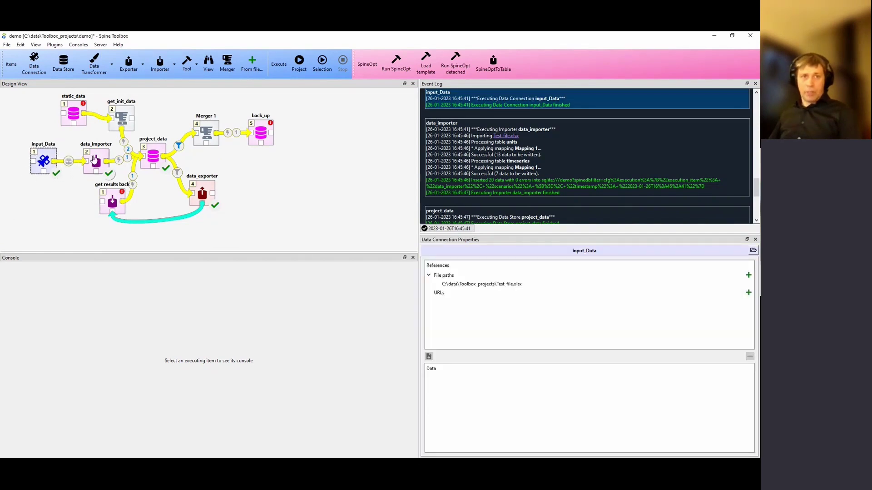
- Review the properties of data_importer and input_Data and the latest event log entries
left_click(95, 159)
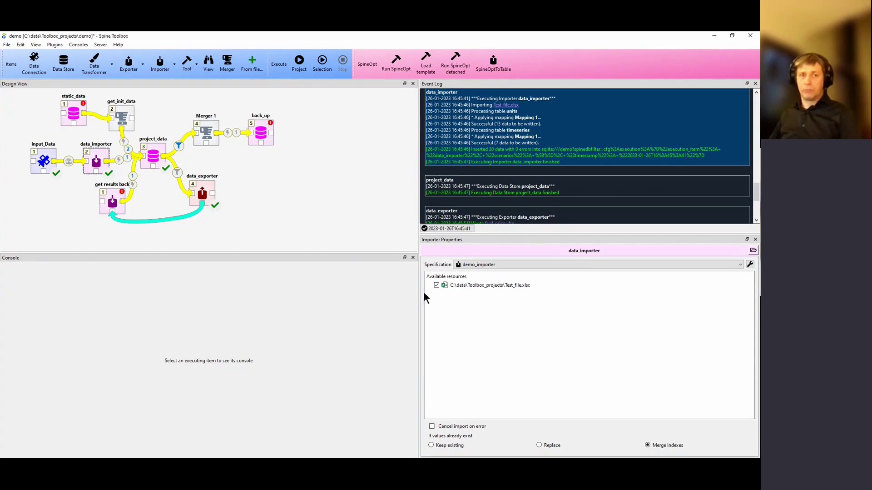
left_click(44, 159)
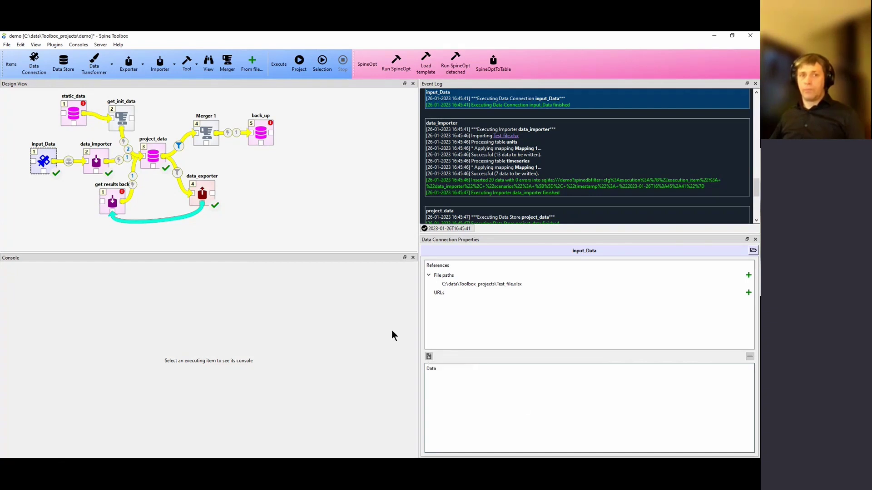
left_click(245, 233)
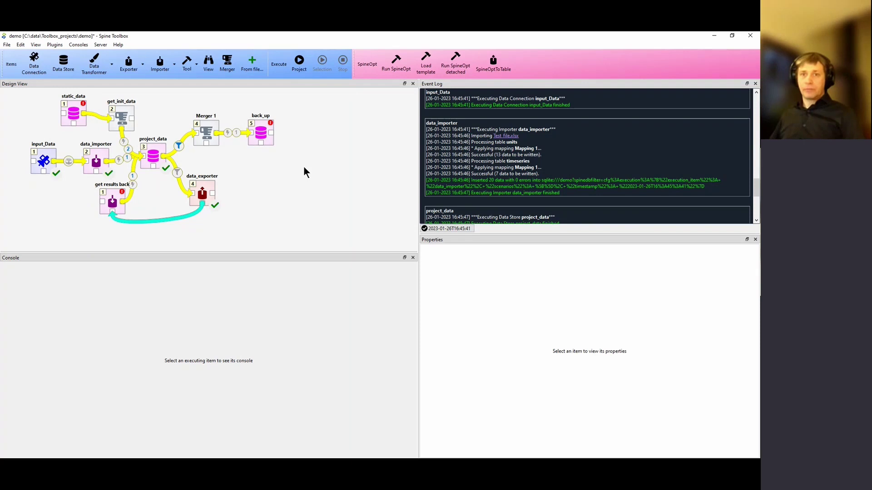
scroll(637, 186, "down", 6)
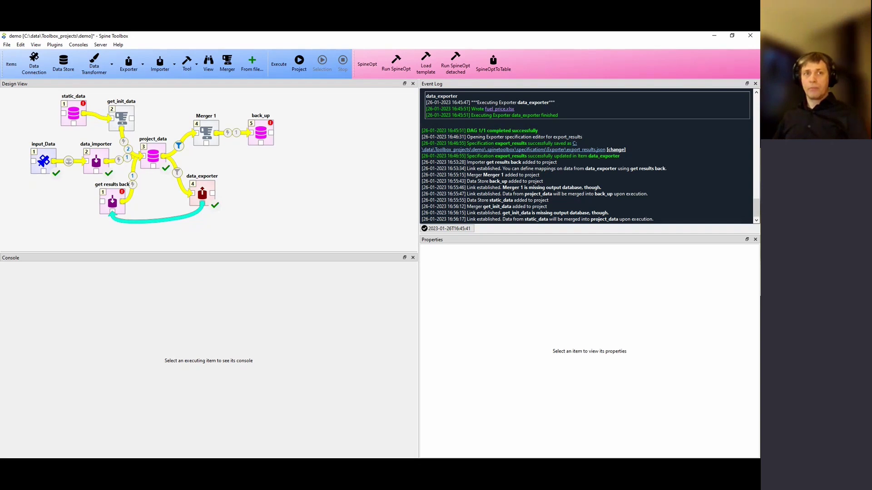
- Add a Tool with the default name below back_up and view the available tool types in its specification editor without creating a specification
left_click_drag(187, 62, 307, 178)
left_click(355, 288)
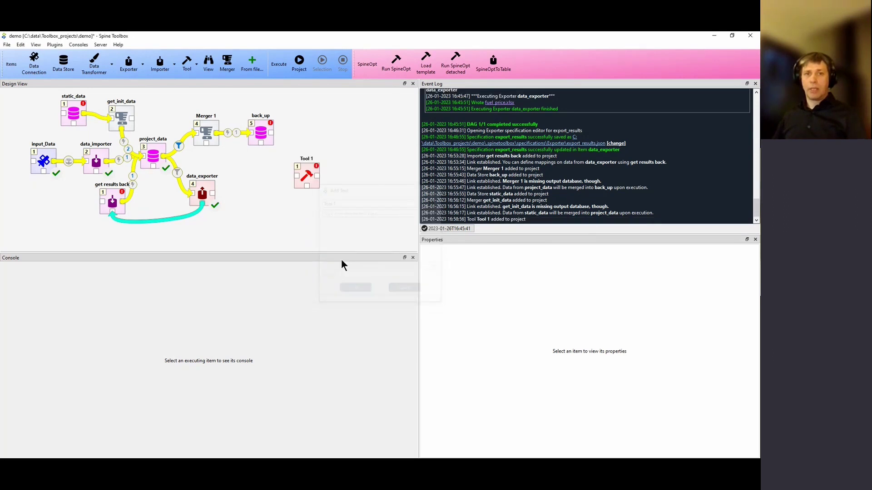
double_click(309, 178)
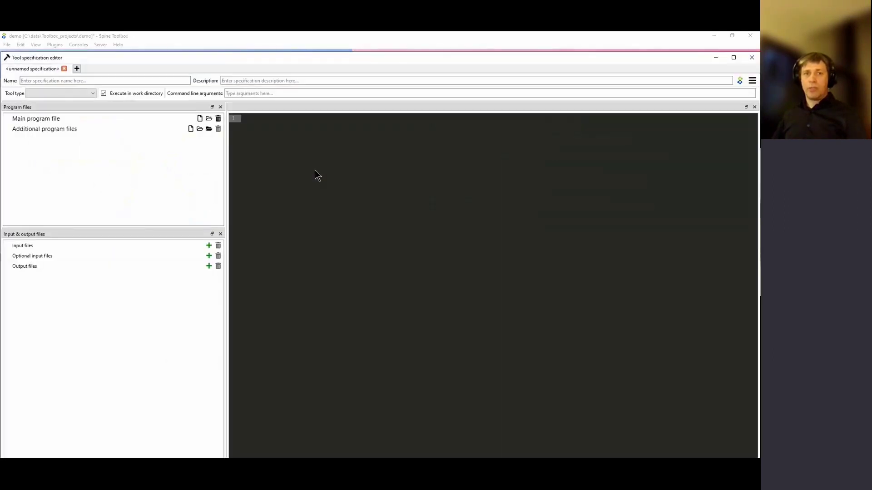
left_click(92, 92)
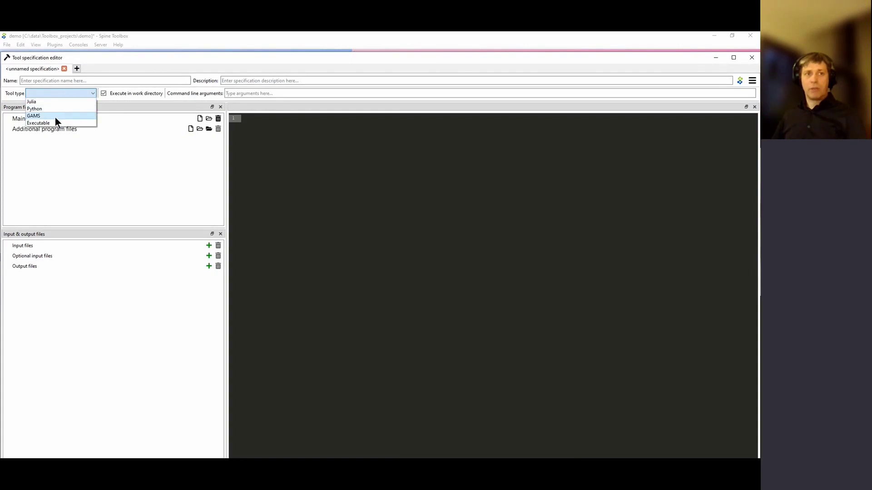
left_click(133, 170)
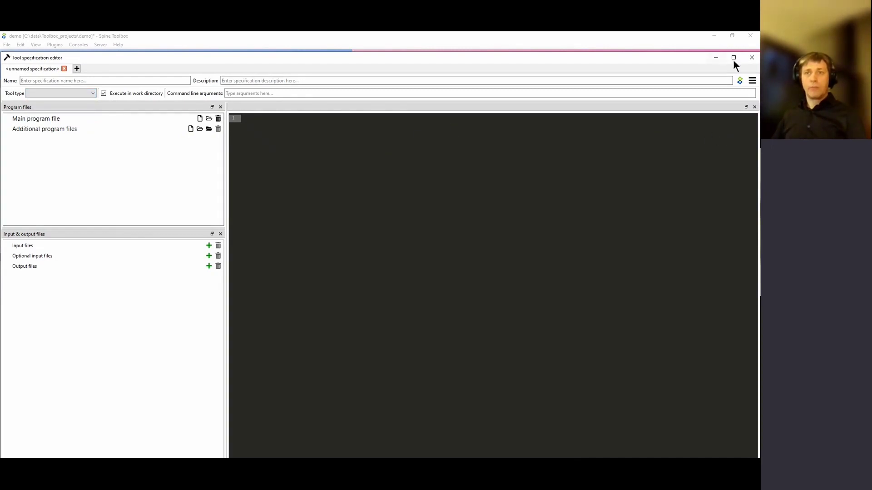
left_click(755, 60)
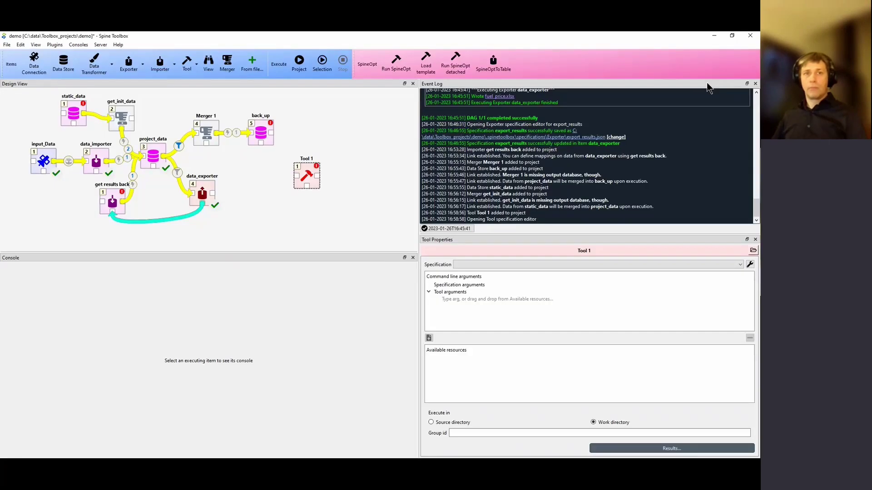
- Delete the Tool 1 item from the workflow
left_click(319, 234)
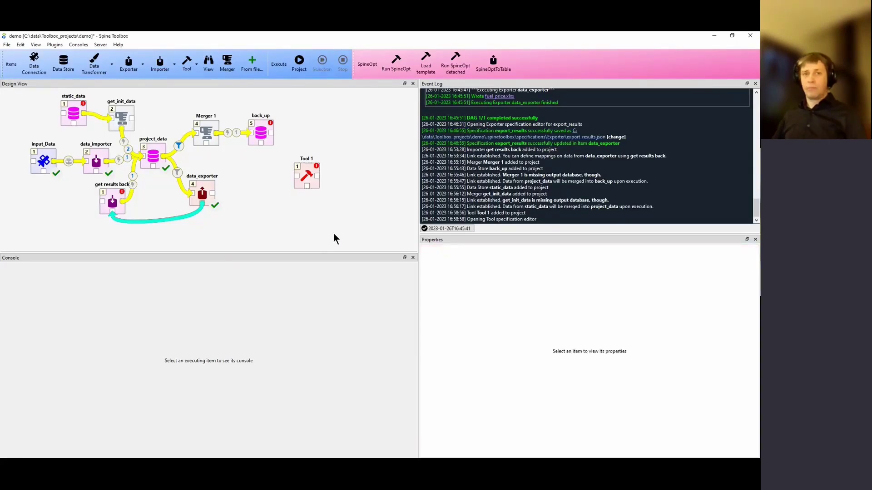
left_click(314, 174)
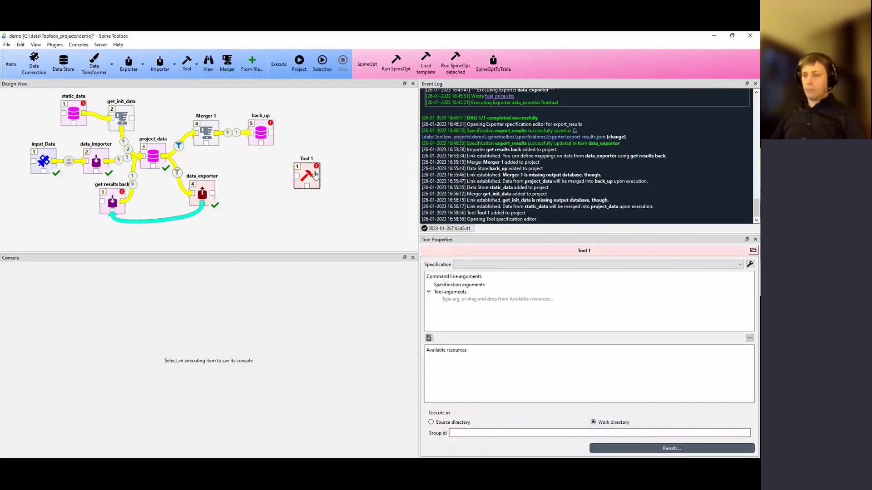
key("Delete")
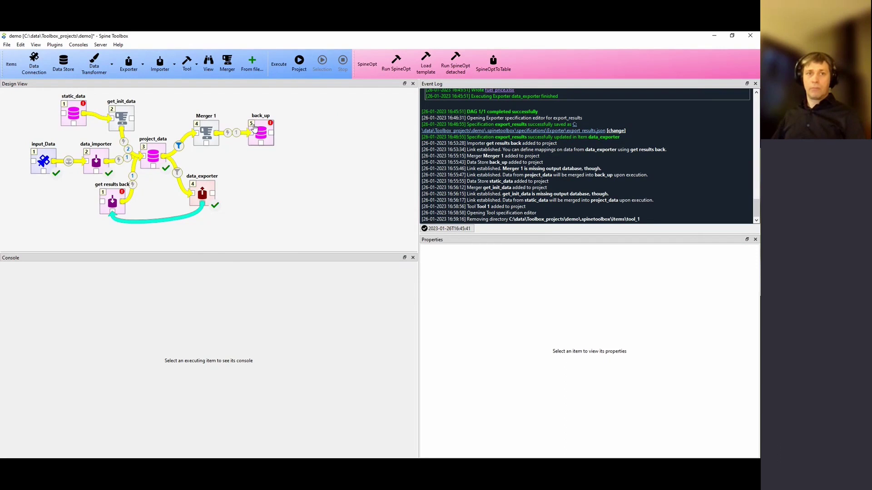
- Show the importer properties of data_importer
left_click(100, 152)
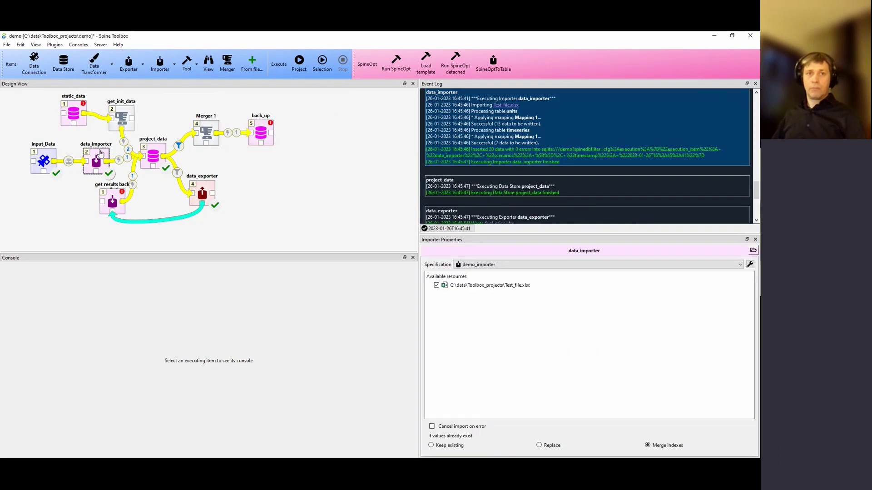